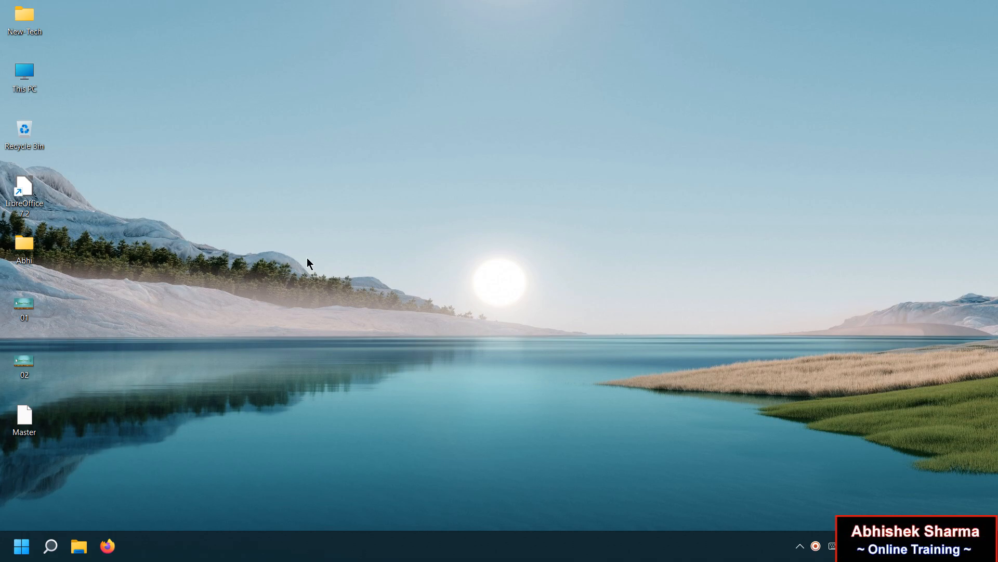
# Launch LibreOffice from its desktop shortcut to reach the Start Center.
pyautogui.doubleClick(24, 187)
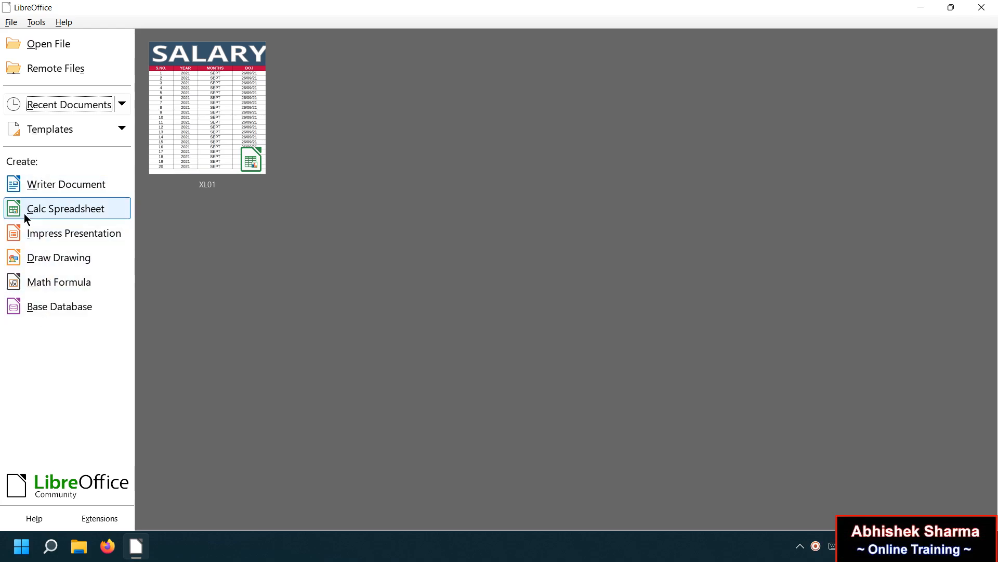
# Open the recent workbook XL01.ods in Calc.
pyautogui.click(74, 211)
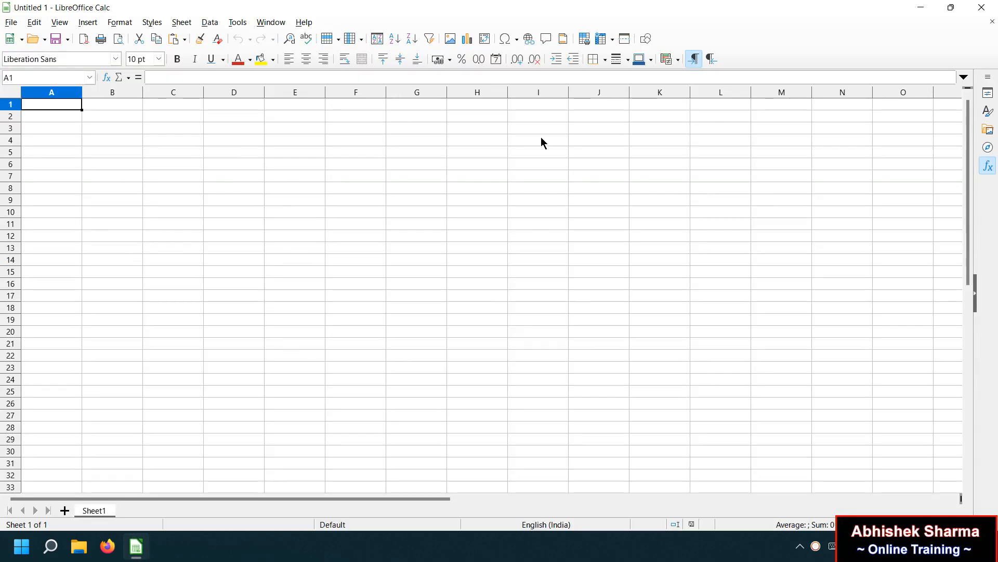
pyautogui.click(11, 22)
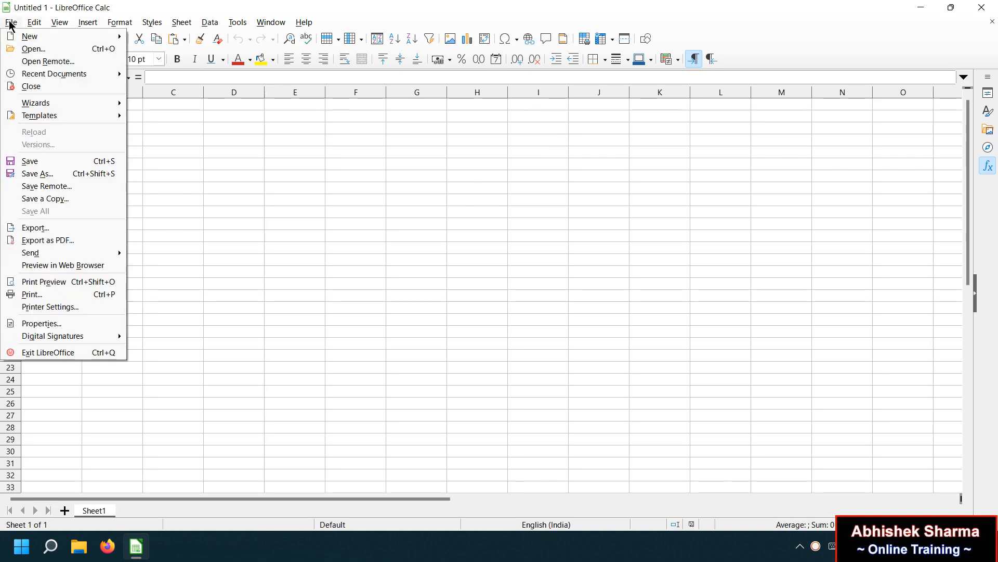
pyautogui.moveTo(67, 81)
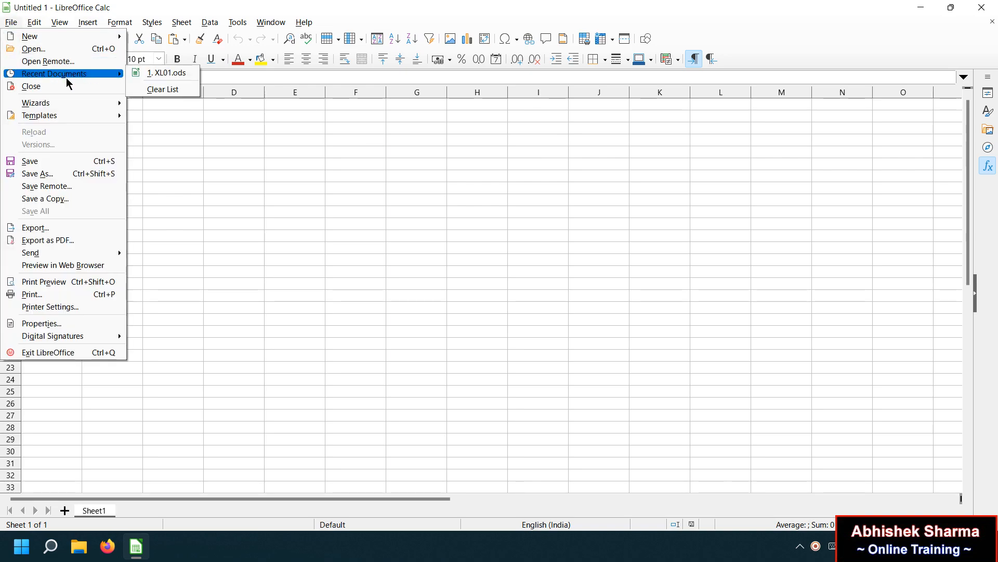
pyautogui.click(173, 75)
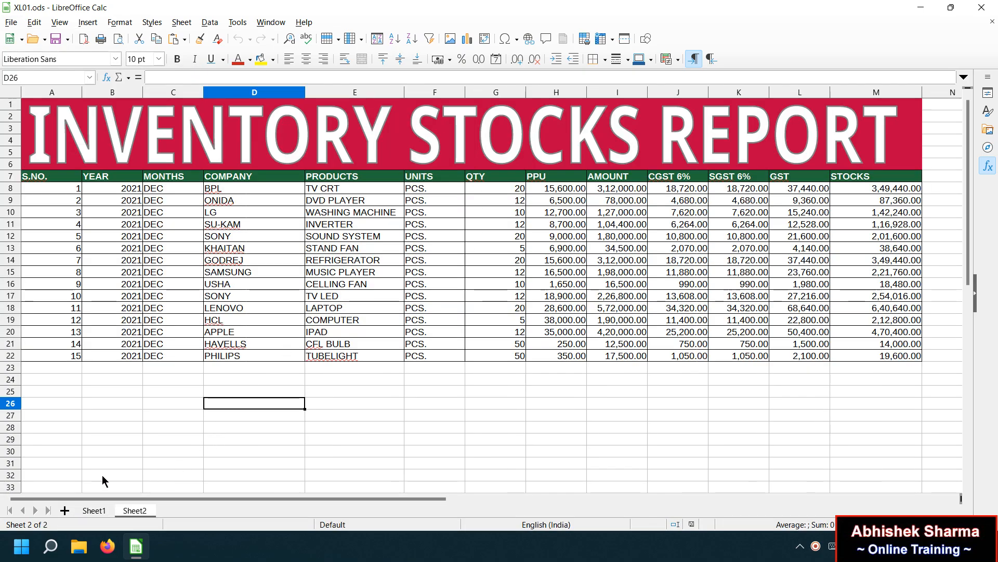
# Review the reports on Sheet1 and Sheet2, then add a new empty Sheet3.
pyautogui.click(93, 510)
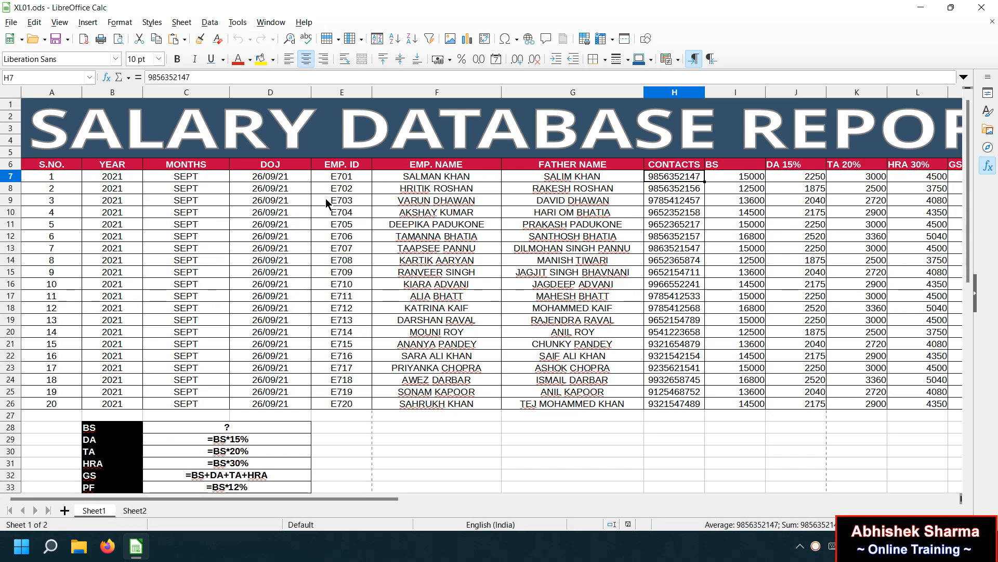
pyautogui.click(132, 511)
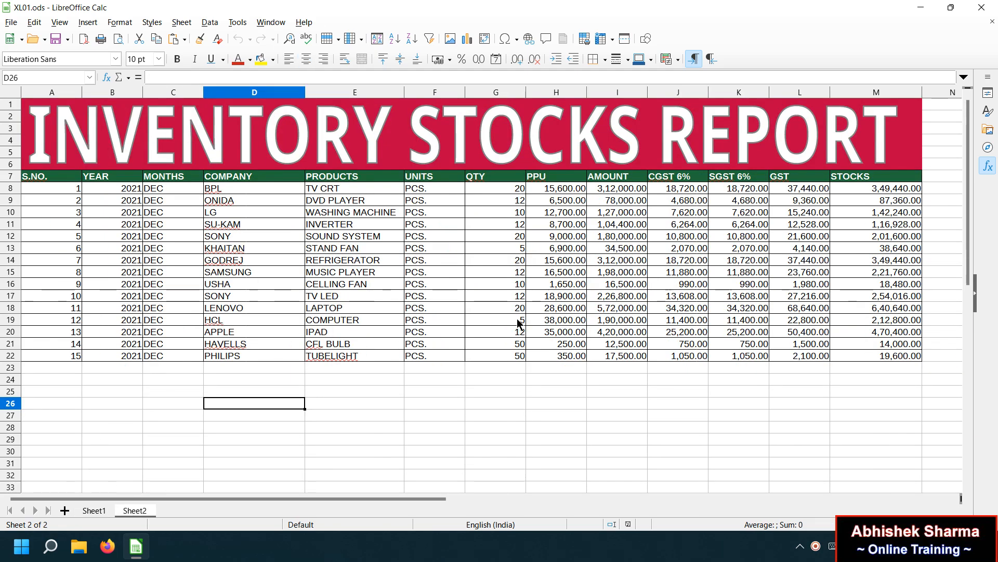
pyautogui.click(64, 511)
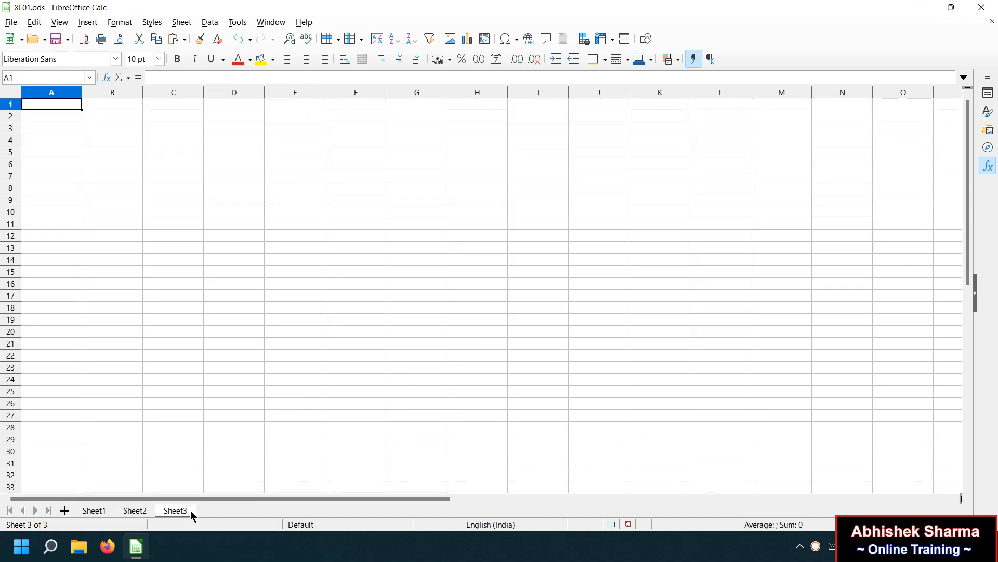
# Insert a Simple-style Fontwork object on the new sheet.
pyautogui.click(238, 295)
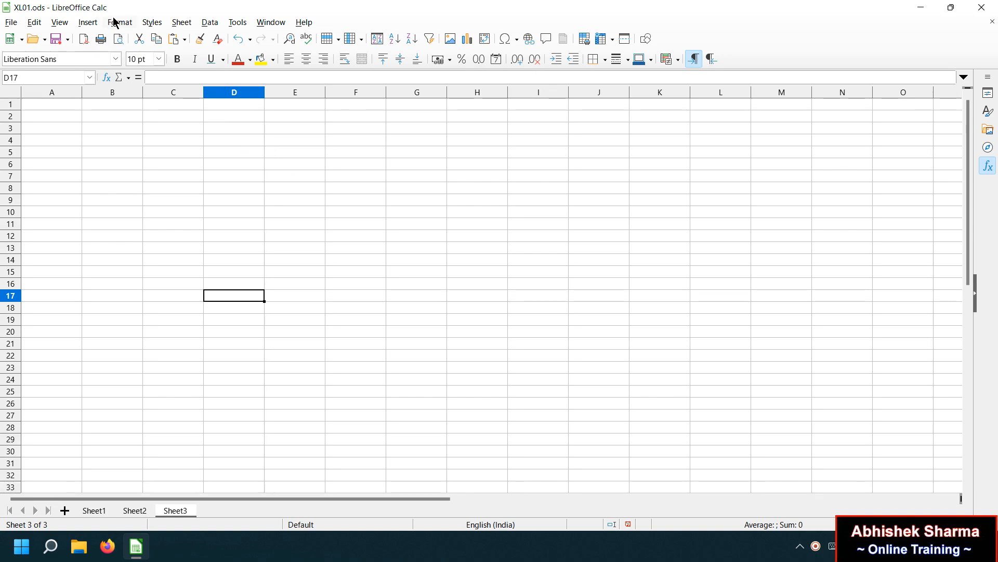
pyautogui.click(87, 22)
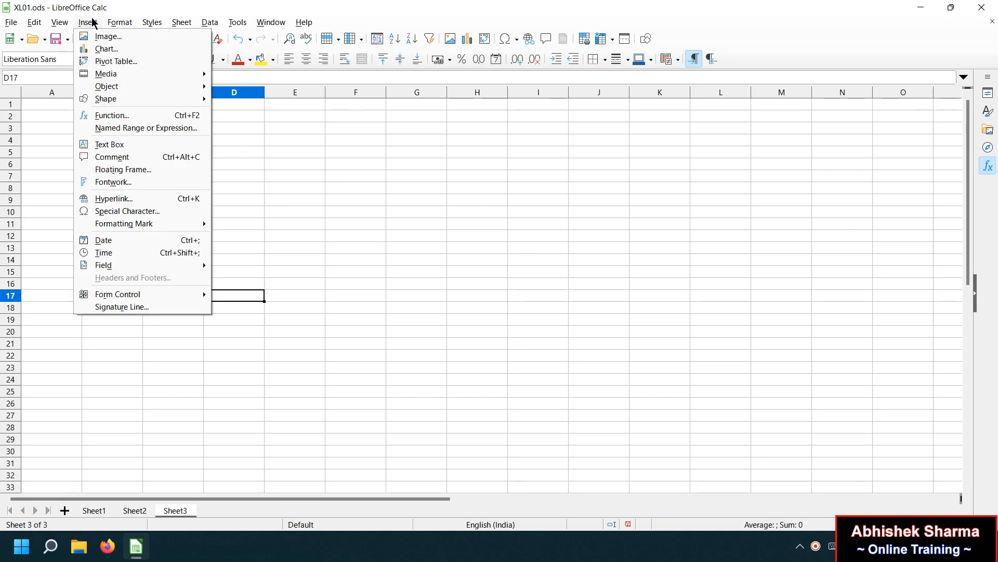
pyautogui.click(144, 184)
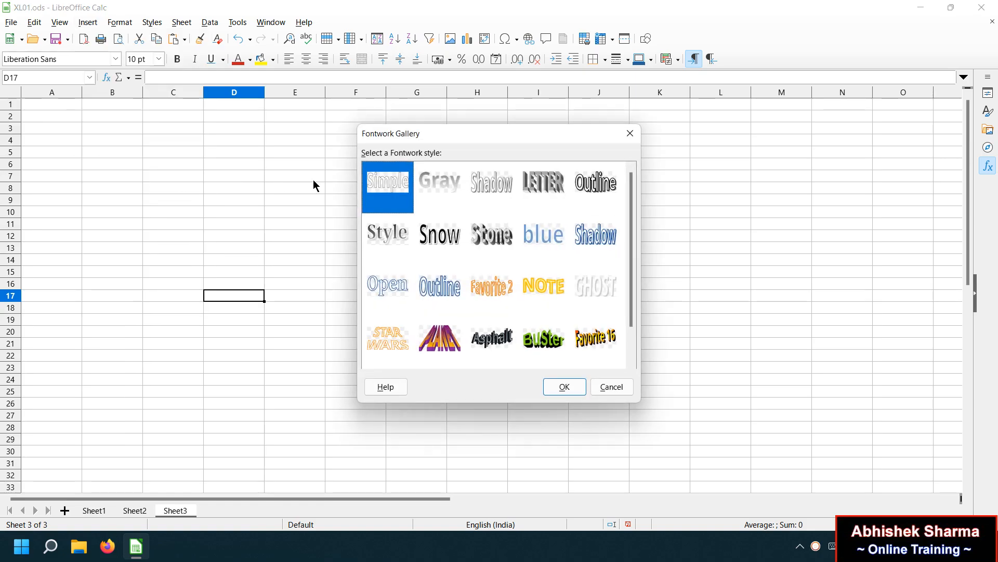
pyautogui.click(487, 180)
pyautogui.click(528, 264)
pyautogui.click(540, 286)
pyautogui.click(471, 307)
pyautogui.click(444, 353)
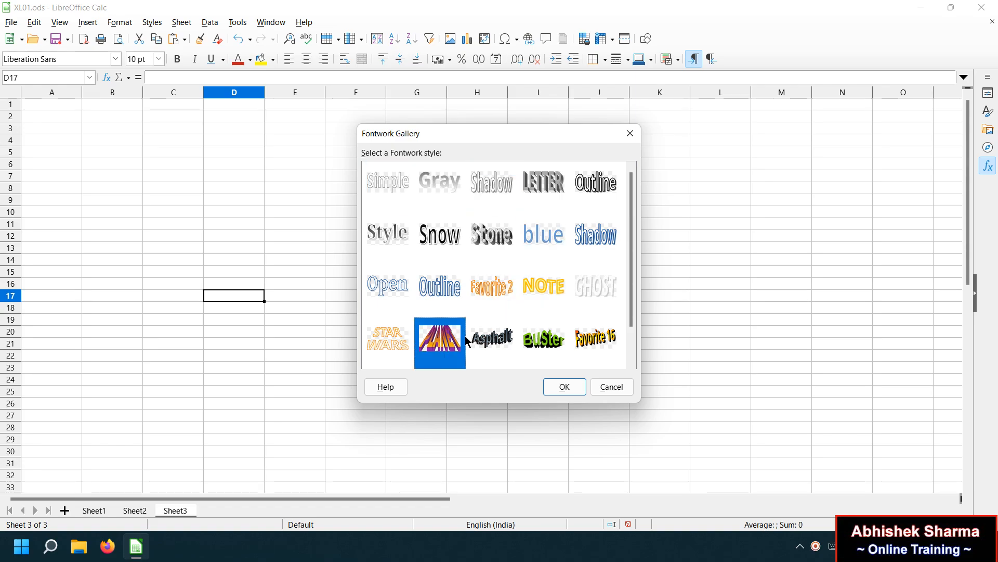
pyautogui.click(394, 186)
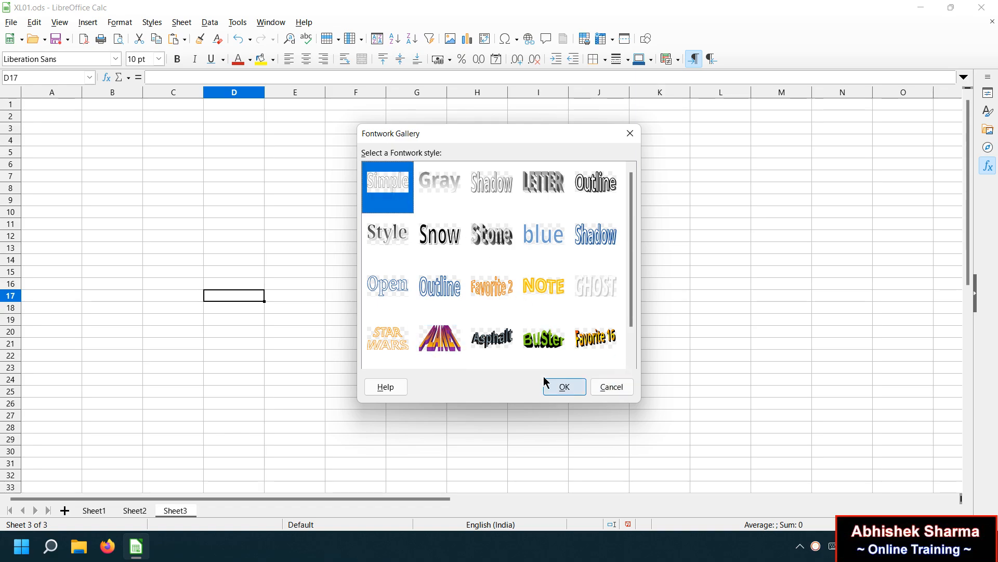
pyautogui.click(563, 386)
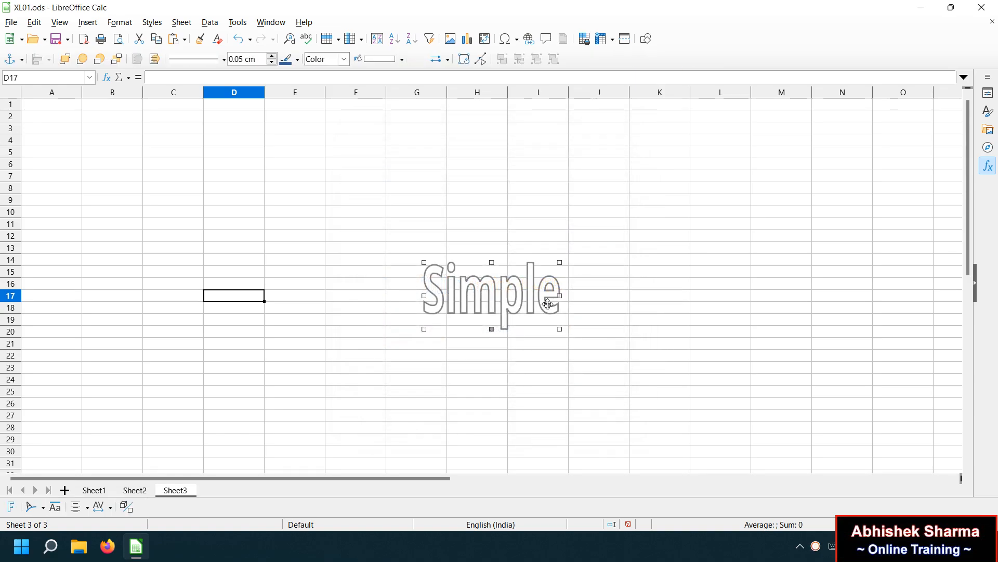
# Replace the Fontwork text with 'ATENDANCE DATABASE REPORT'.
pyautogui.doubleClick(491, 295)
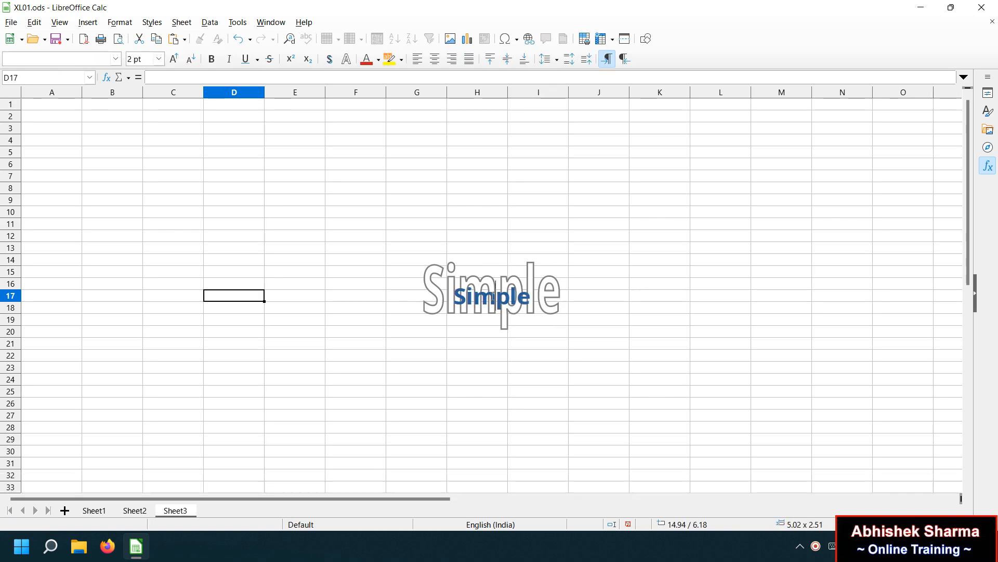
pyautogui.doubleClick(493, 307)
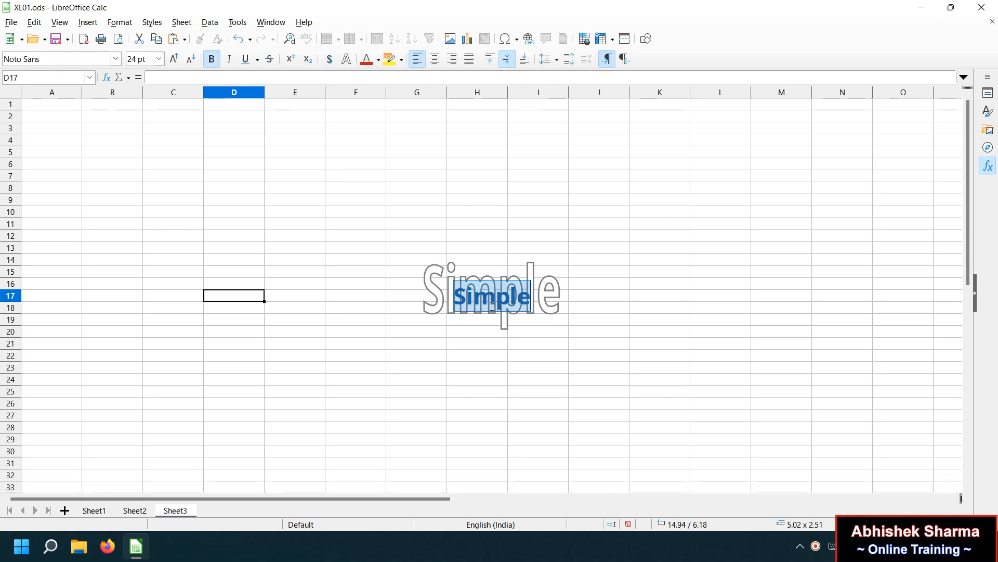
pyautogui.write('ATEN')
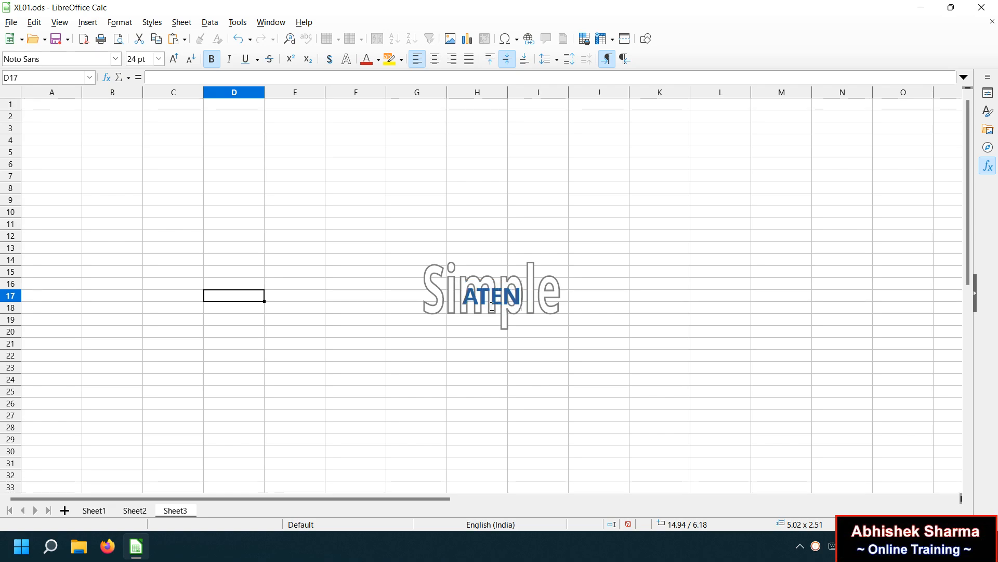
pyautogui.write('DANCE DAT')
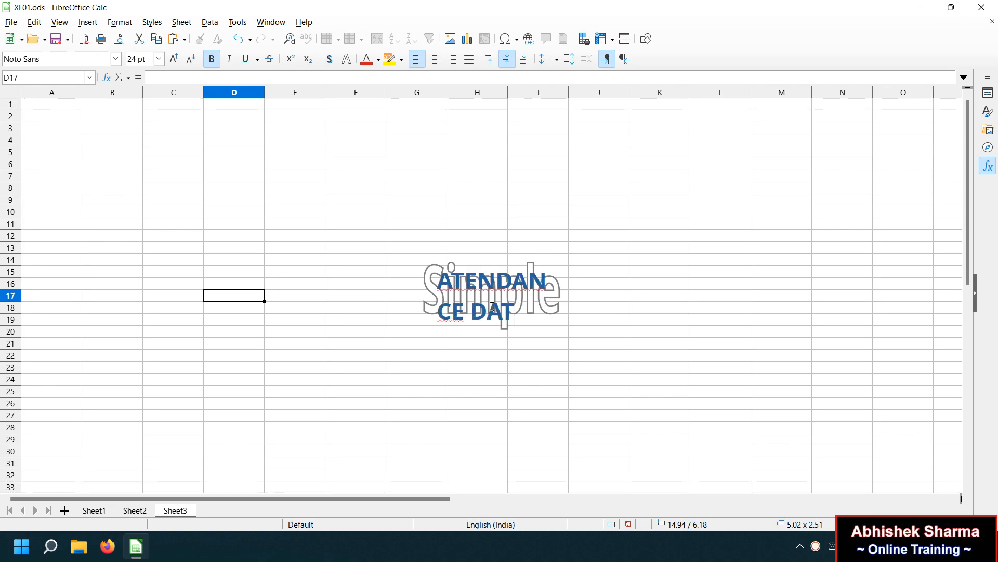
pyautogui.write('ABASE REP')
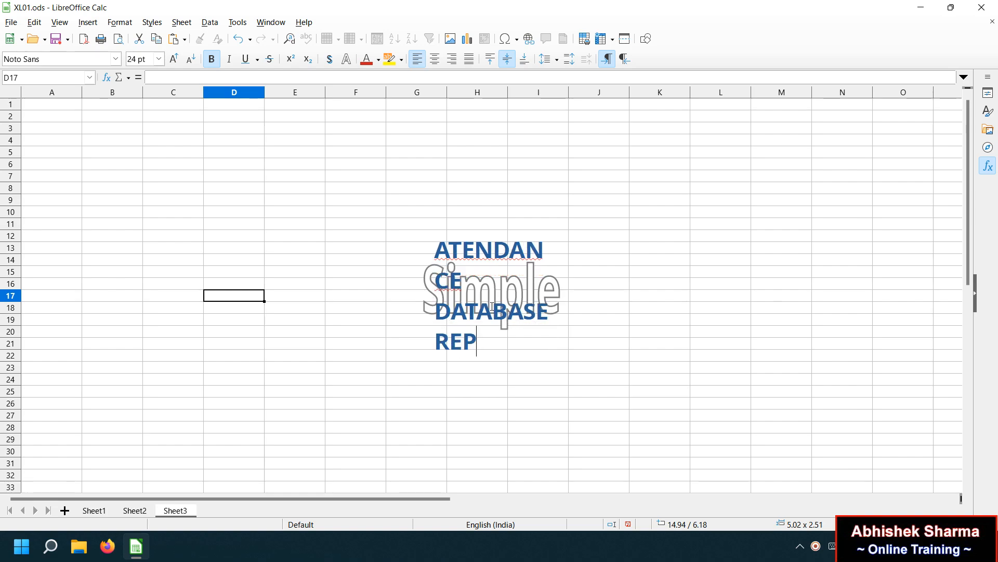
pyautogui.write('ORT')
pyautogui.press('Escape')
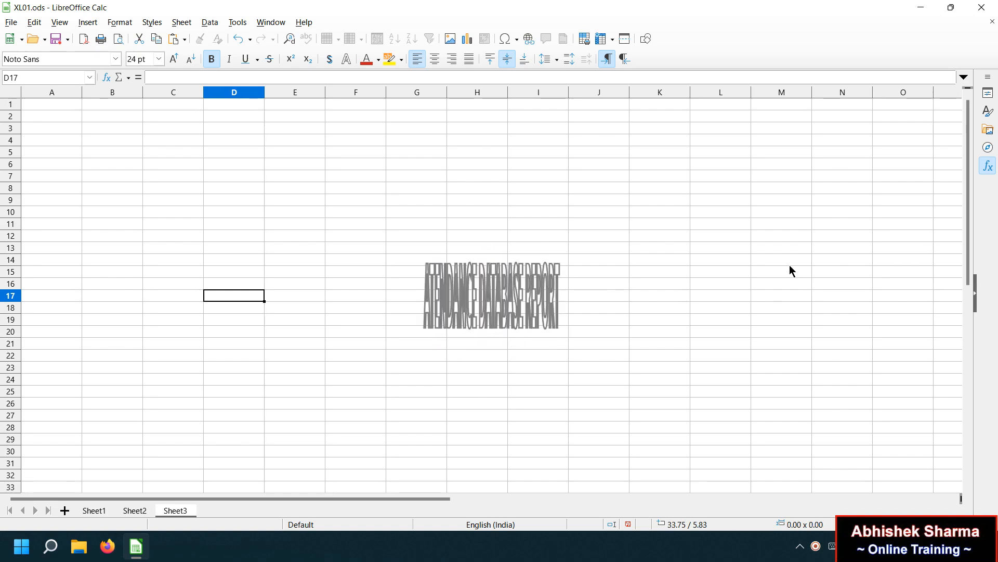
# Stretch and flatten the title across columns A–O in rows 1–5, then select A1:Q5.
pyautogui.moveTo(559, 296); pyautogui.dragTo(849, 296)
pyautogui.moveTo(637, 263); pyautogui.dragTo(238, 104)
pyautogui.moveTo(451, 128); pyautogui.dragTo(945, 117)
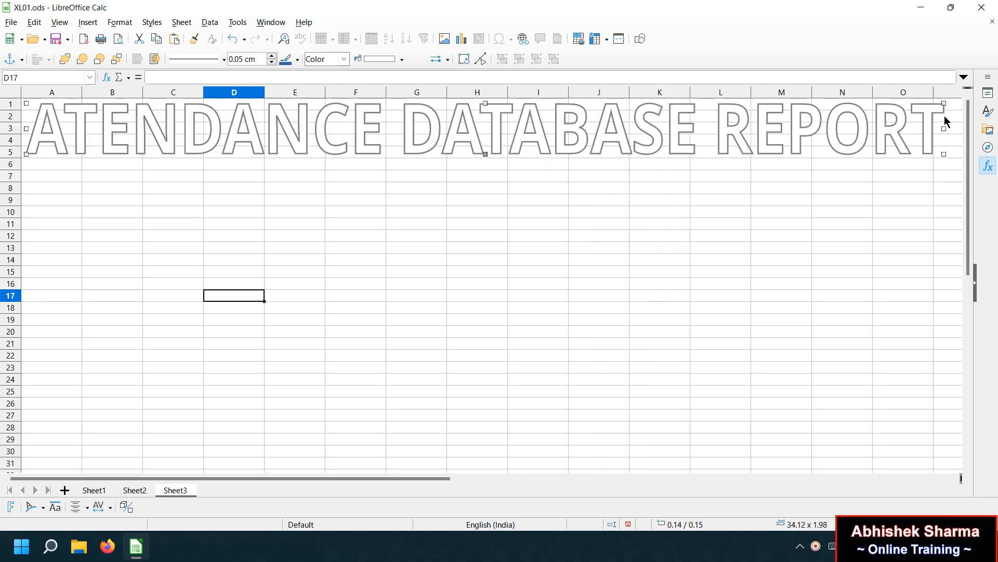
pyautogui.click(956, 151)
pyautogui.moveTo(943, 151); pyautogui.dragTo(3, 19)
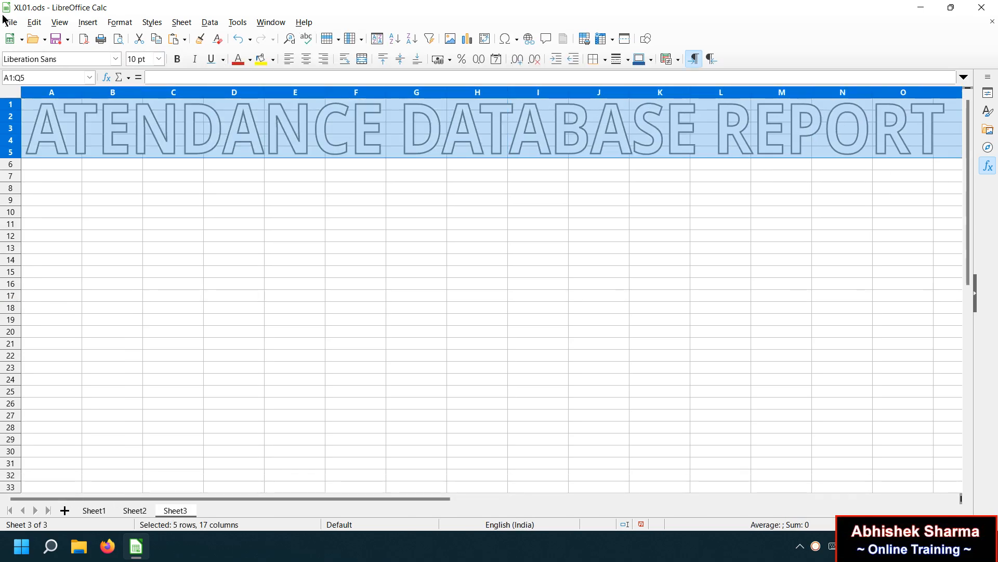
# Give the title banner cells A1:Q5 a dark background fill.
pyautogui.click(272, 61)
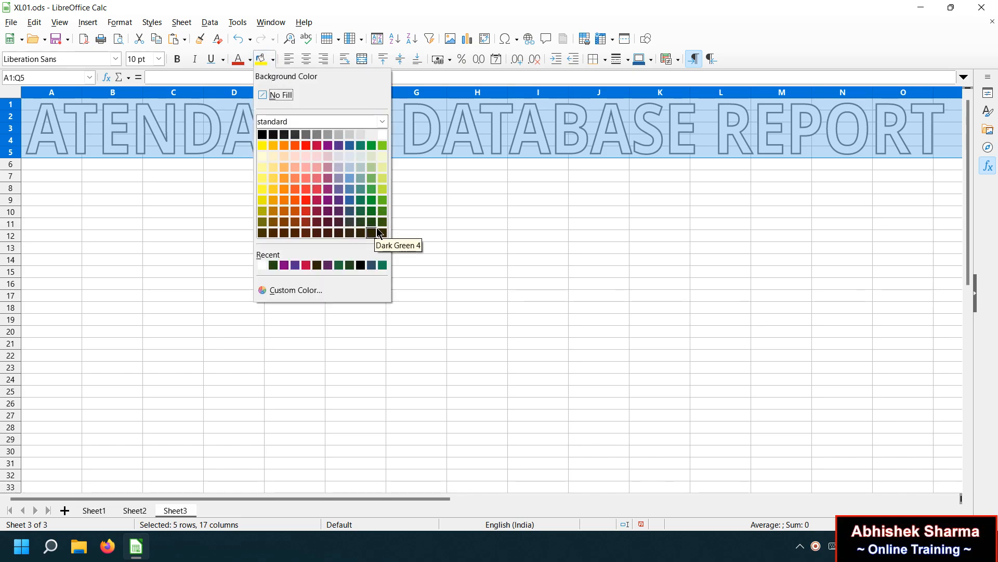
pyautogui.click(350, 227)
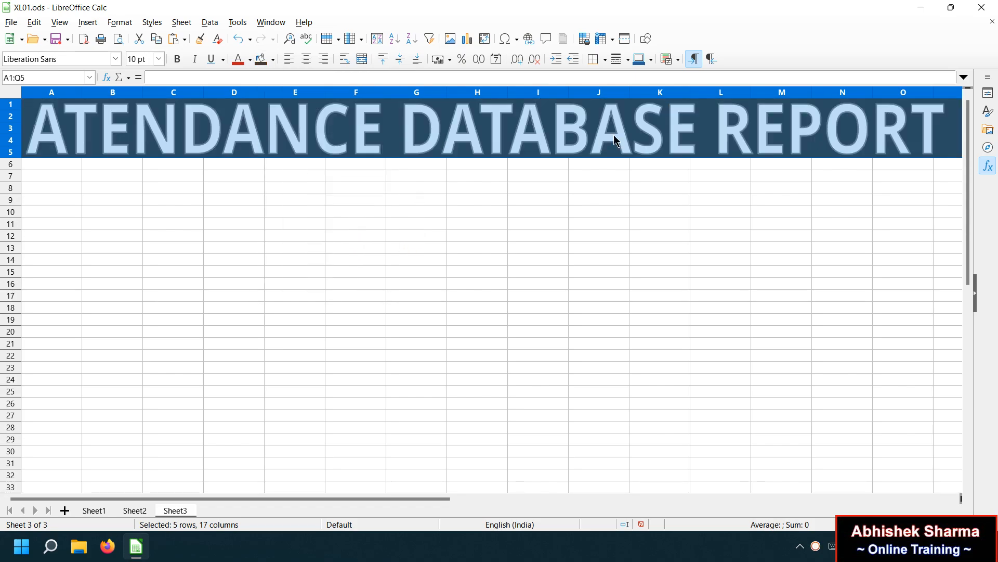
pyautogui.click(615, 155)
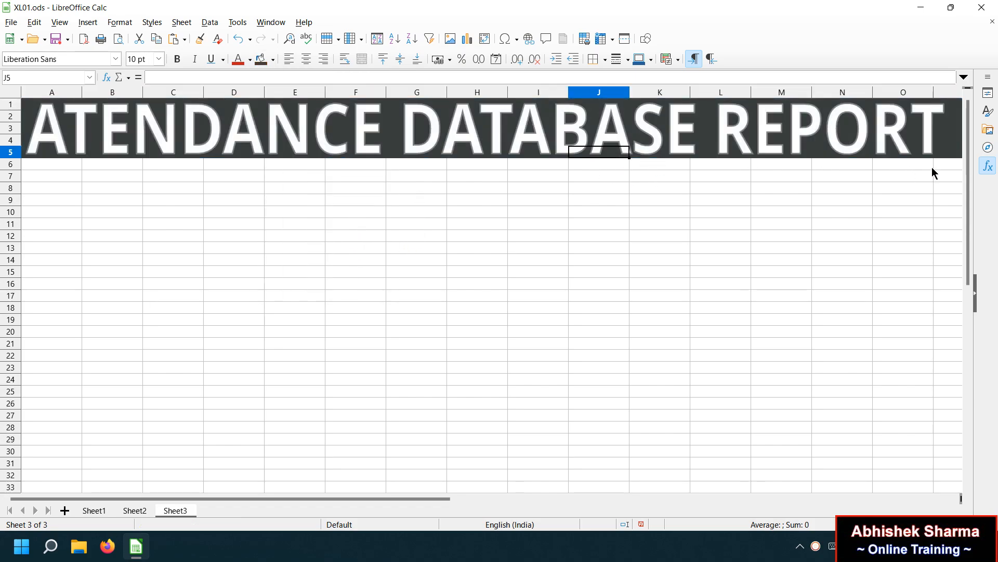
# Fill rows 6–7 (A6:Q7) red with white font colour.
pyautogui.click(956, 165)
pyautogui.press('Right')
pyautogui.hotkey('shift', 'Down')
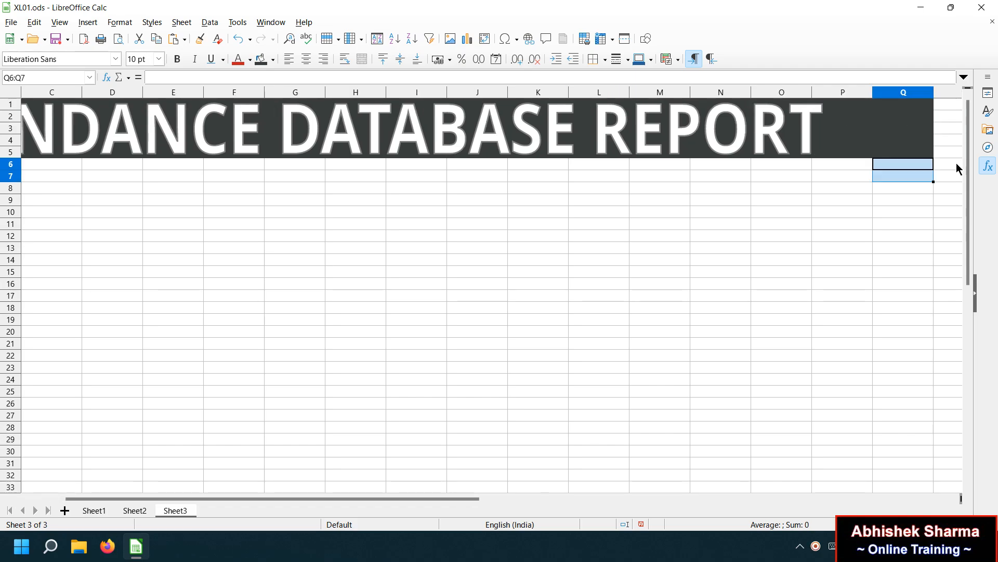
pyautogui.hotkey('ctrl', 'shift', 'Left')
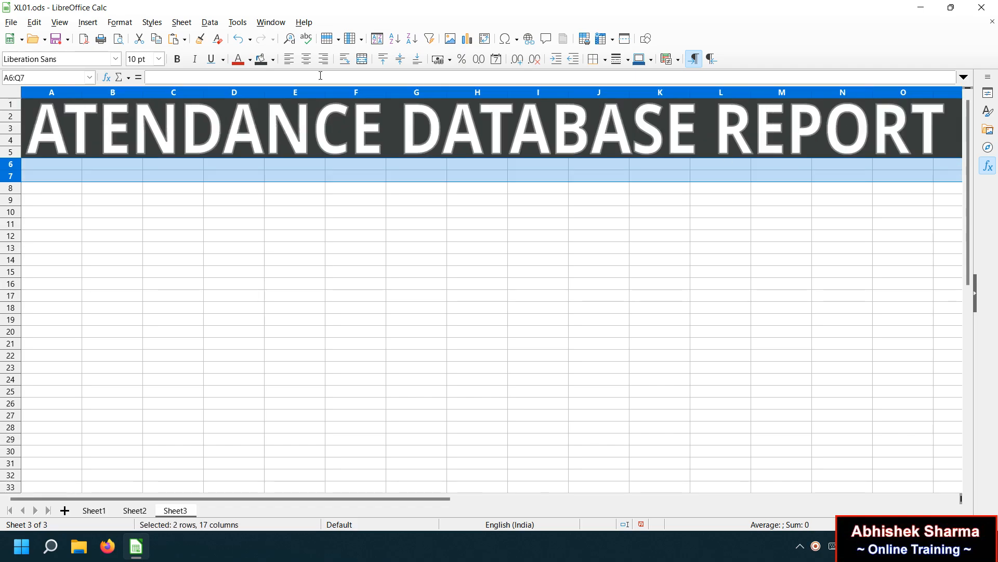
pyautogui.click(274, 60)
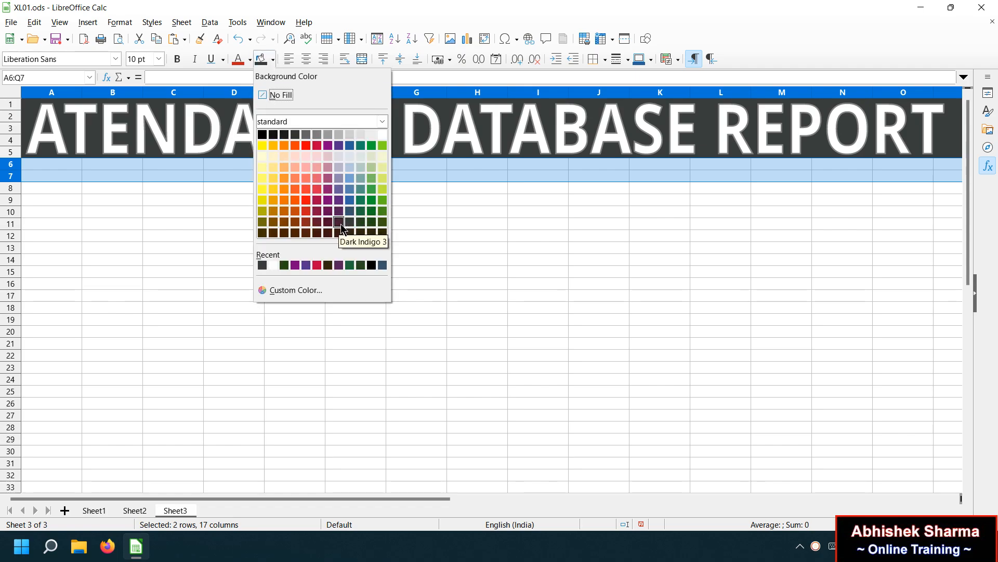
pyautogui.click(316, 145)
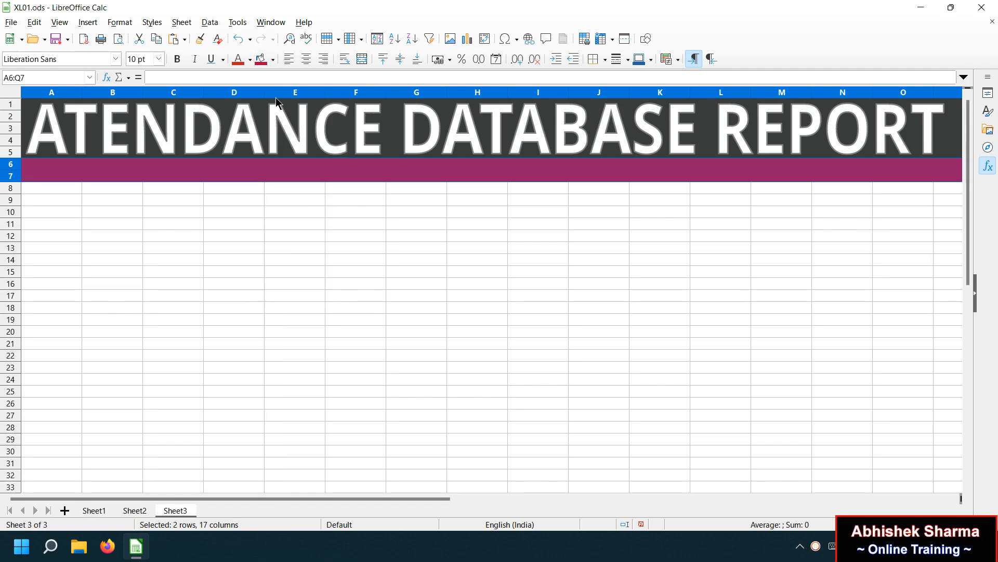
pyautogui.click(250, 60)
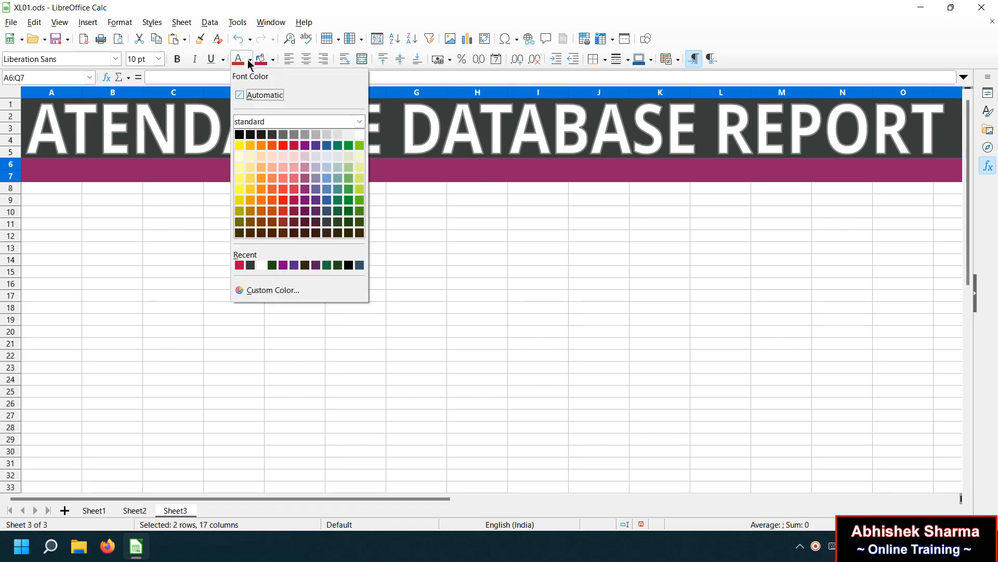
pyautogui.click(360, 135)
pyautogui.click(223, 104)
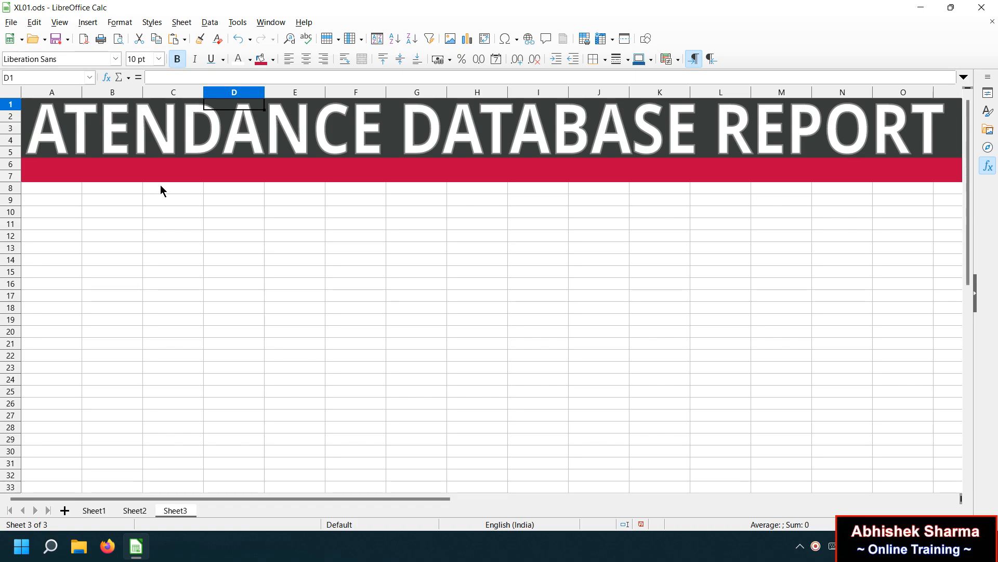
pyautogui.hotkey('shift', 'Down')
pyautogui.hotkey('shift', 'Down')
# Enter headings S.NO., YEAR and MONTHS in A7:C7.
pyautogui.click(73, 173)
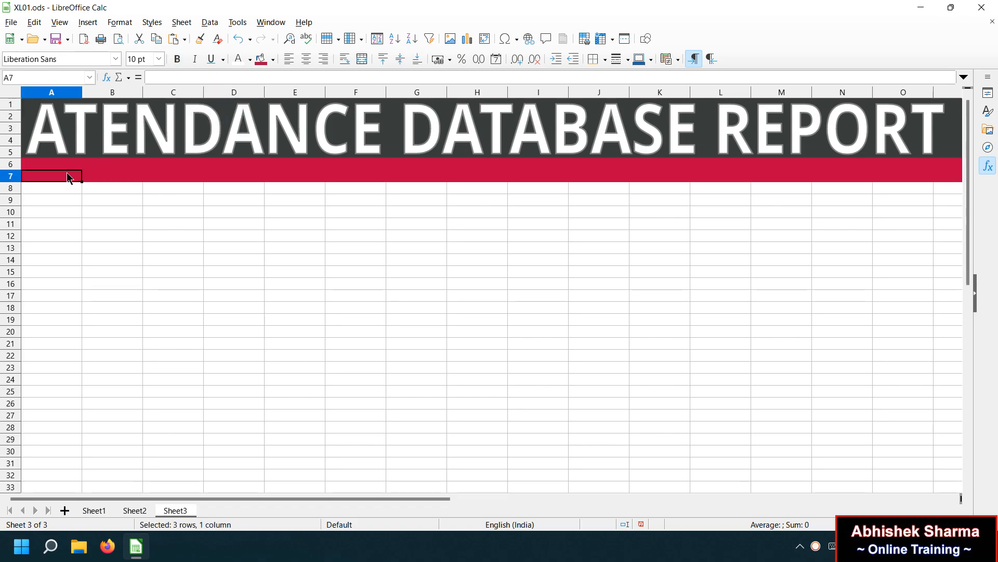
pyautogui.write('S.NO.')
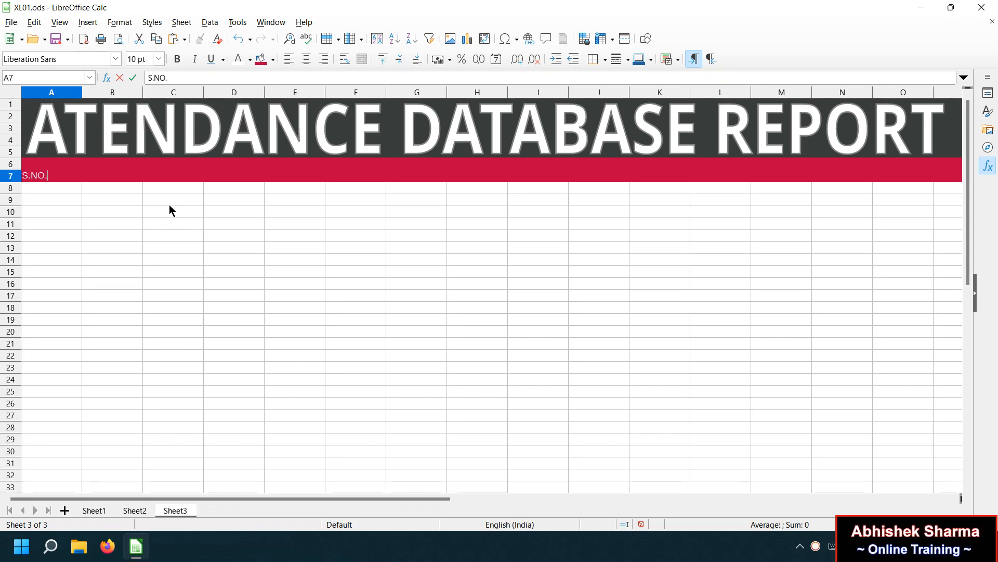
pyautogui.press('Tab')
pyautogui.write('YEAR')
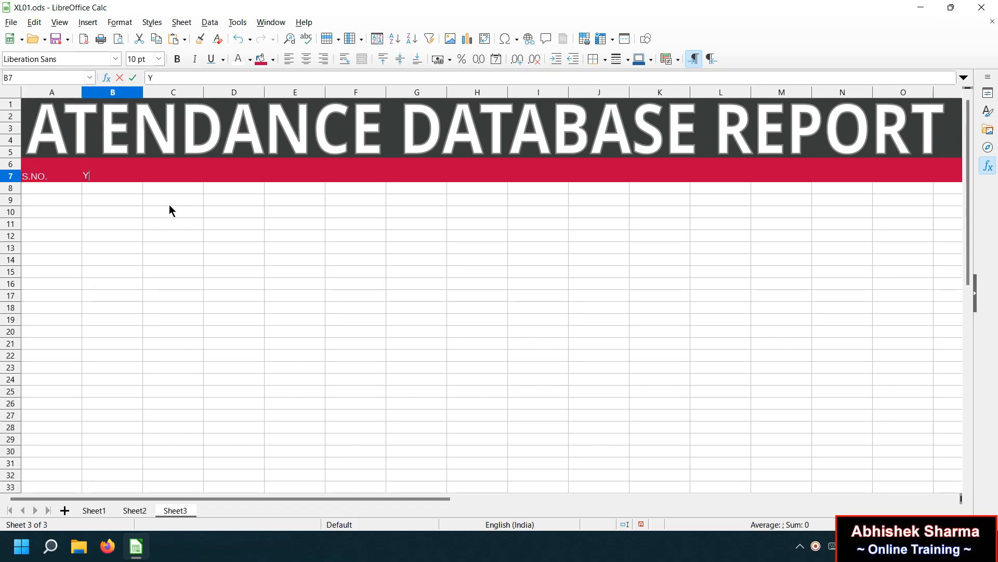
pyautogui.press('Tab')
pyautogui.write('MONTHS')
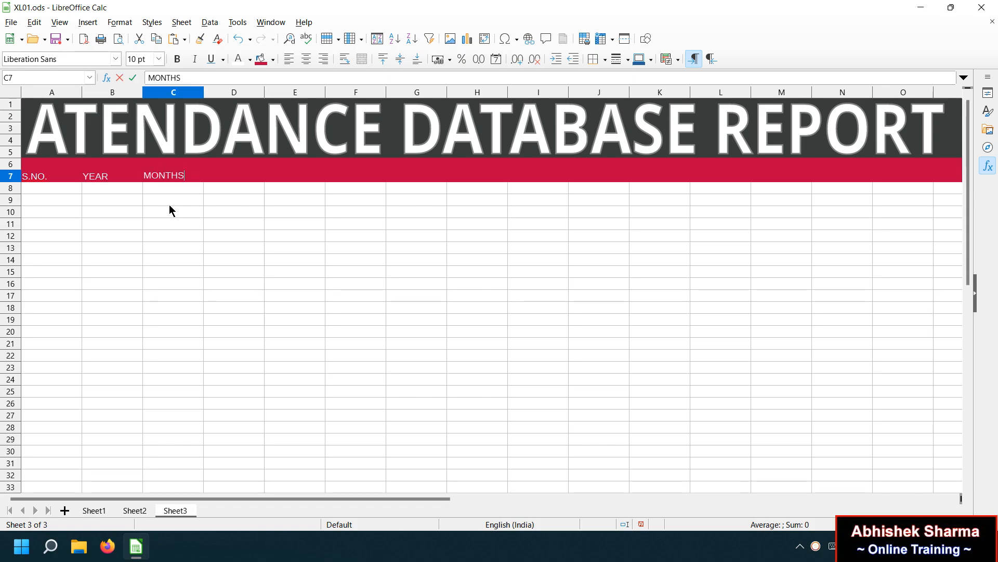
pyautogui.press('Return')
pyautogui.press('Right')
pyautogui.press('Up')
# Enter headings EMP. ID, EMP. CODE, EMP. NAME, FATHER NAME and CONTACTS in D7:H7.
pyautogui.write('EMP')
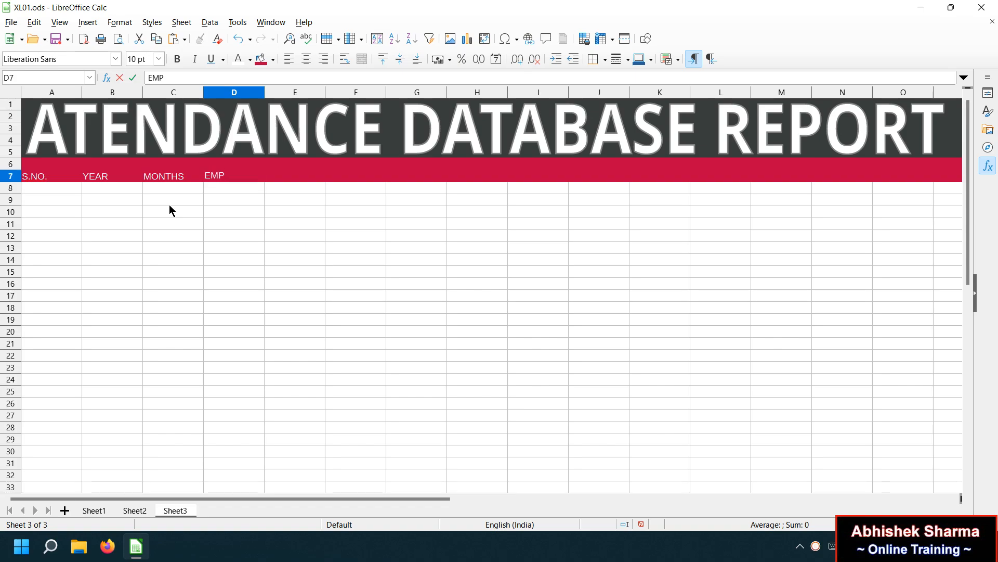
pyautogui.write('. ID')
pyautogui.press('Tab')
pyautogui.write('EMP.')
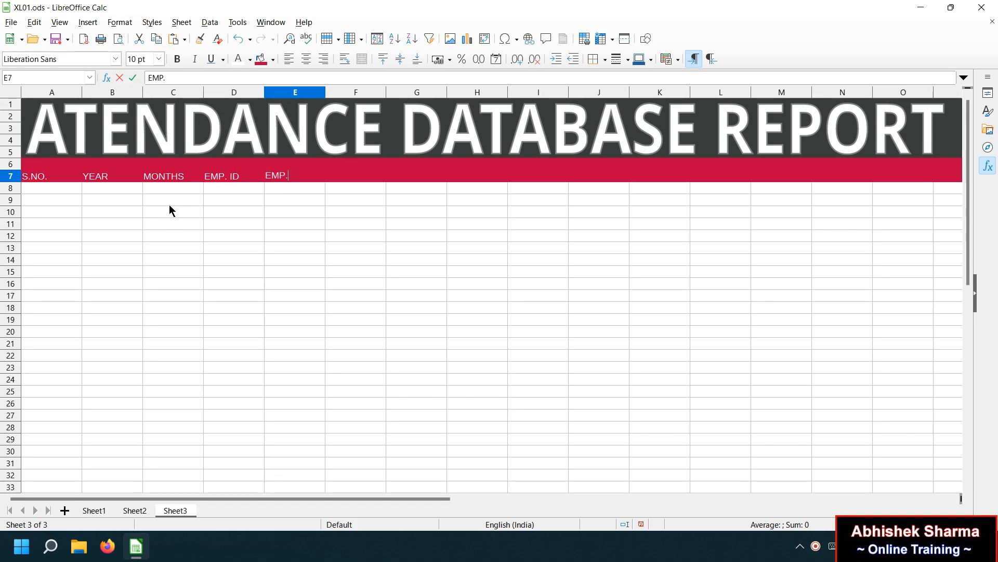
pyautogui.write(' CODE')
pyautogui.press('Tab')
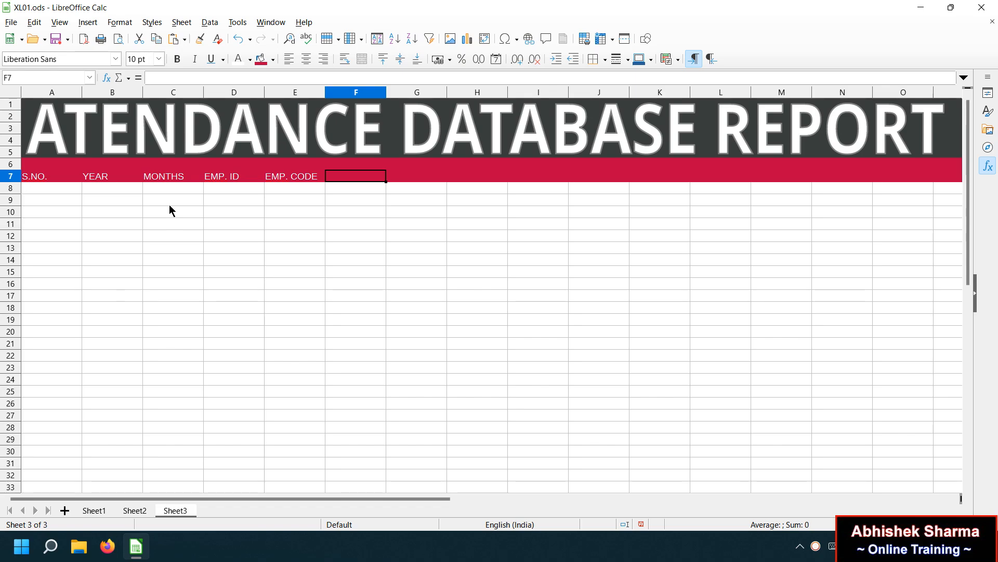
pyautogui.write('EMP.')
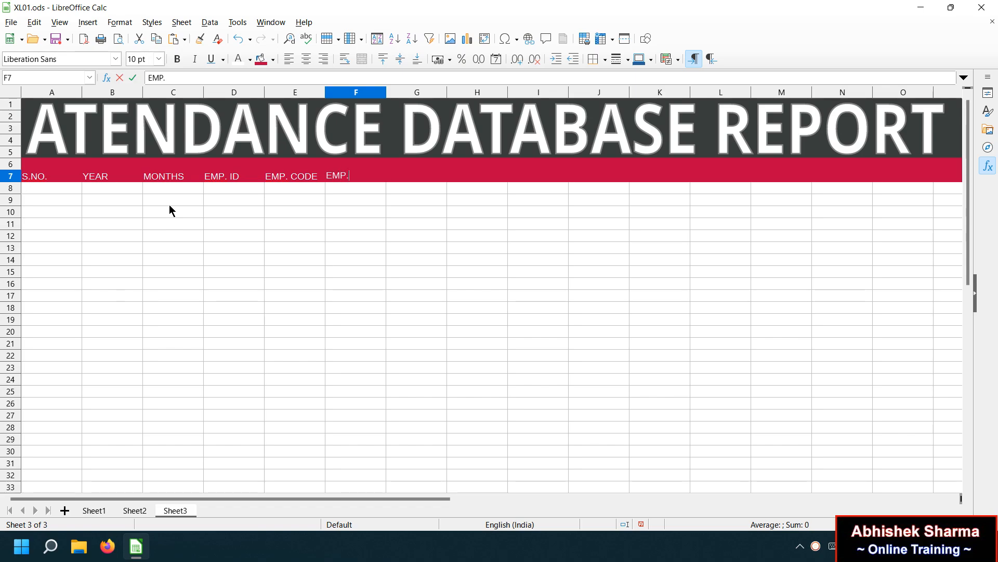
pyautogui.write(' NAME')
pyautogui.press('Tab')
pyautogui.write('FATHER NAME')
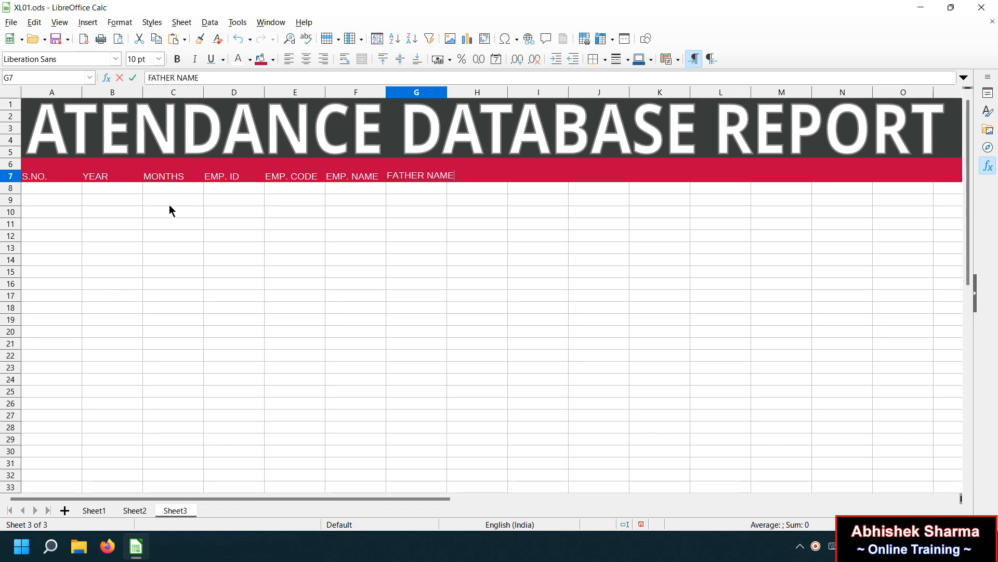
pyautogui.press('Tab')
pyautogui.write('CONTACTS')
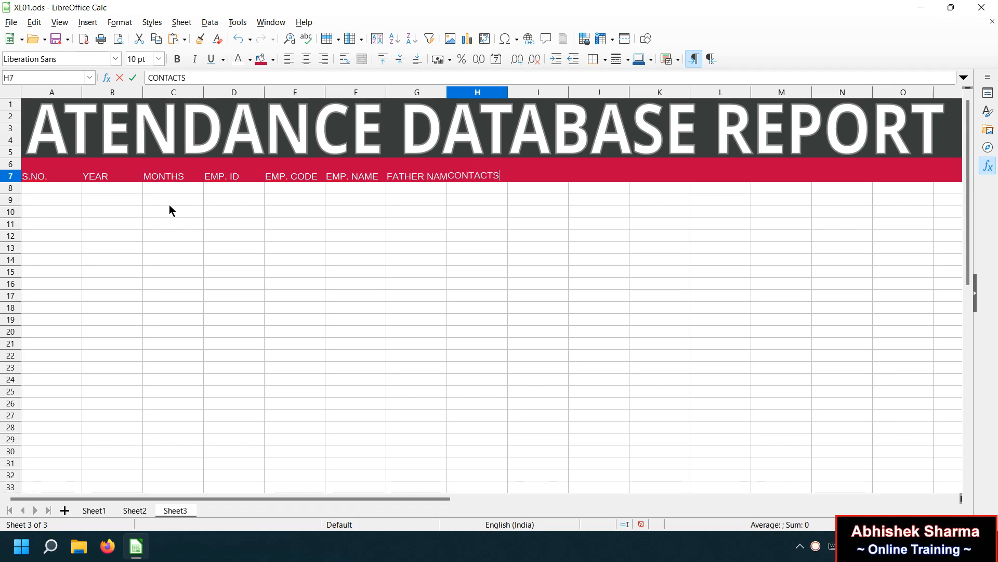
pyautogui.click(304, 235)
# Make the heading band in rows 6–7 bold.
pyautogui.moveTo(45, 176); pyautogui.dragTo(827, 167)
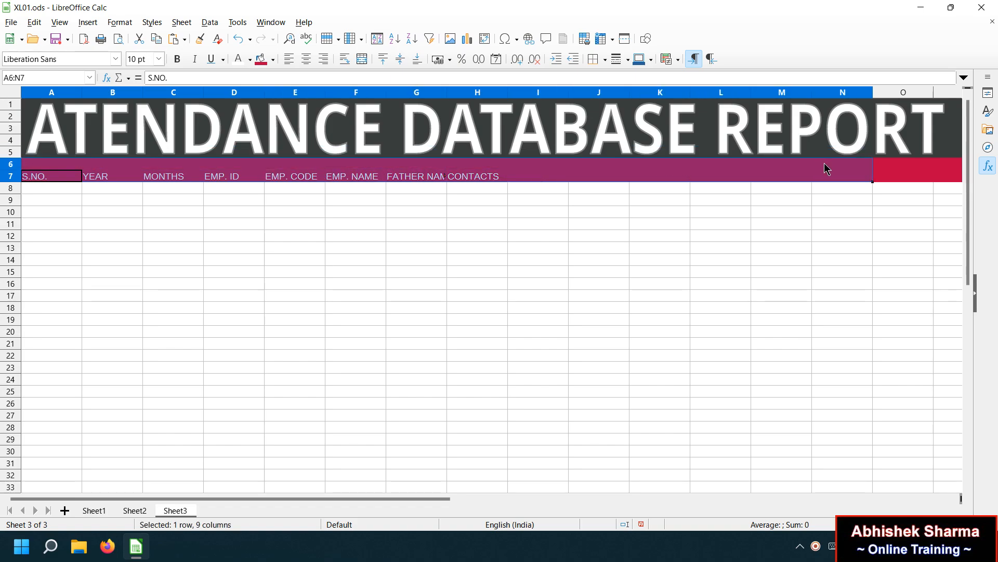
pyautogui.click(178, 59)
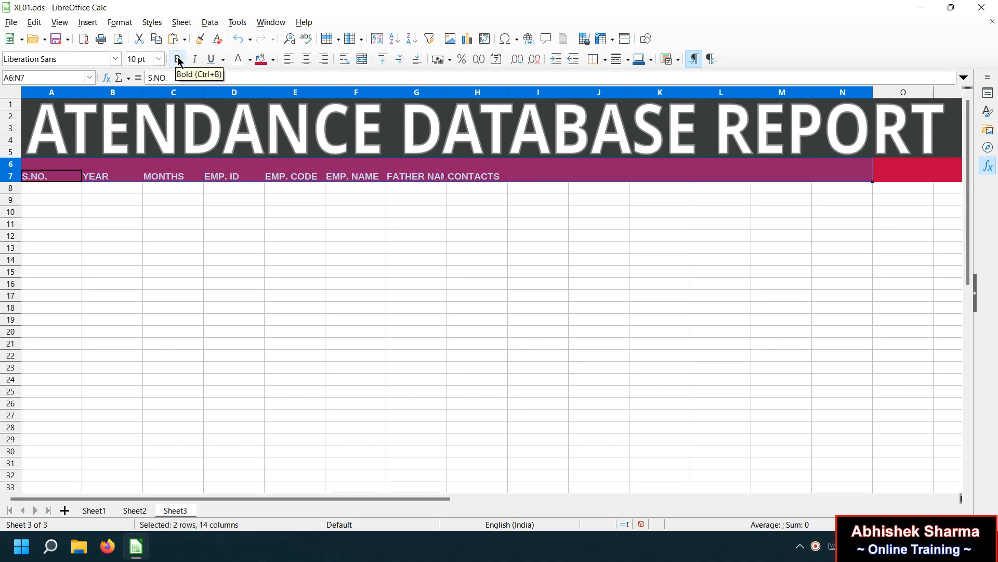
pyautogui.click(158, 209)
# Number A8:A22 from 1 to 15 and begin entering 2021 in B8.
pyautogui.click(77, 190)
pyautogui.write('1')
pyautogui.click(97, 259)
pyautogui.click(61, 190)
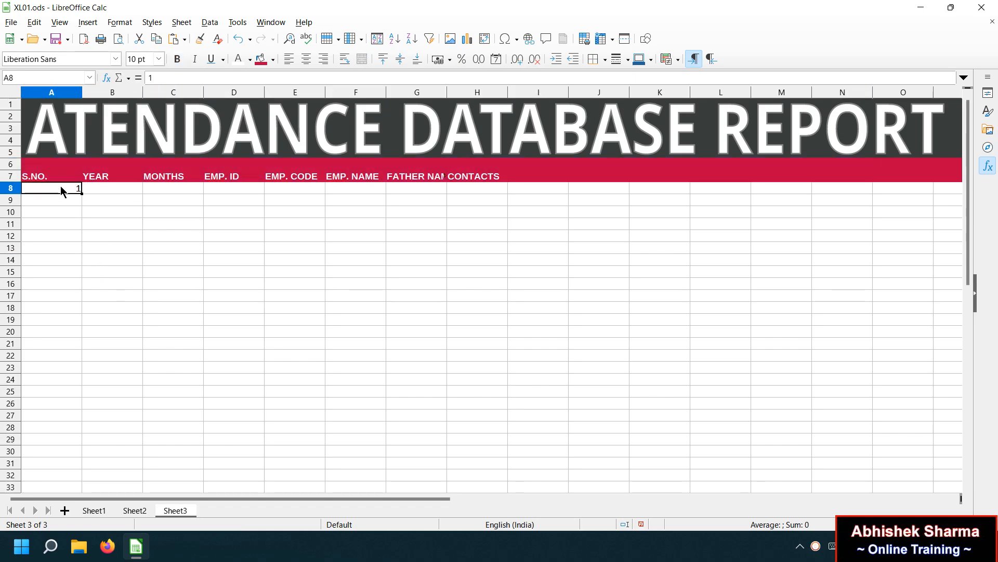
pyautogui.moveTo(82, 194); pyautogui.dragTo(44, 360)
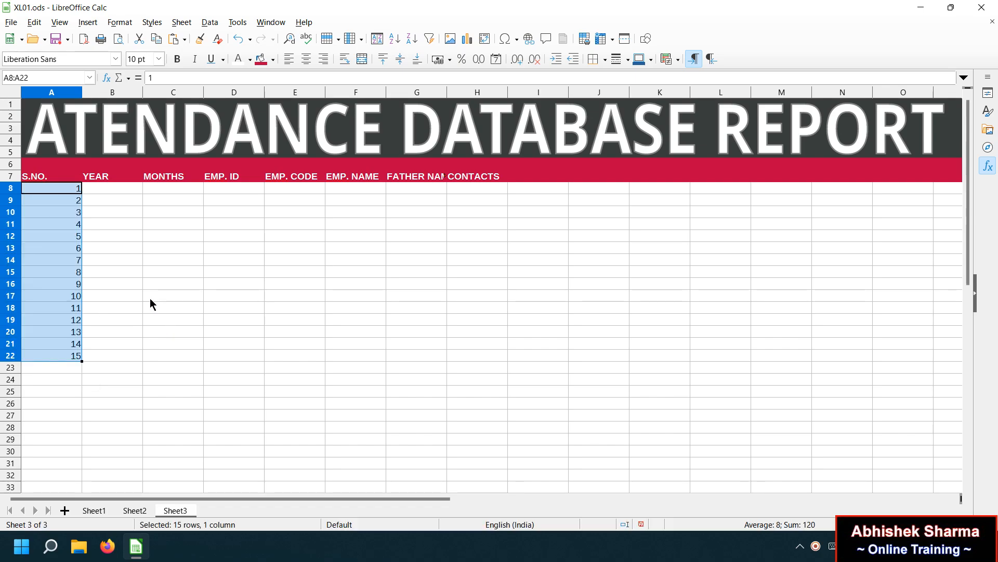
pyautogui.click(120, 189)
pyautogui.write('2021')
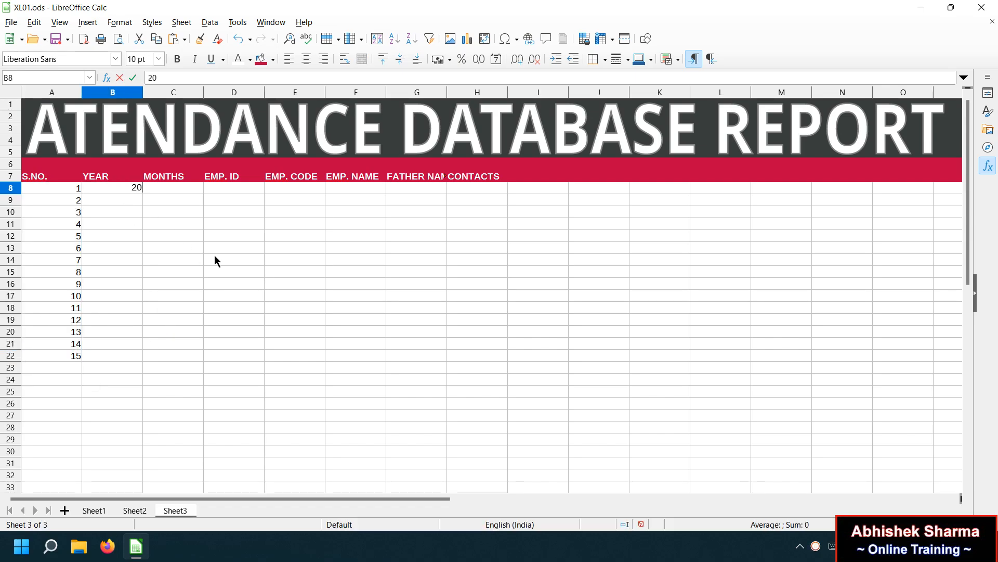
# Fill the YEAR cells B8:B22 with 2021.
pyautogui.click(155, 204)
pyautogui.click(116, 189)
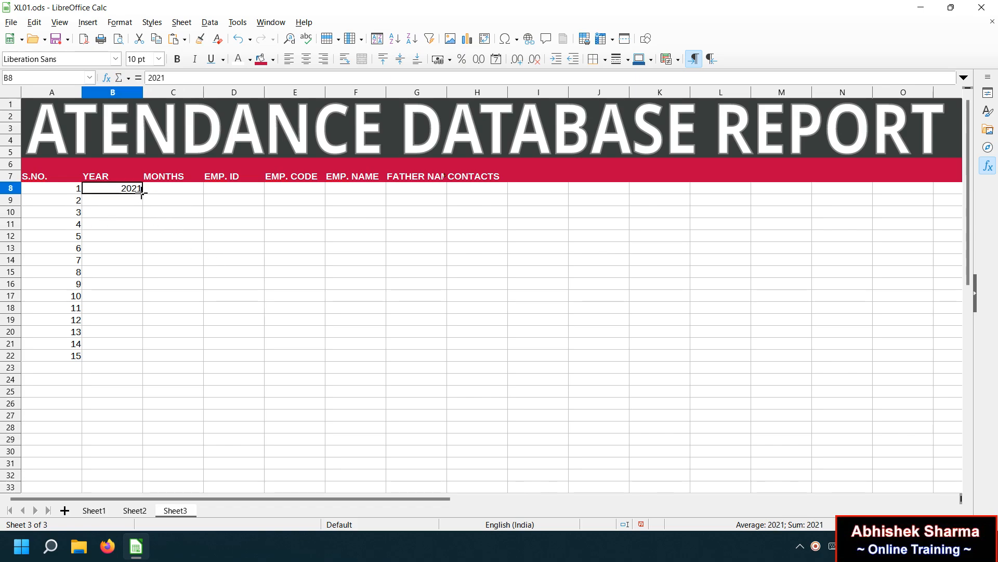
pyautogui.moveTo(142, 193); pyautogui.dragTo(138, 291)
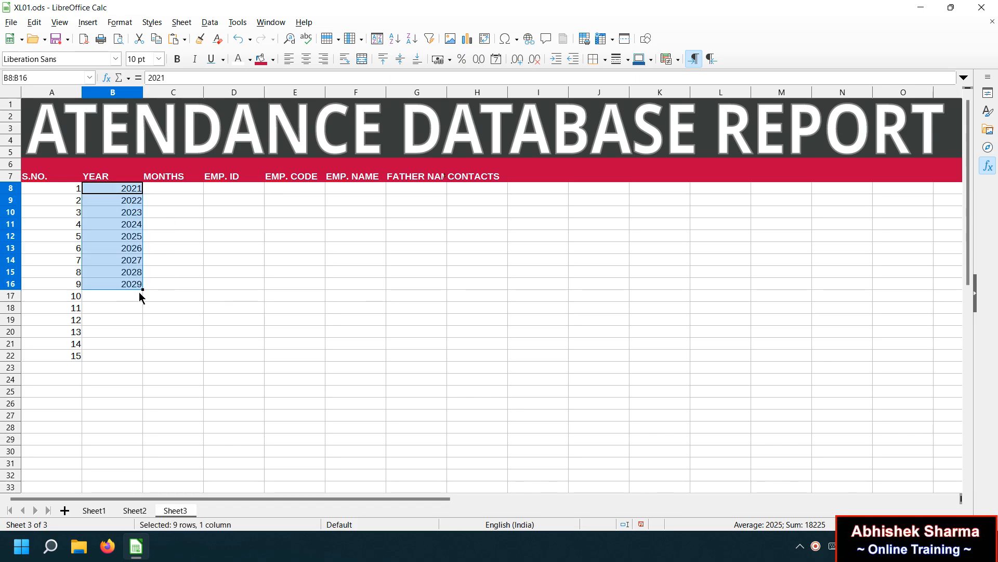
pyautogui.hotkey('ctrl', 'z')
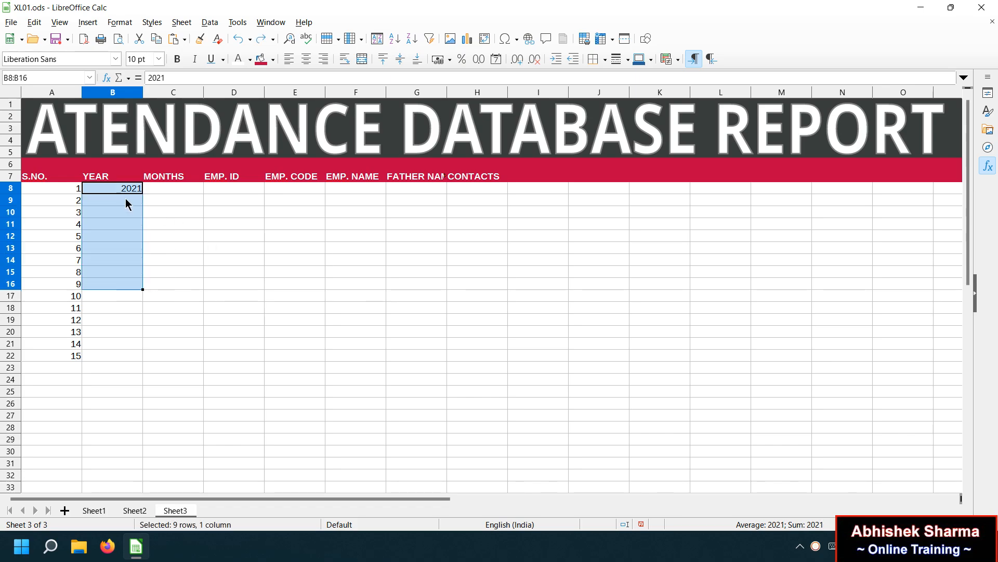
pyautogui.click(126, 202)
pyautogui.hotkey('ctrl', 'd')
pyautogui.moveTo(130, 189); pyautogui.dragTo(127, 202)
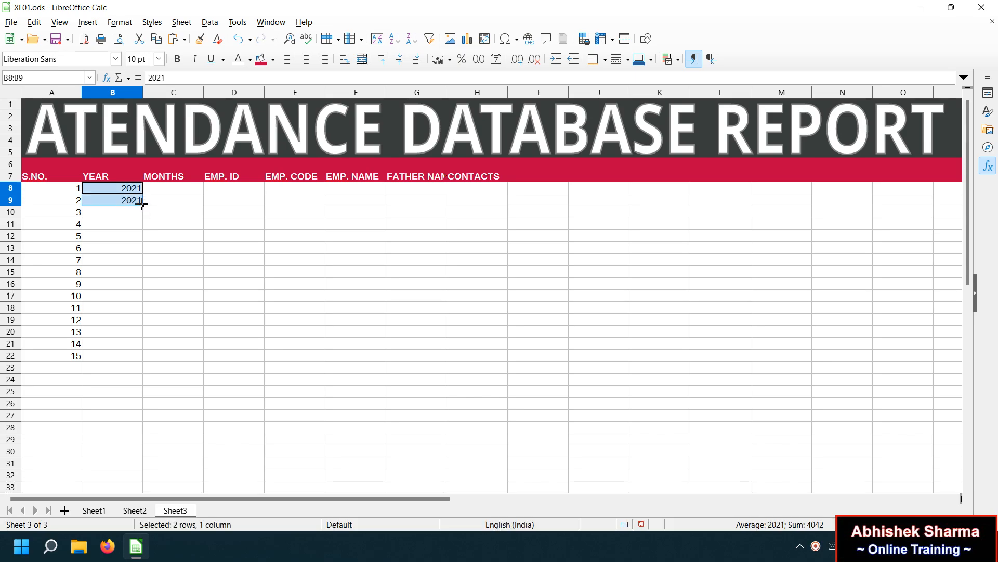
pyautogui.moveTo(142, 205); pyautogui.dragTo(130, 364)
# Fill the MONTHS cells C8:C22 with DEC.
pyautogui.doubleClick(171, 192)
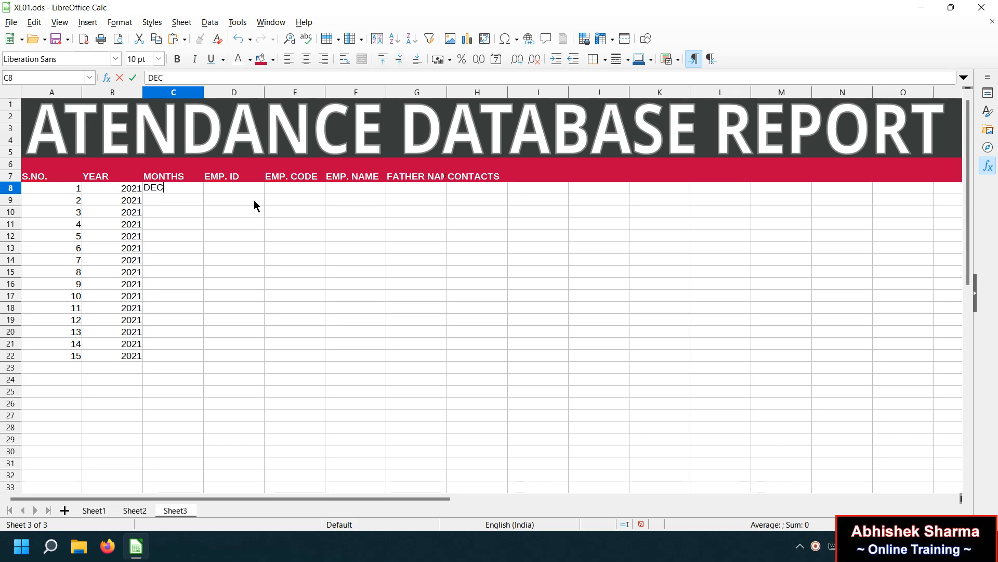
pyautogui.moveTo(197, 204); pyautogui.dragTo(180, 189)
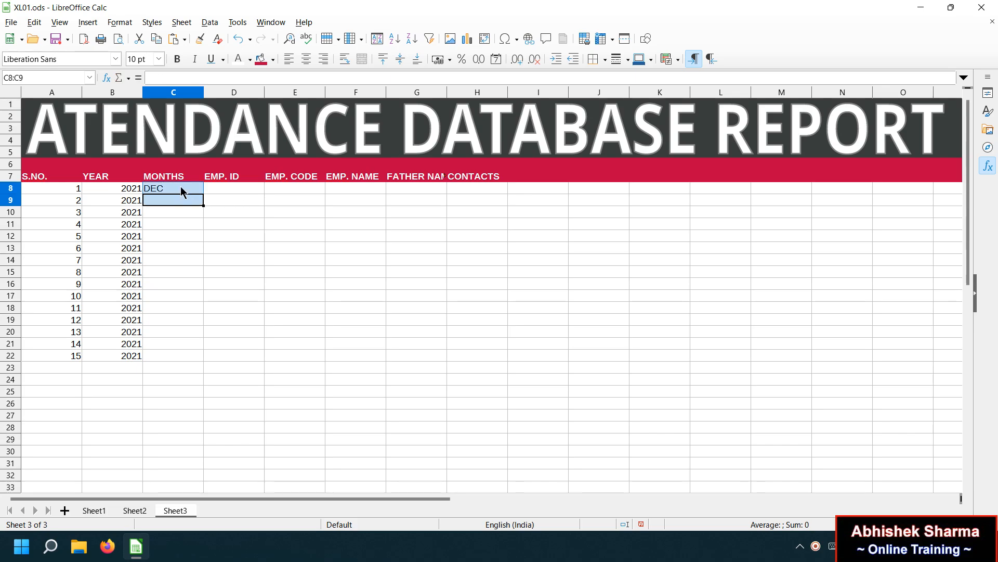
pyautogui.hotkey('ctrl', 'd')
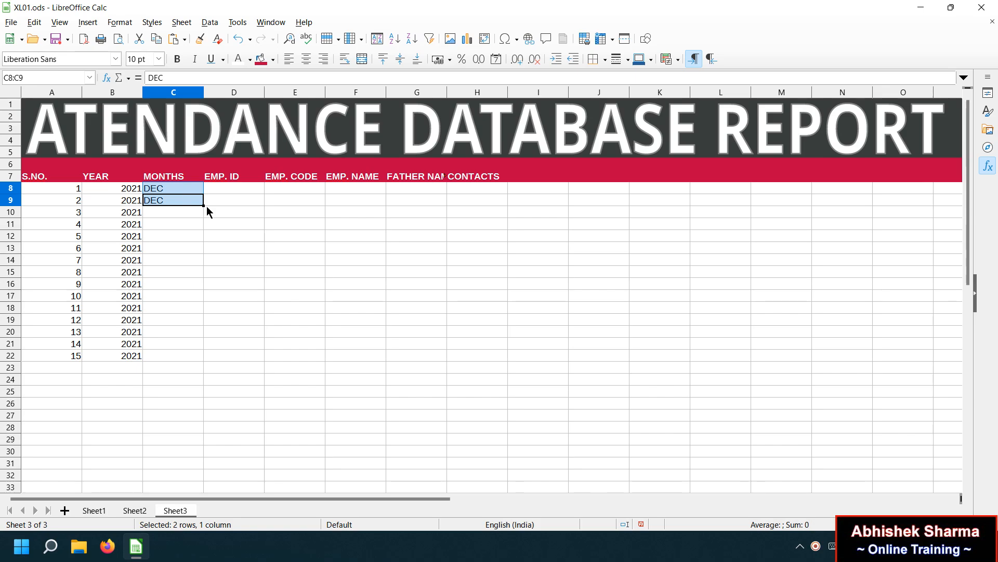
pyautogui.moveTo(190, 193); pyautogui.dragTo(181, 338)
pyautogui.hotkey('ctrl', 'z')
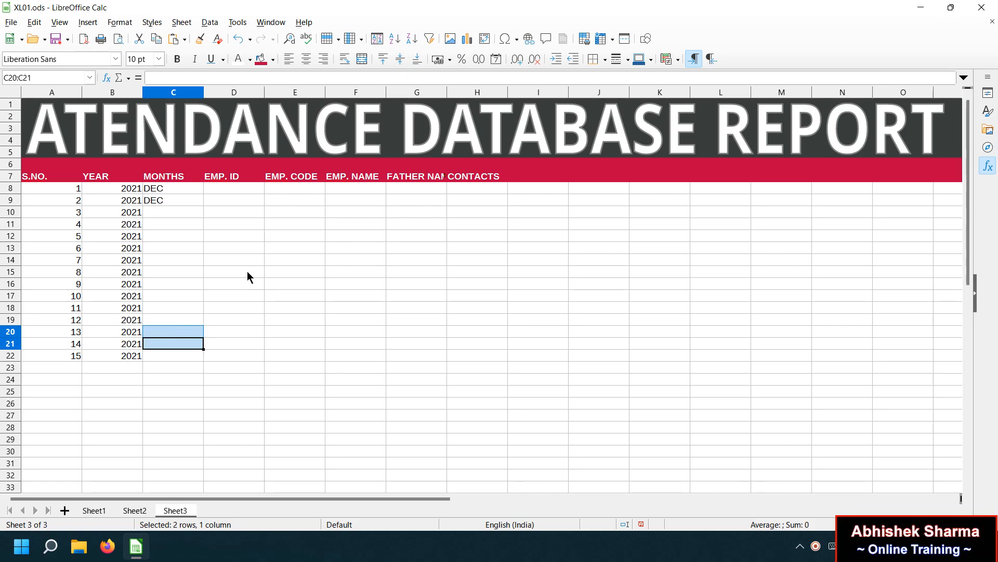
pyautogui.moveTo(177, 191); pyautogui.dragTo(179, 364)
pyautogui.hotkey('ctrl', 'd')
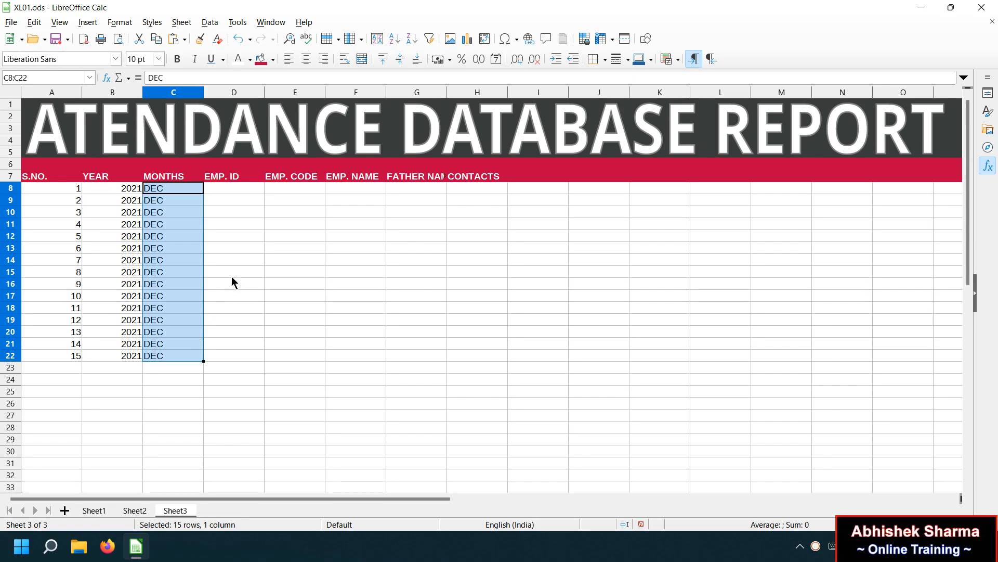
pyautogui.click(232, 267)
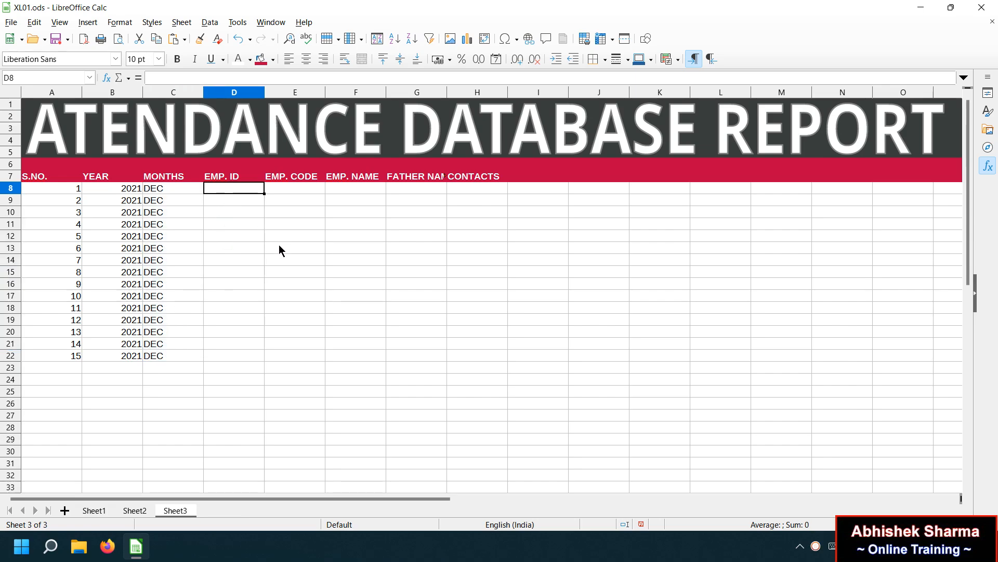
# Enter EMP001 and EMP002 in D8:D9 and extend the IDs through EMP015 in D22.
pyautogui.write('E')
pyautogui.press('BackSpace')
pyautogui.write('MP001')
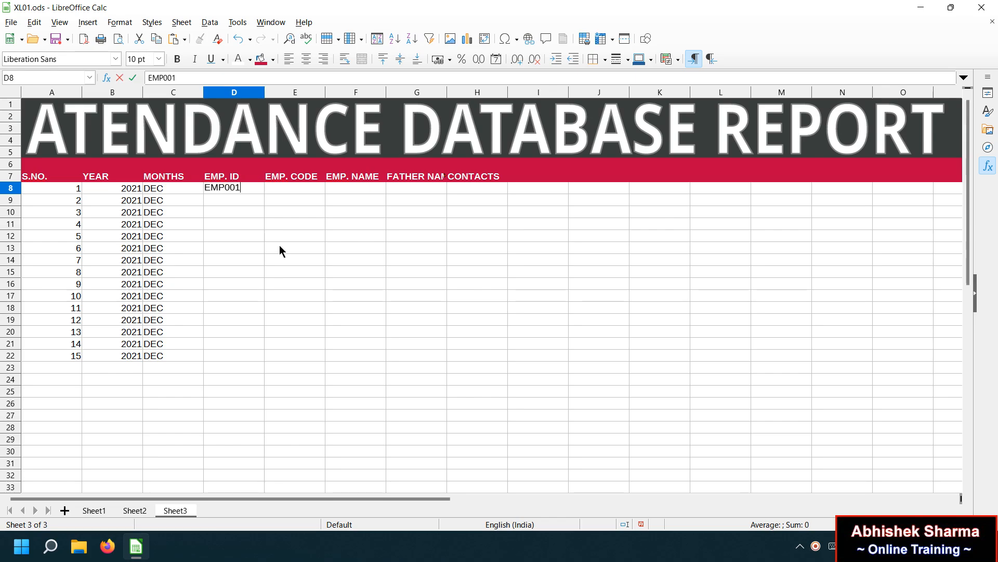
pyautogui.press('Return')
pyautogui.write('EMP002')
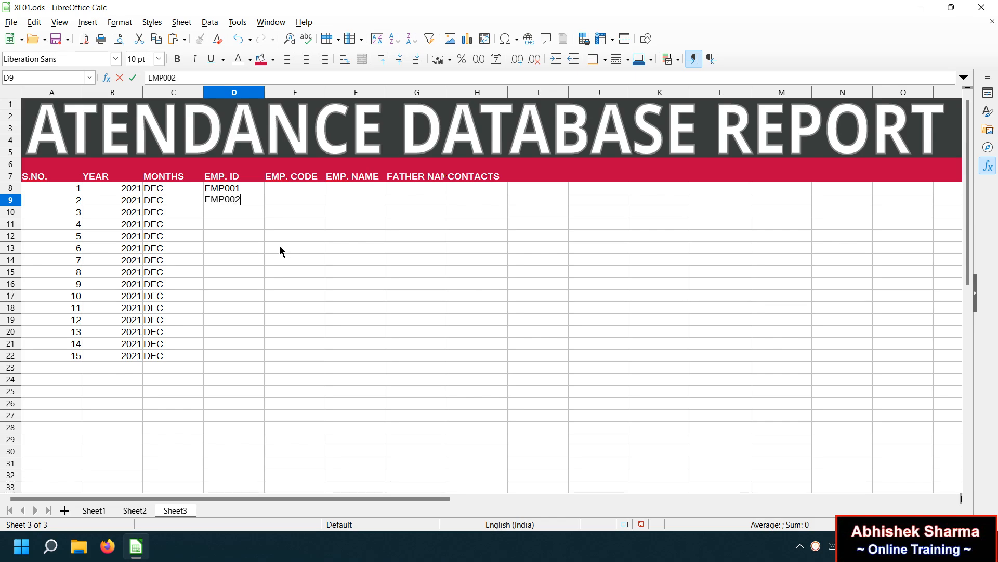
pyautogui.press('Return')
pyautogui.moveTo(242, 189); pyautogui.dragTo(241, 357)
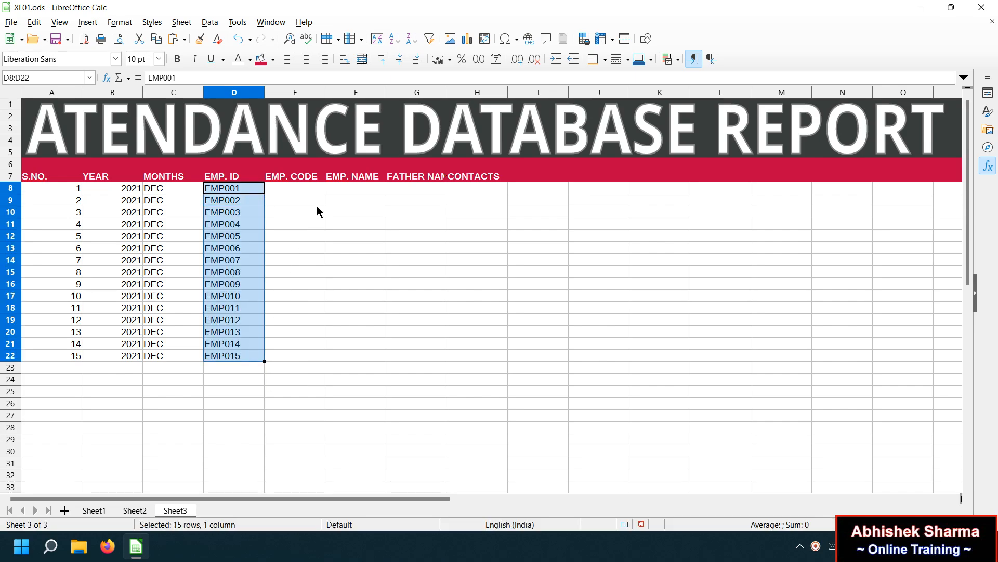
pyautogui.click(291, 190)
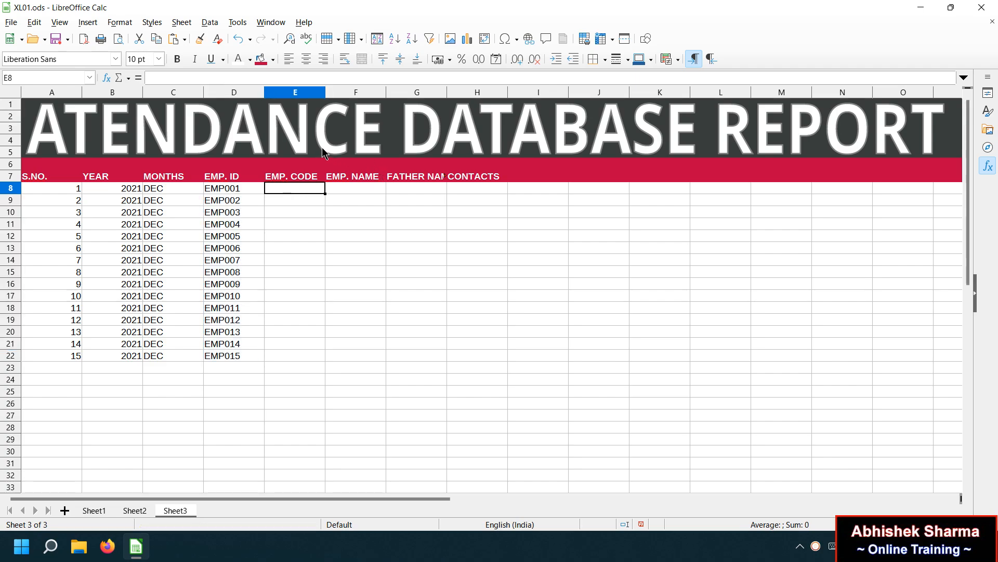
# Delete column E (EMP. CODE) so EMP. NAME, FATHER NAME and CONTACTS occupy E–G.
pyautogui.click(298, 98)
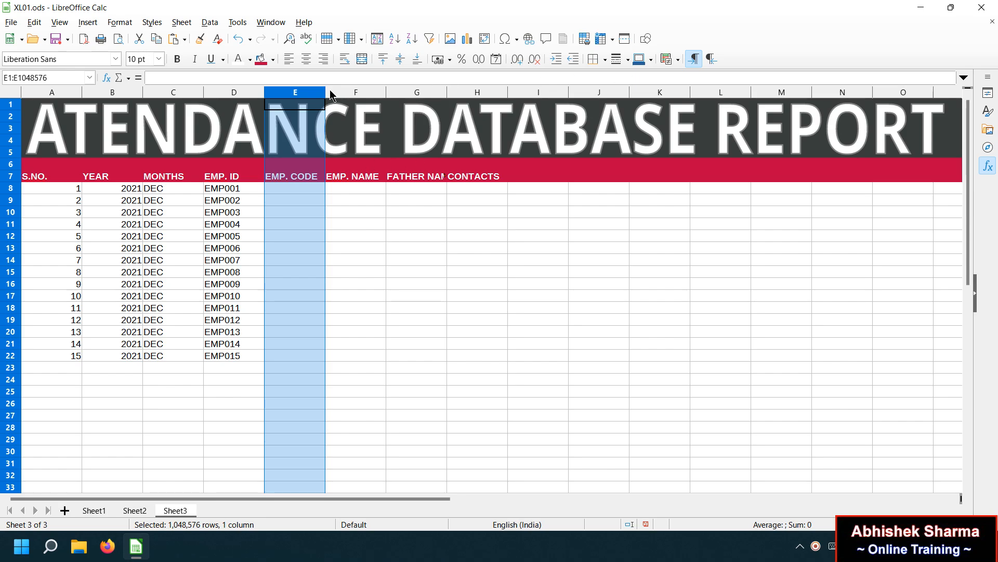
pyautogui.rightClick(313, 92)
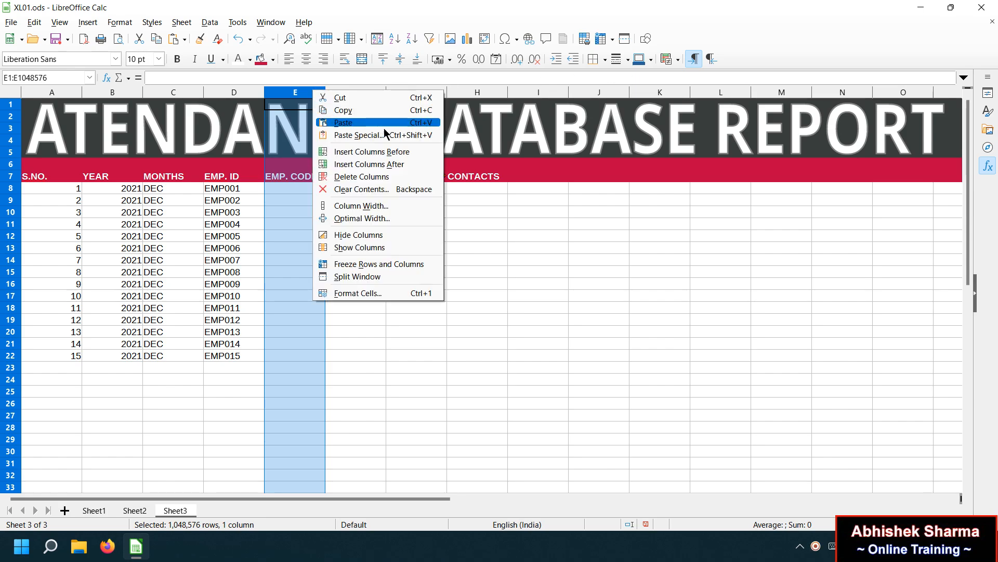
pyautogui.click(379, 310)
pyautogui.click(398, 259)
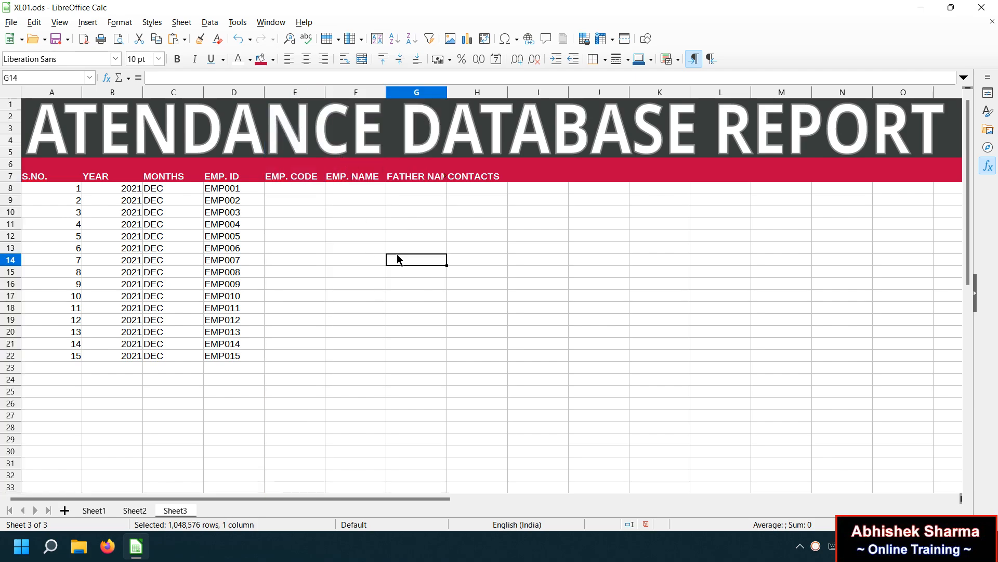
pyautogui.rightClick(297, 96)
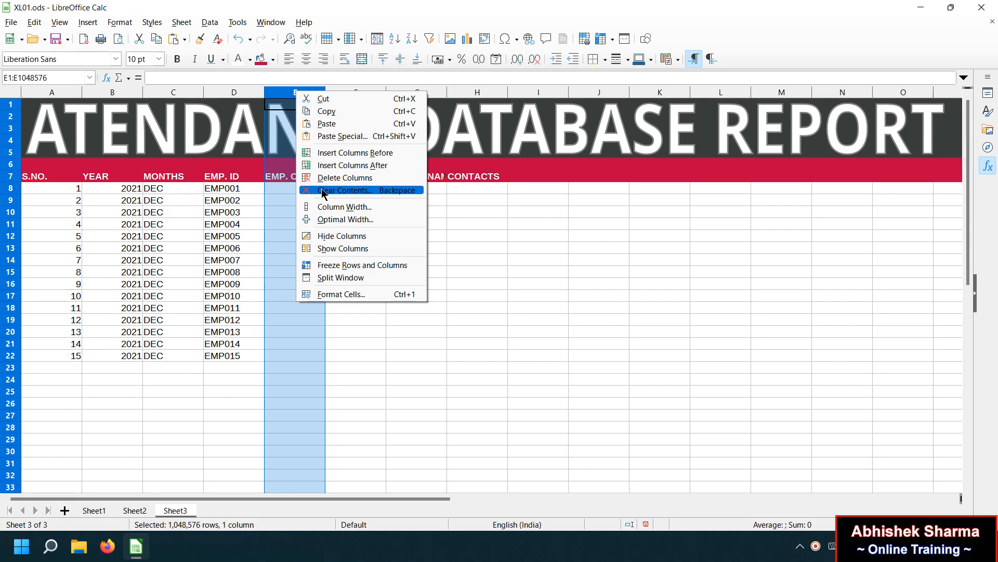
pyautogui.click(9, 191)
pyautogui.rightClick(10, 190)
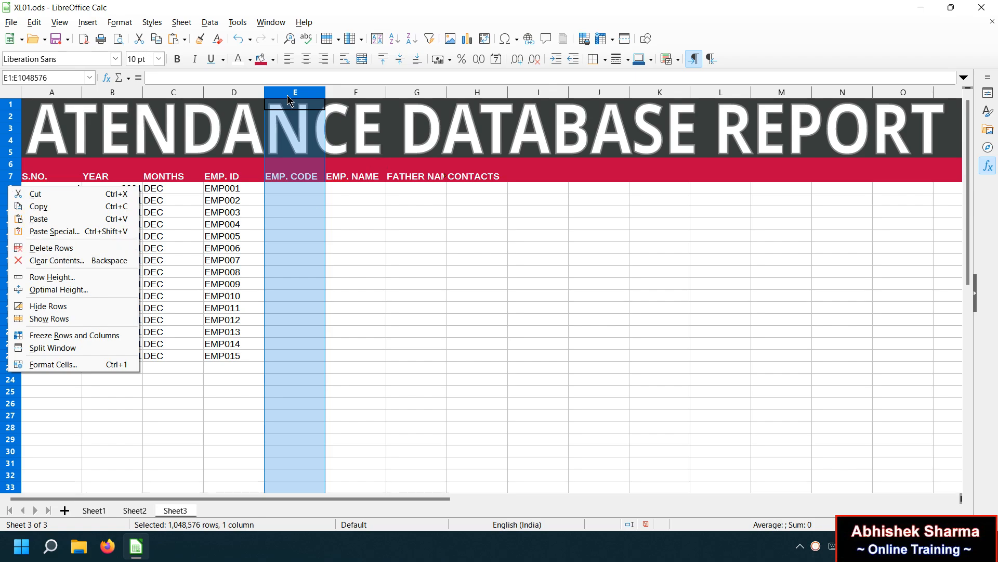
pyautogui.click(316, 88)
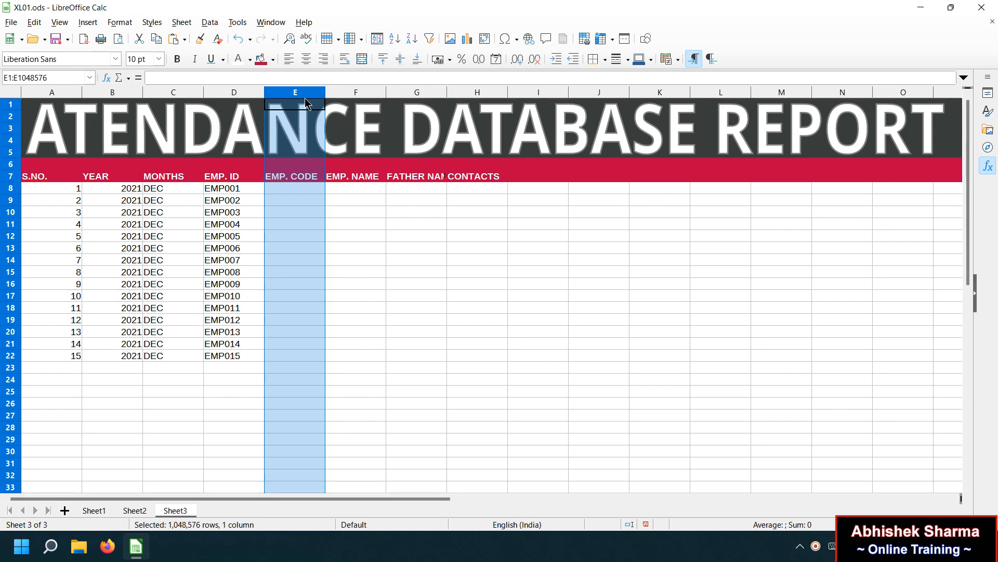
pyautogui.rightClick(306, 103)
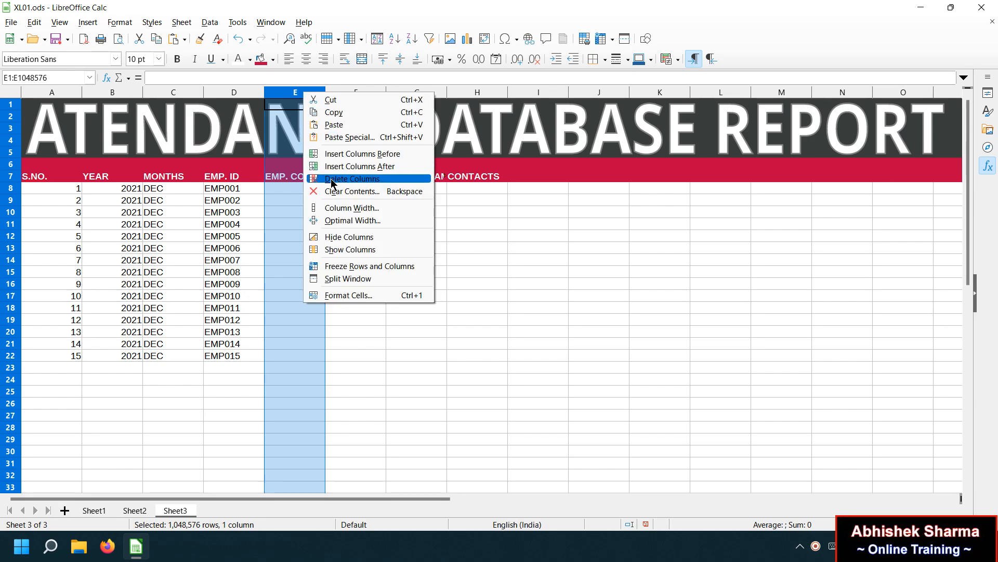
pyautogui.click(371, 183)
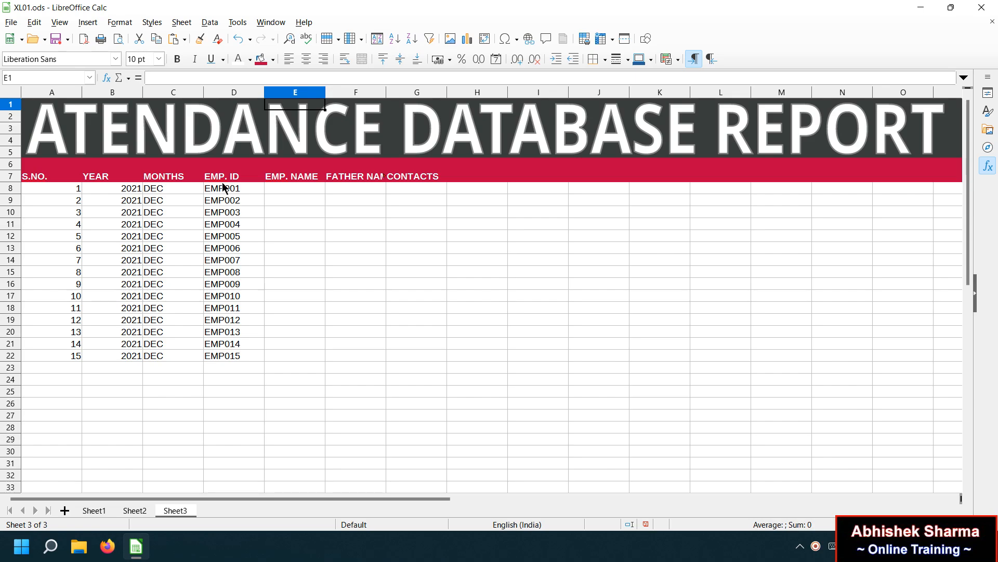
# Widen the FATHER NAME and EMP. NAME columns so their headings show fully.
pyautogui.click(303, 188)
pyautogui.click(351, 191)
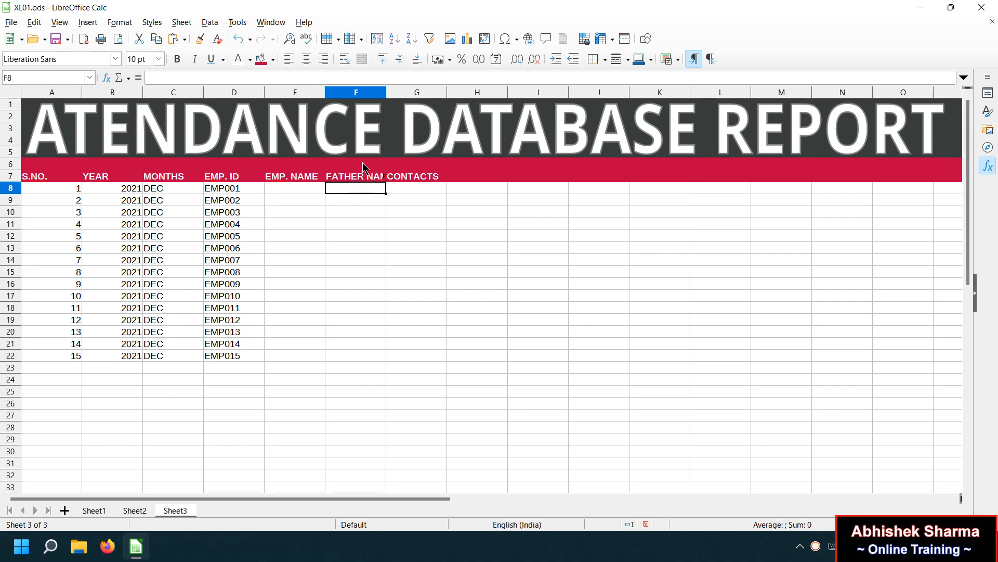
pyautogui.moveTo(386, 92); pyautogui.dragTo(463, 92)
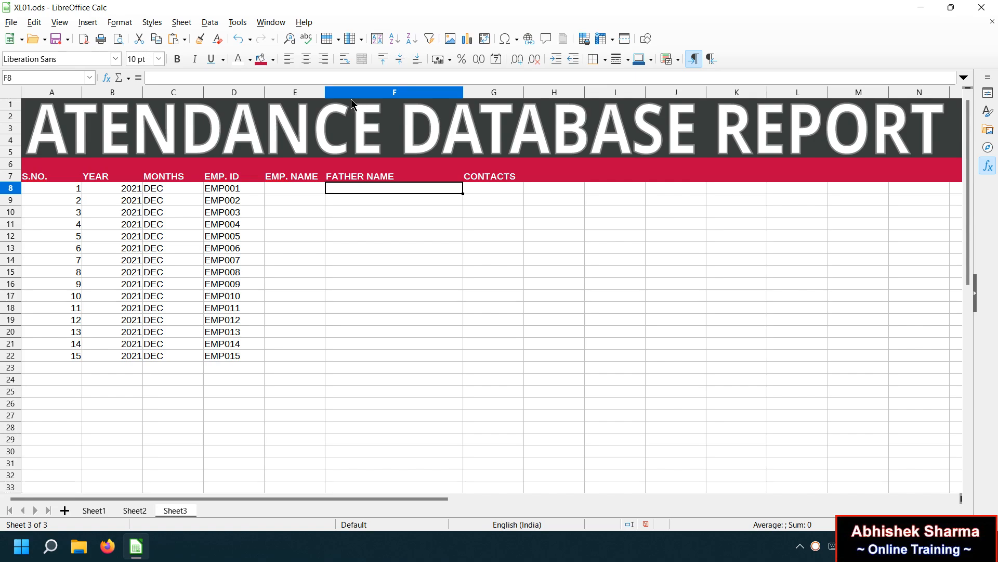
pyautogui.moveTo(325, 92); pyautogui.dragTo(368, 92)
# Enter the first employee's name, father's name and contact number in row 8.
pyautogui.click(308, 188)
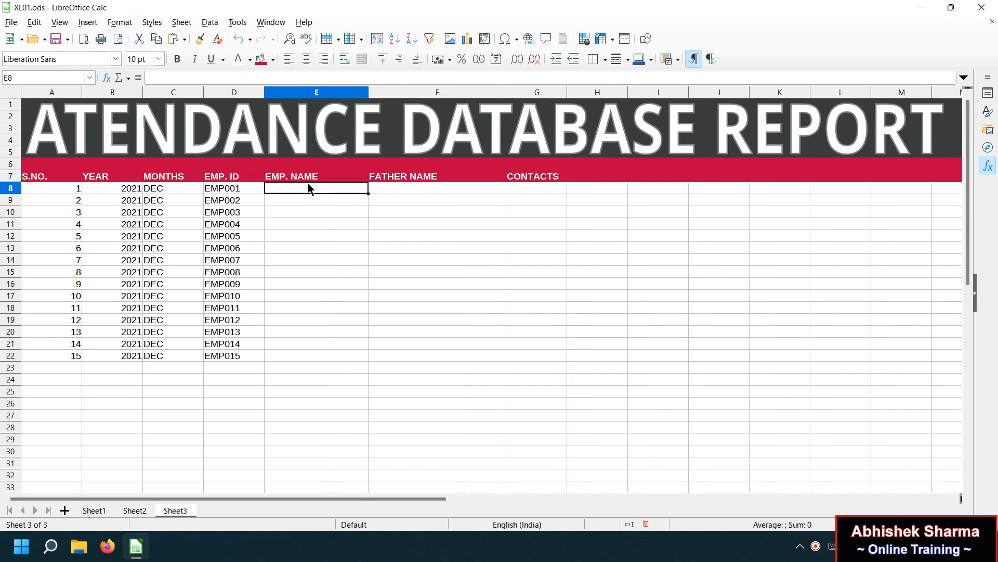
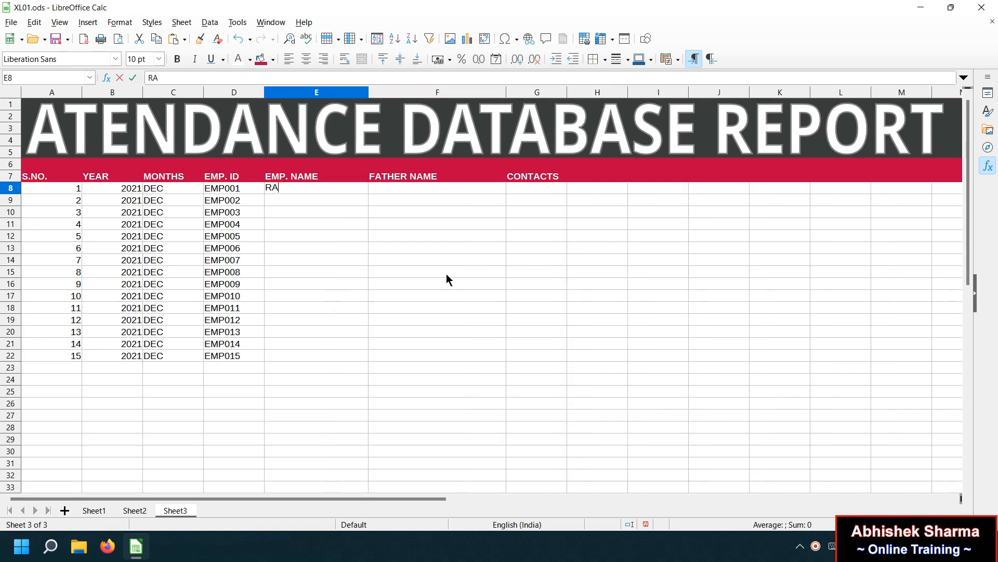
pyautogui.press('Tab')
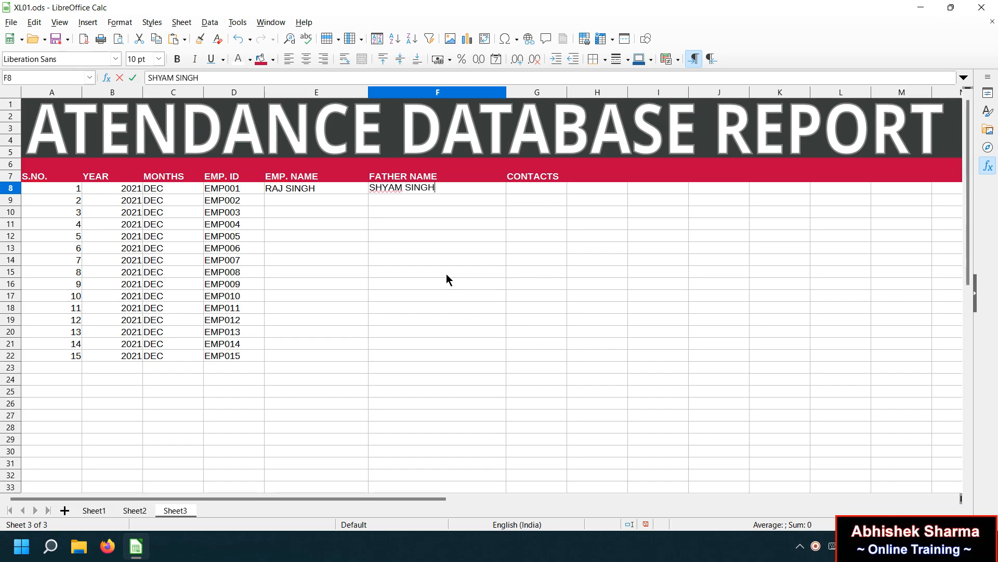
pyautogui.press('Tab')
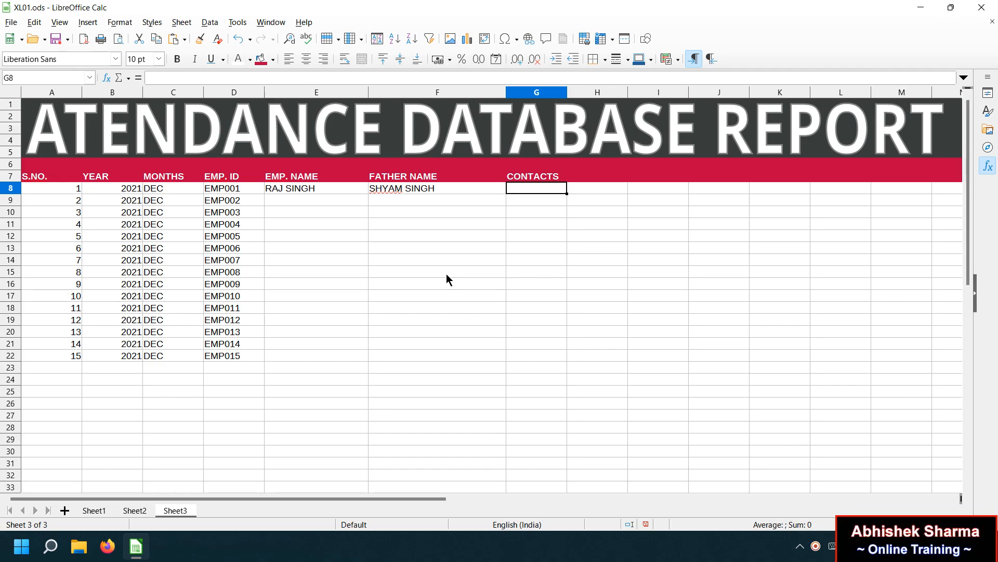
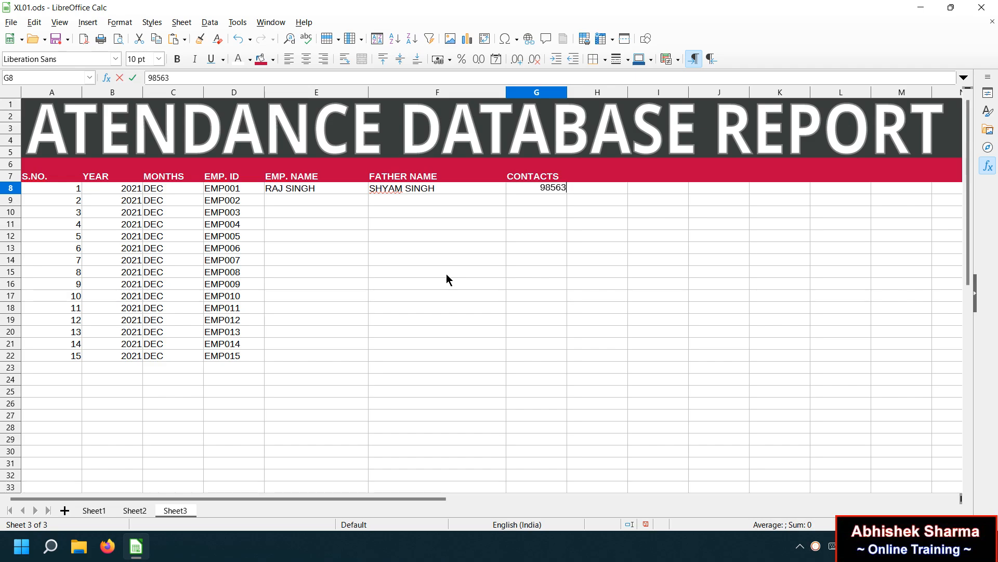
pyautogui.press('Return')
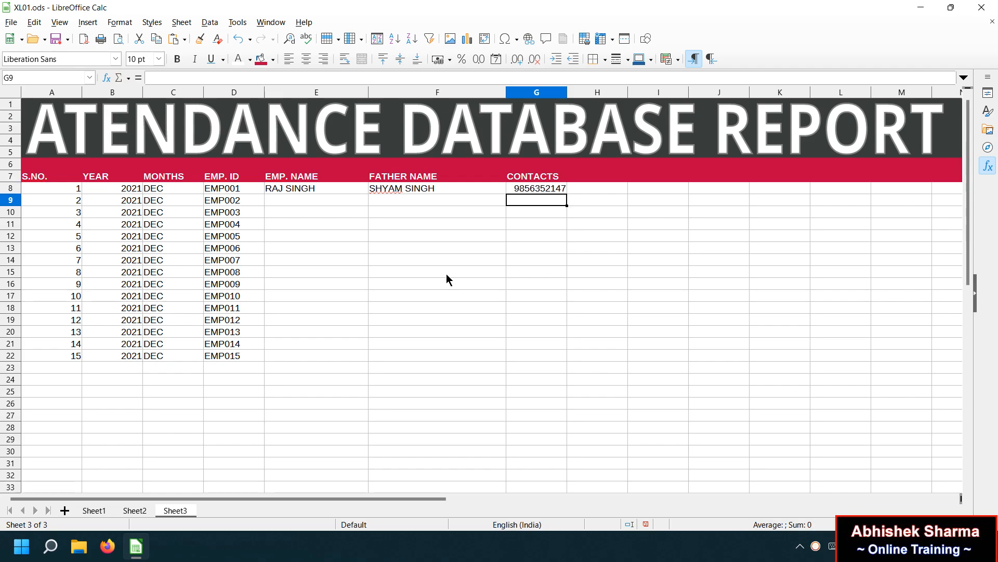
# Enter the second employee's name, father's name and contact number in row 9.
pyautogui.press('Left')
pyautogui.press('Left')
pyautogui.press('Left')
pyautogui.press('Right')
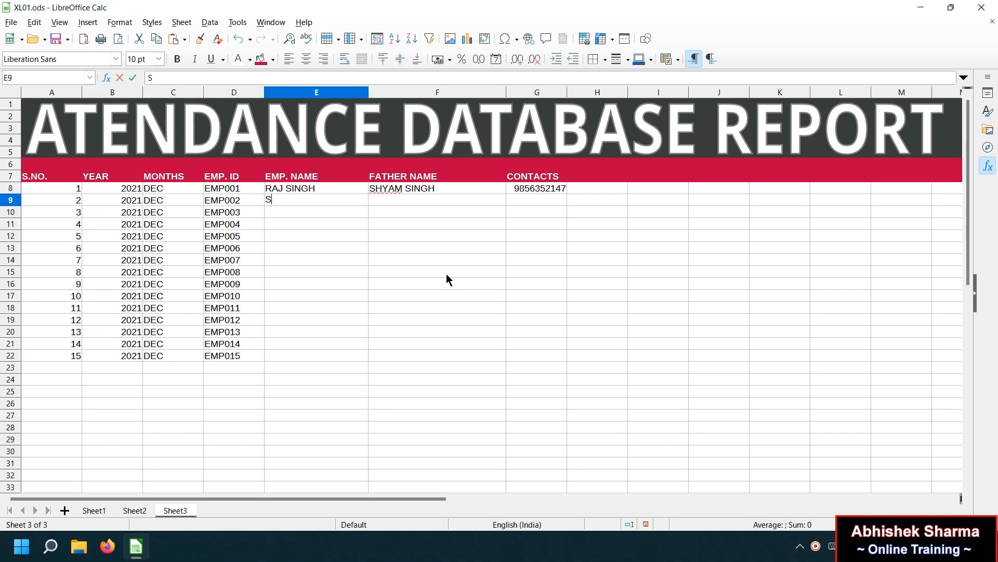
pyautogui.press('Tab')
pyautogui.write('TRAMES')
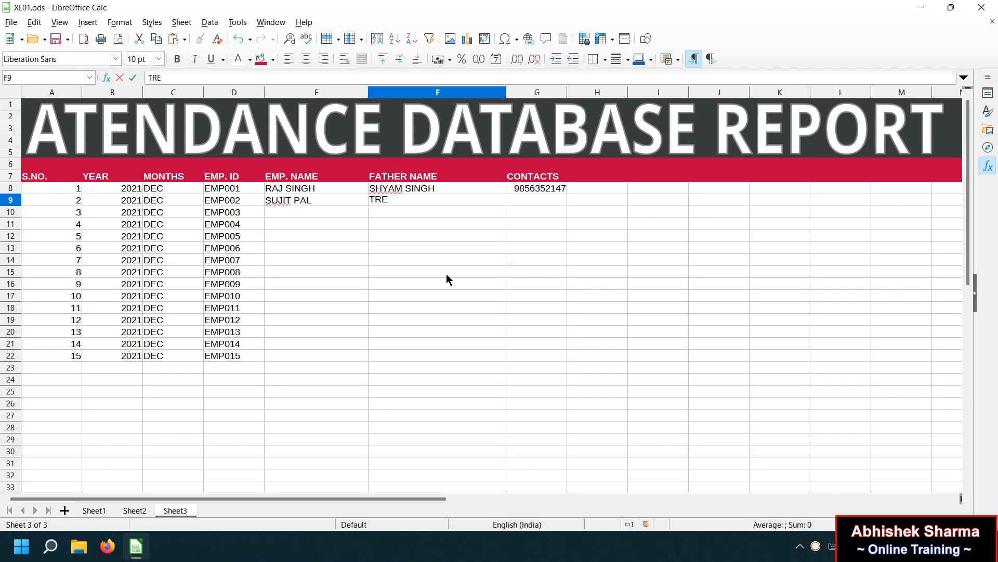
pyautogui.write('H')
pyautogui.press('BackSpace')
pyautogui.press('BackSpace')
pyautogui.press('BackSpace')
pyautogui.press('BackSpace')
pyautogui.press('BackSpace')
pyautogui.press('BackSpace')
pyautogui.press('BackSpace')
pyautogui.press('BackSpace')
pyautogui.press('Tab')
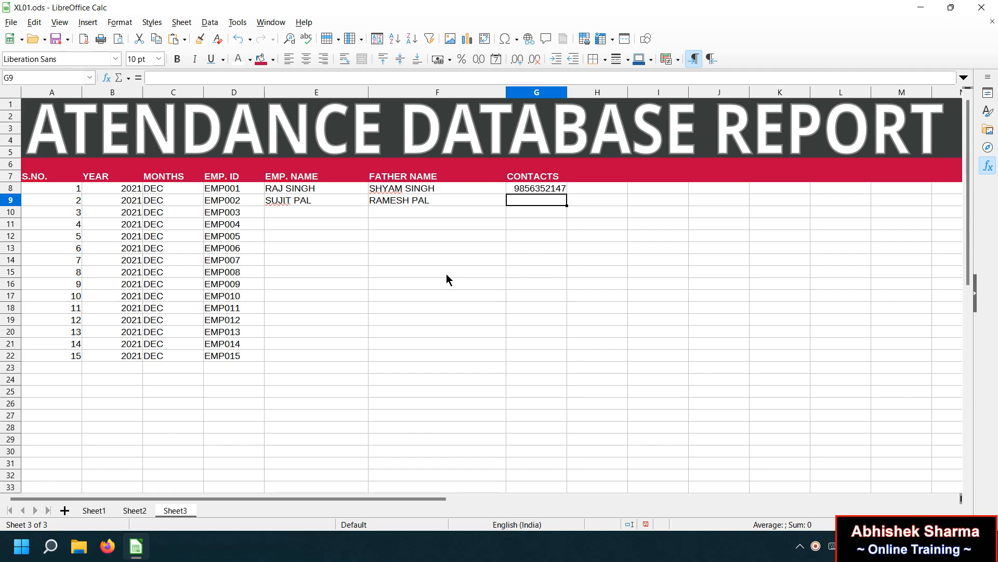
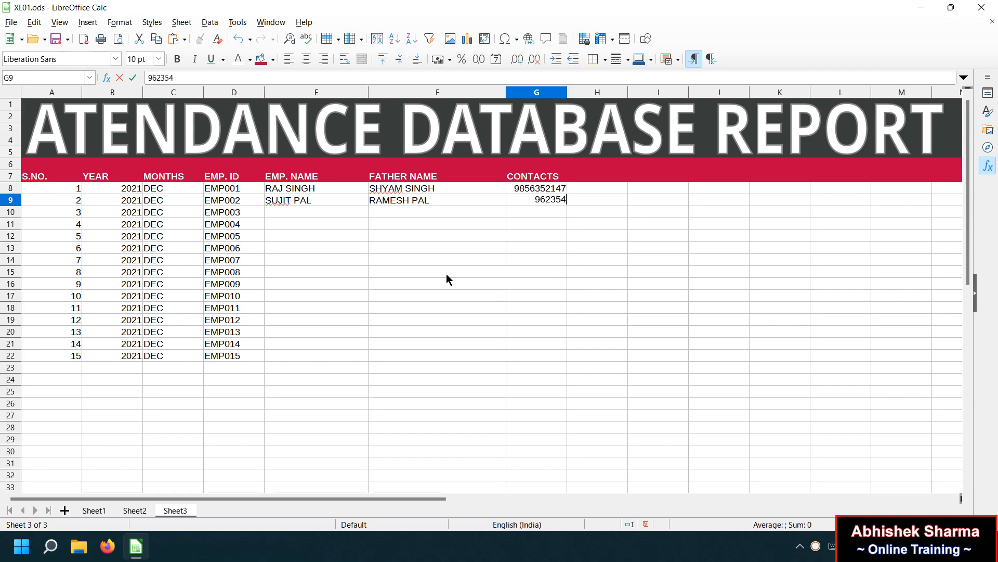
pyautogui.press('Return')
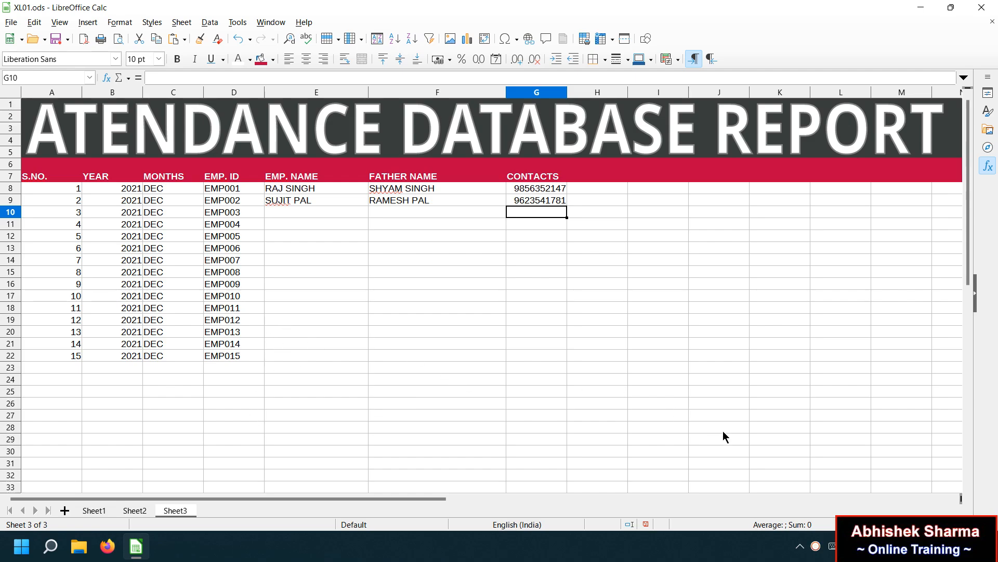
# Fill in the remaining employees' names, fathers' names and contacts in rows 10–22.
pyautogui.click(816, 547)
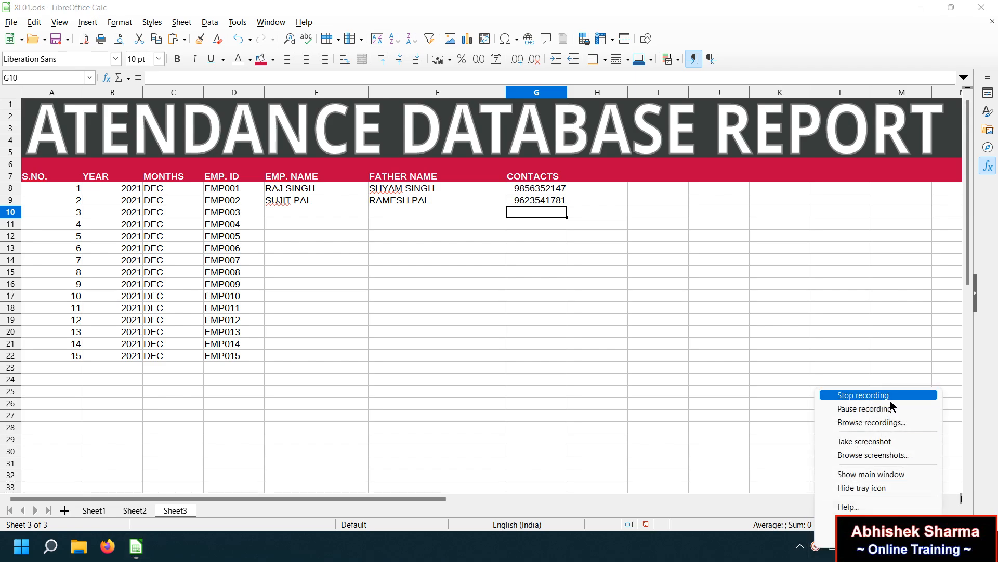
pyautogui.click(884, 411)
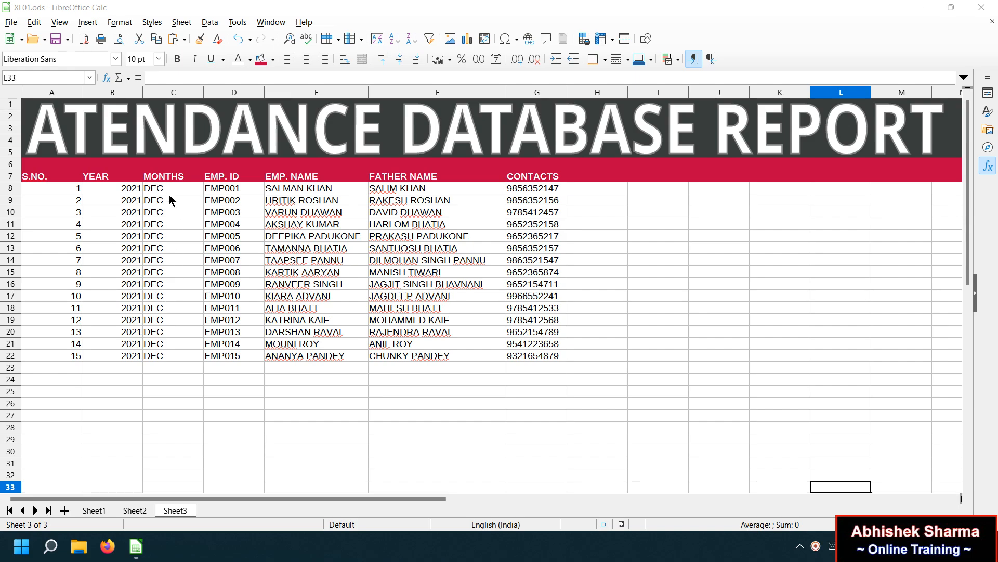
# Start a 1, 2 series in H7:I7 and extend it to day 31 in AL7.
pyautogui.click(587, 179)
pyautogui.write('1')
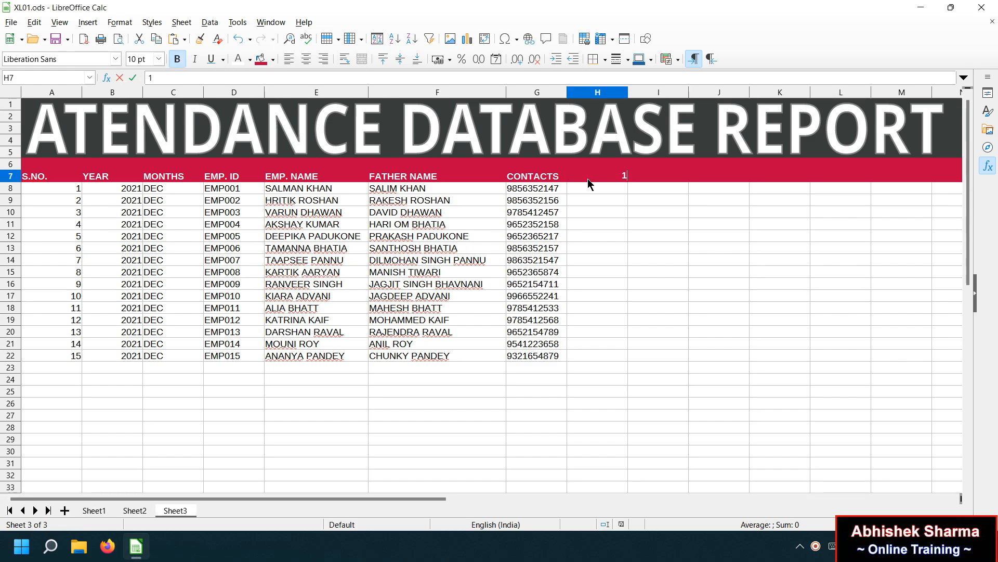
pyautogui.click(633, 176)
pyautogui.write('2')
pyautogui.moveTo(619, 178); pyautogui.dragTo(104, 176)
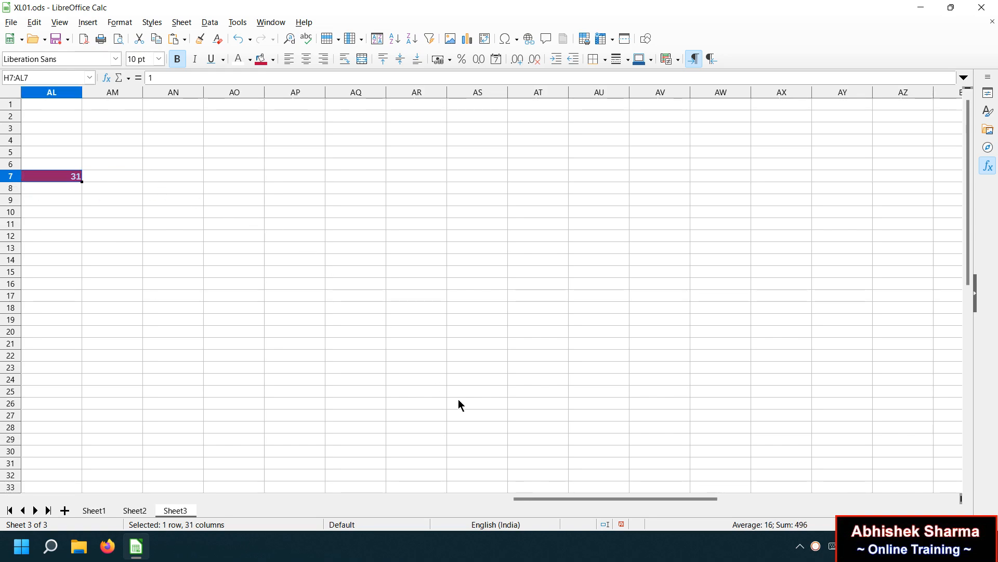
pyautogui.moveTo(585, 497); pyautogui.dragTo(155, 435)
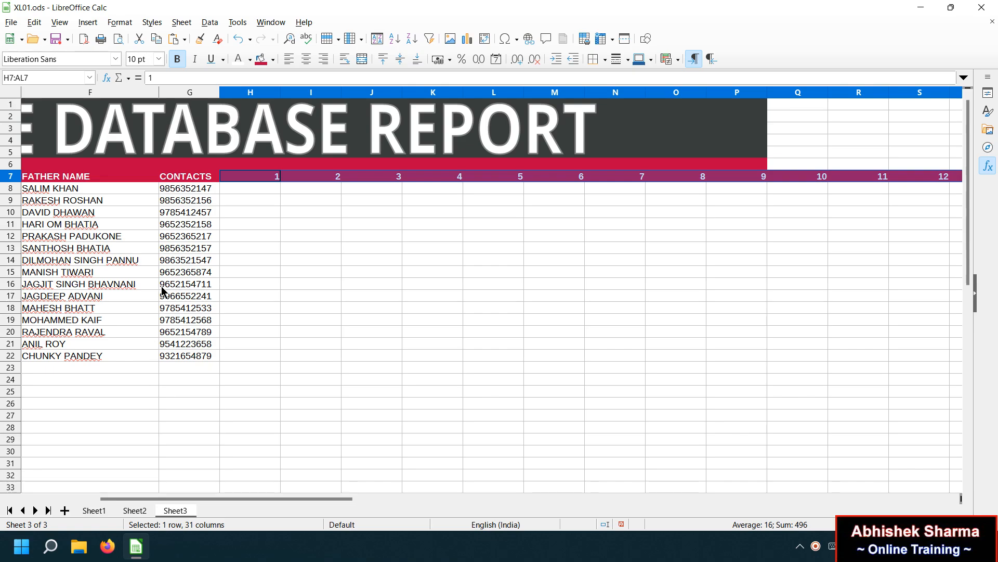
pyautogui.click(238, 165)
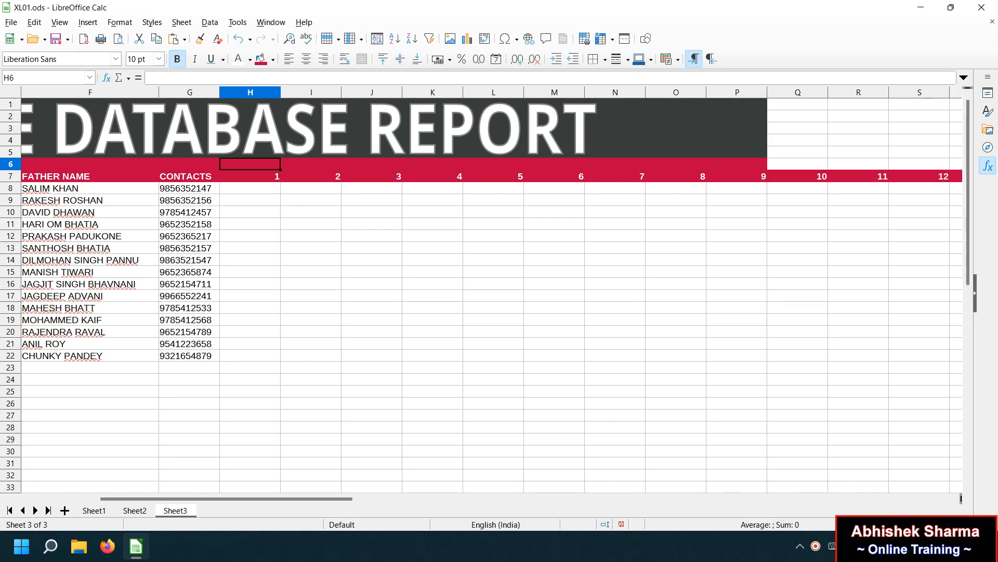
# Enter bold WED and THU in H6:I6 and fill weekday names across to AL6.
pyautogui.click(955, 546)
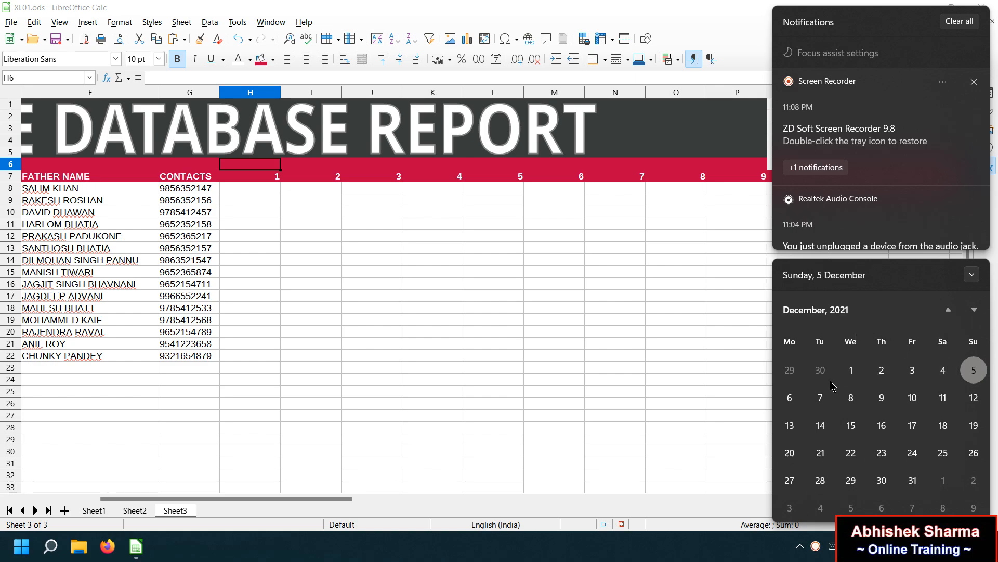
pyautogui.click(438, 328)
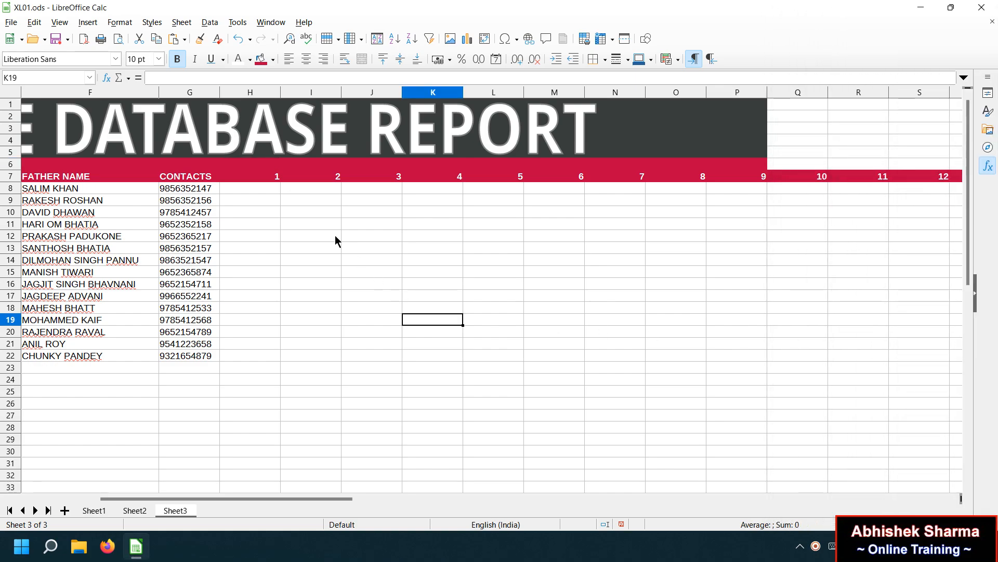
pyautogui.hotkey('ctrl', 'b')
pyautogui.write('WED')
pyautogui.press('Tab')
pyautogui.write('THU')
pyautogui.click(312, 202)
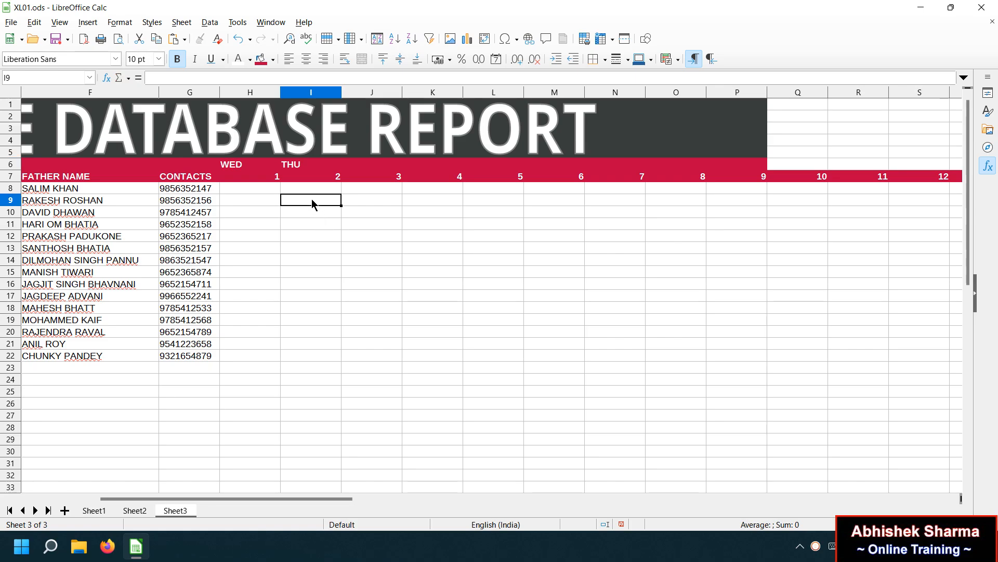
pyautogui.moveTo(270, 164); pyautogui.dragTo(14, 359)
pyautogui.click(820, 213)
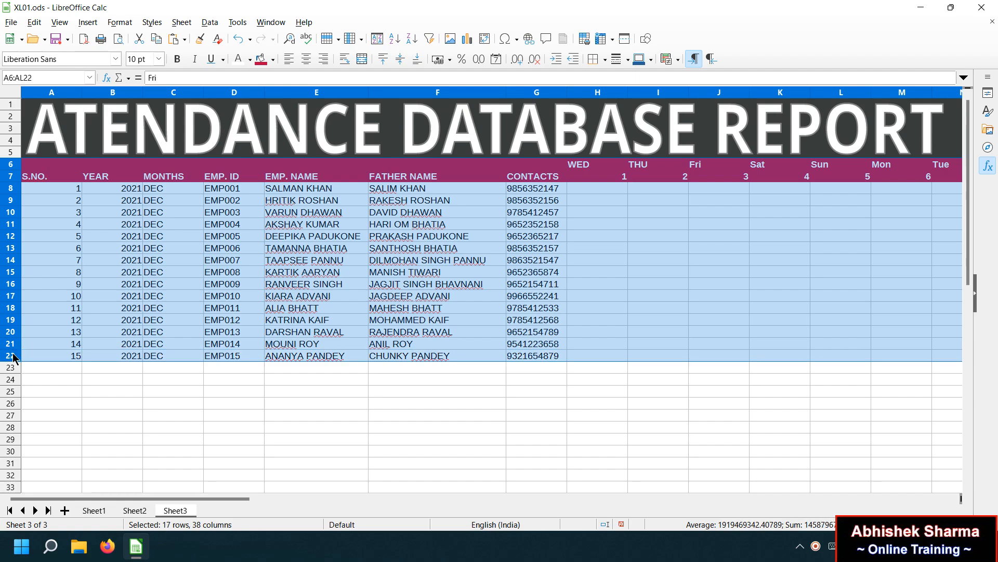
pyautogui.click(603, 60)
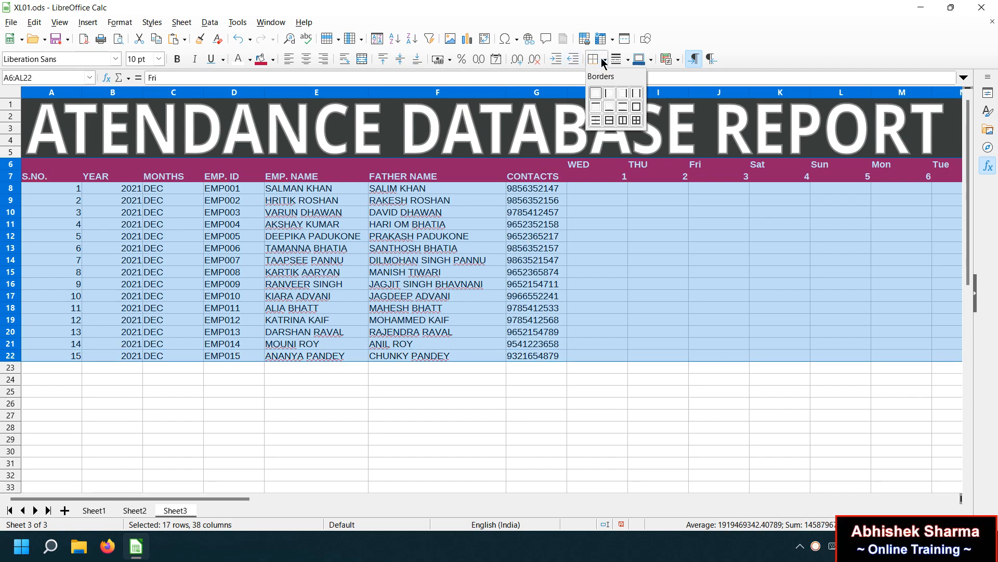
# Apply All Borders to A6:AL22 so every table cell is outlined.
pyautogui.click(640, 123)
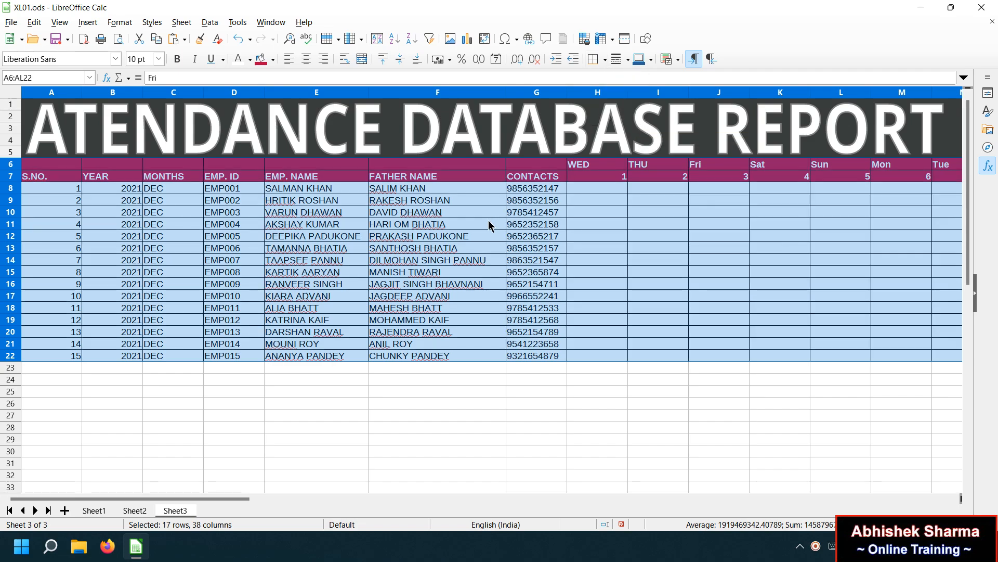
pyautogui.click(595, 250)
pyautogui.click(458, 204)
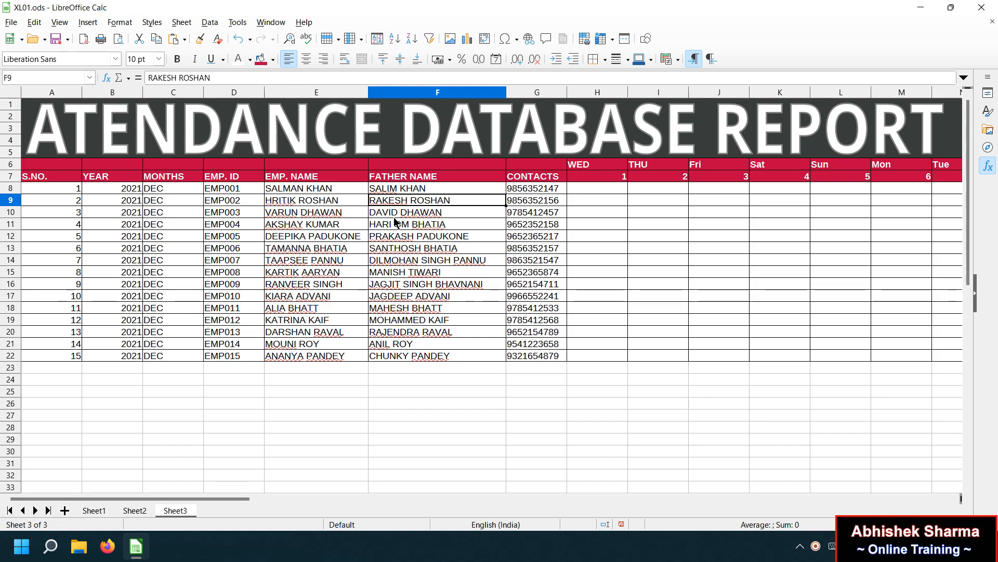
pyautogui.click(382, 226)
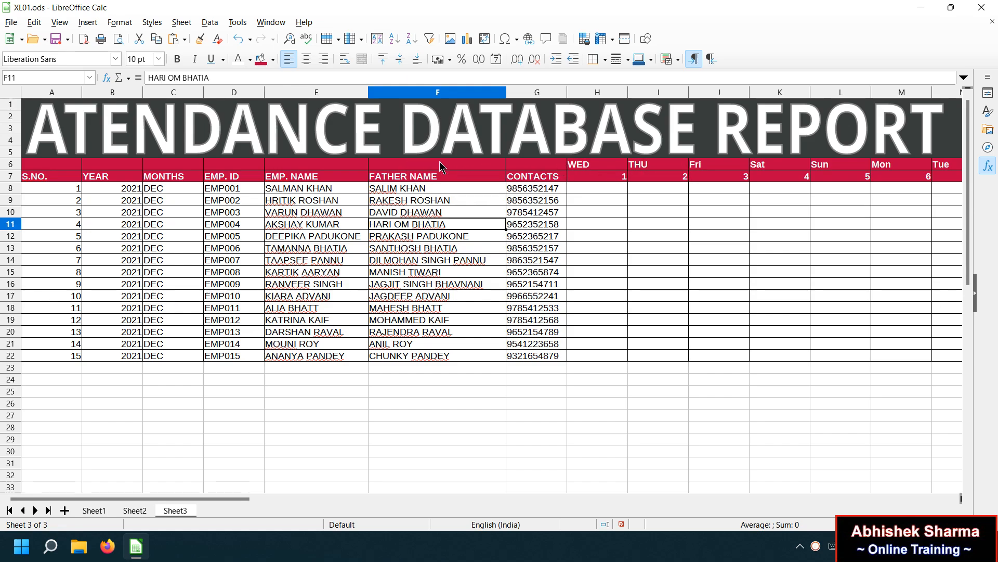
pyautogui.moveTo(533, 165); pyautogui.dragTo(534, 178)
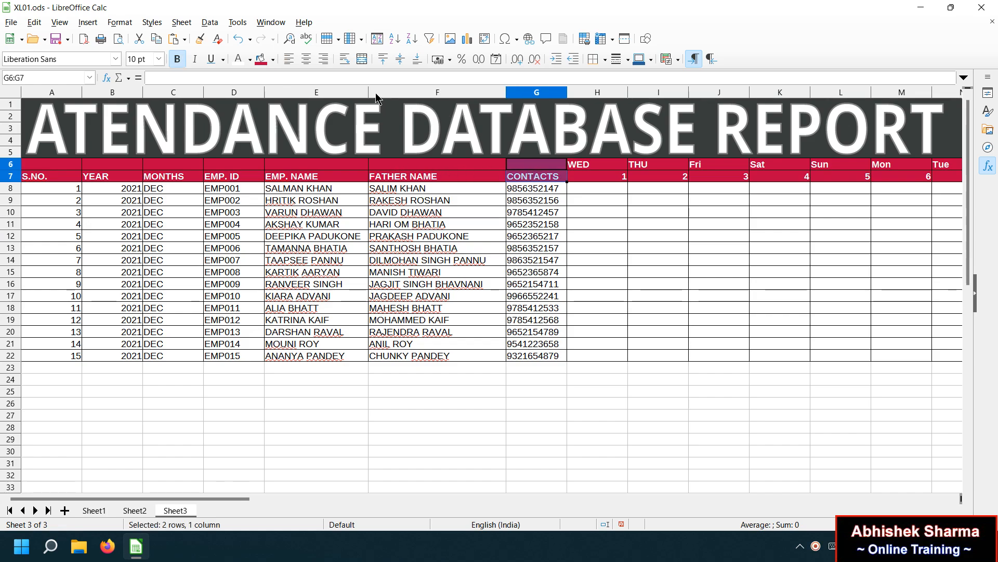
# Merge and centre the CONTACTS, FATHER NAME, EMP. NAME and EMP. ID headers across rows 6–7.
pyautogui.click(362, 60)
pyautogui.moveTo(429, 163); pyautogui.dragTo(420, 178)
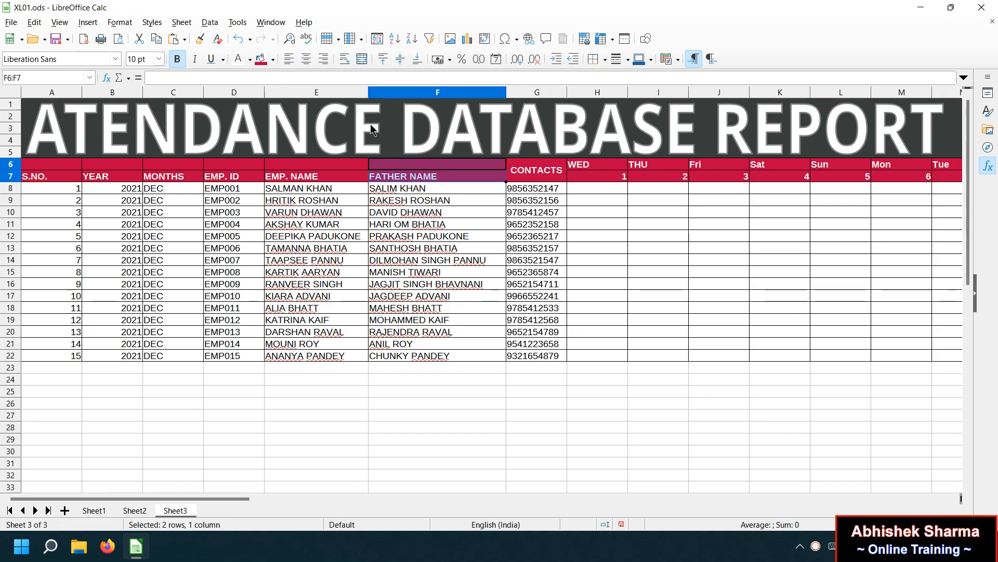
pyautogui.click(362, 59)
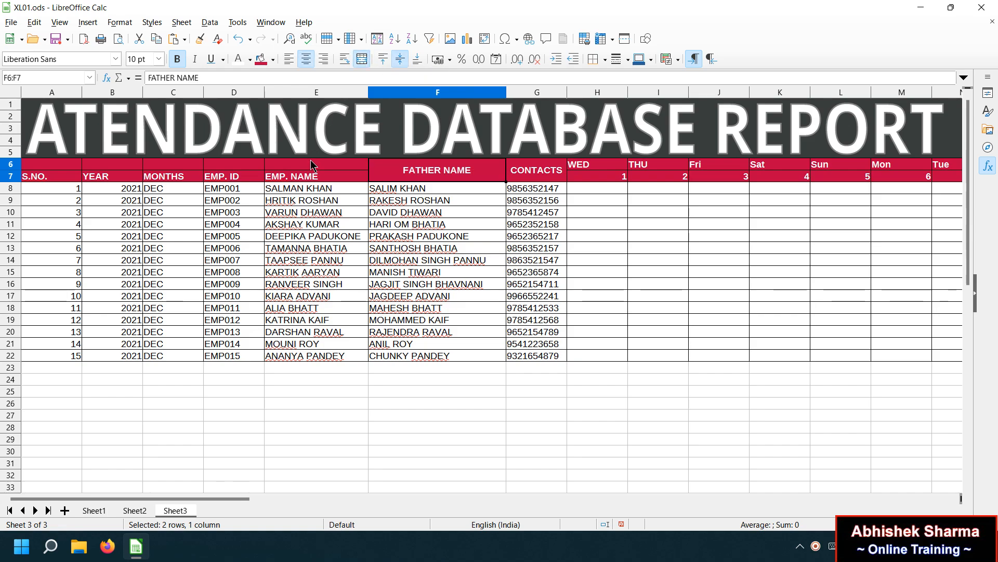
pyautogui.moveTo(313, 164); pyautogui.dragTo(312, 177)
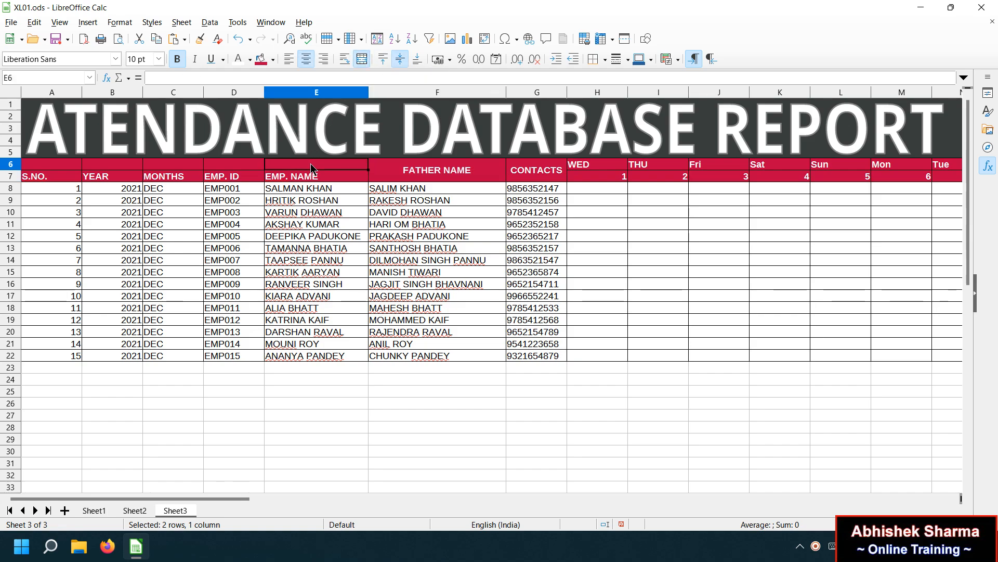
pyautogui.click(364, 59)
pyautogui.moveTo(220, 168); pyautogui.dragTo(222, 178)
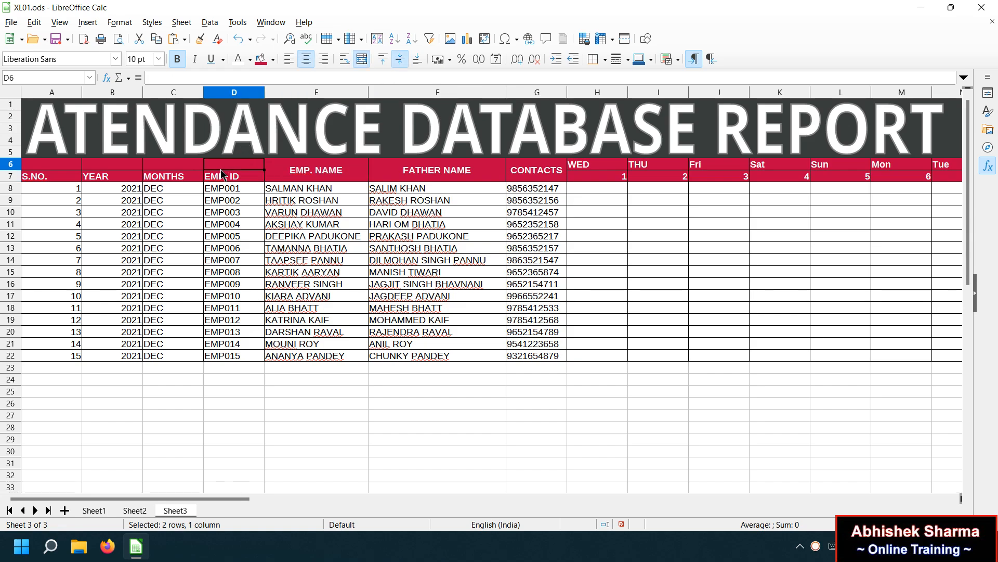
pyautogui.click(362, 59)
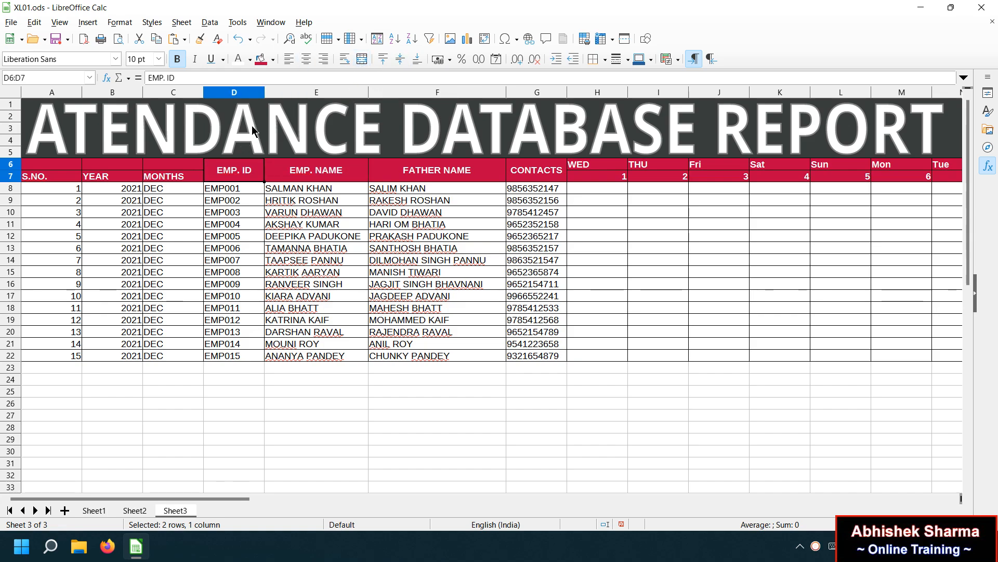
# Merge and centre the MONTHS, YEAR and S.NO. headers across rows 6–7.
pyautogui.click(192, 166)
pyautogui.moveTo(191, 173); pyautogui.dragTo(191, 176)
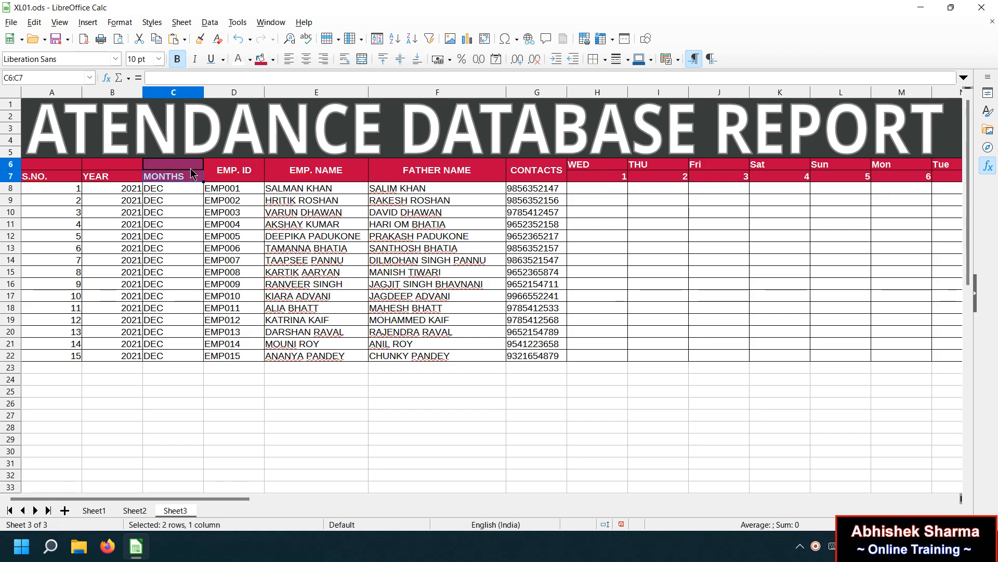
pyautogui.click(362, 58)
pyautogui.moveTo(123, 164); pyautogui.dragTo(123, 172)
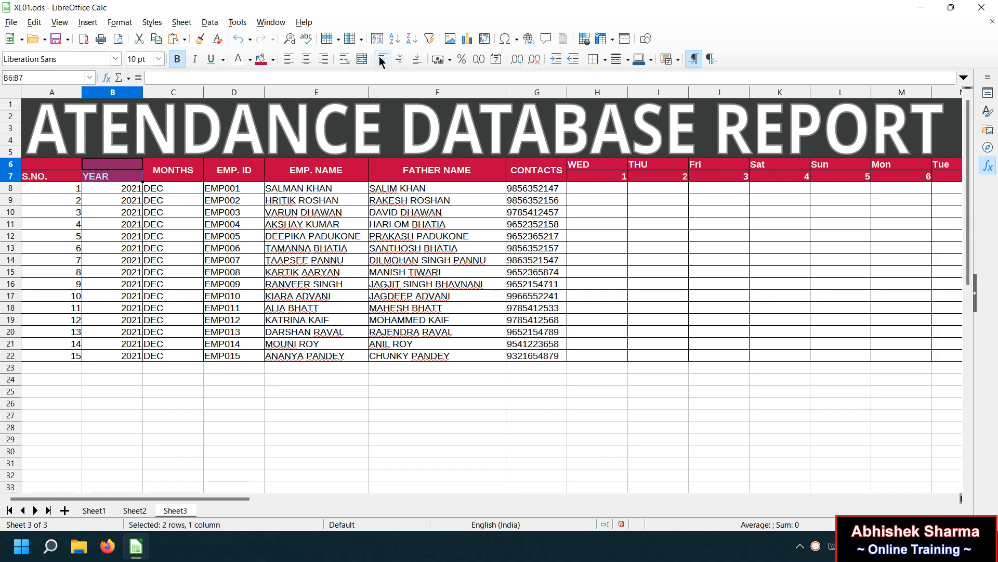
pyautogui.click(362, 59)
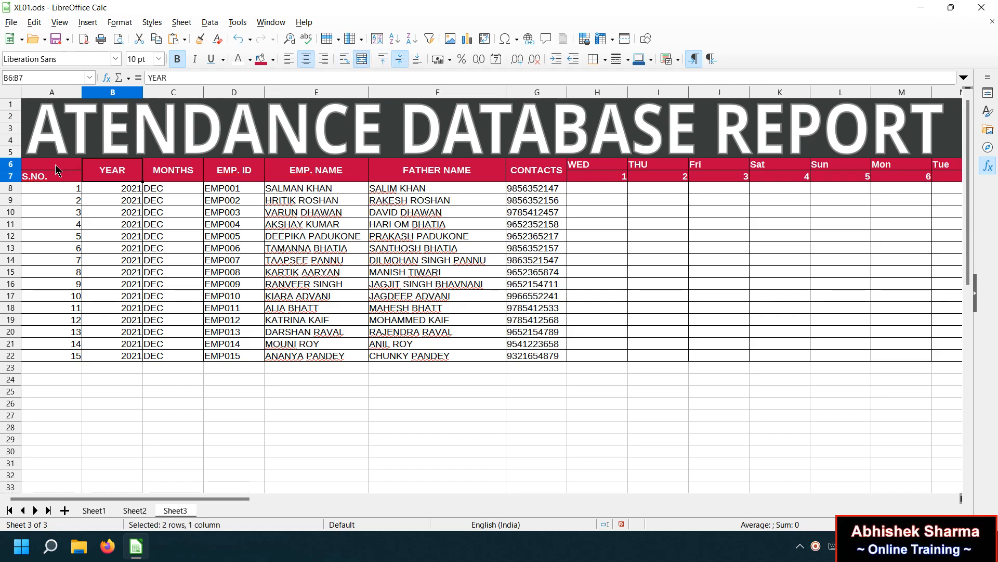
pyautogui.moveTo(63, 164); pyautogui.dragTo(57, 177)
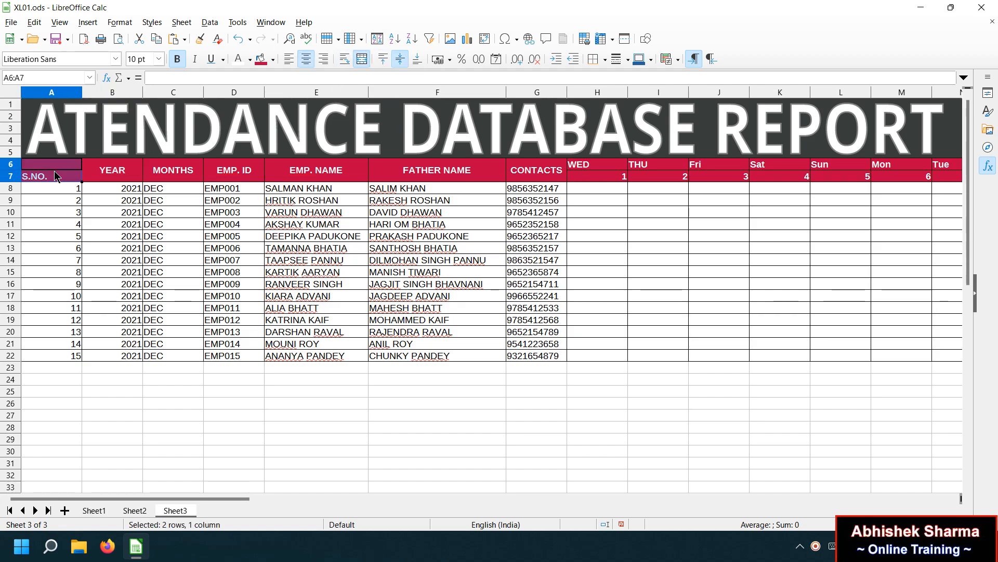
pyautogui.click(362, 58)
pyautogui.click(301, 214)
pyautogui.moveTo(551, 174); pyautogui.dragTo(78, 177)
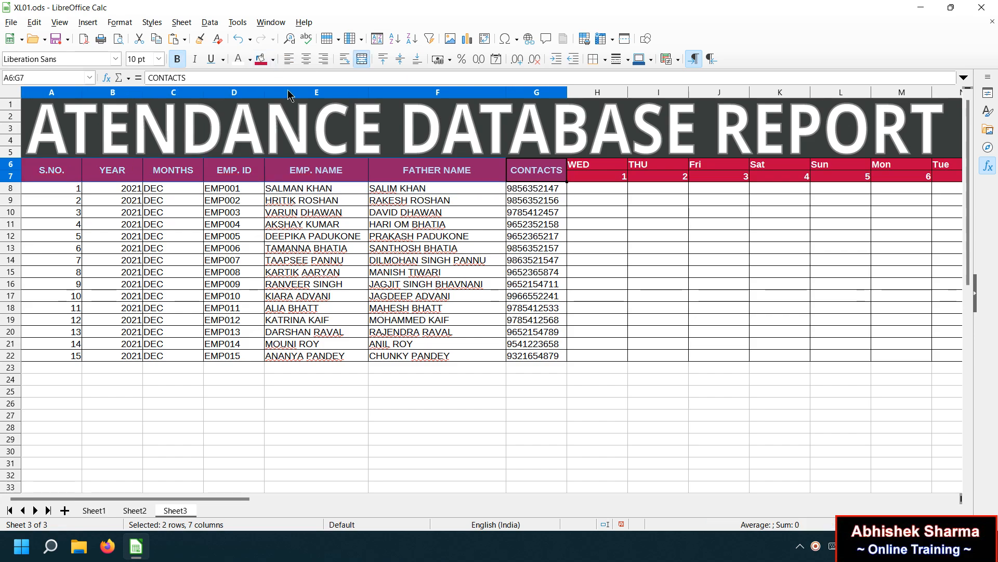
# Fill the S.NO. through CONTACTS header cells A6:G7 with Dark Teal 3.
pyautogui.click(274, 59)
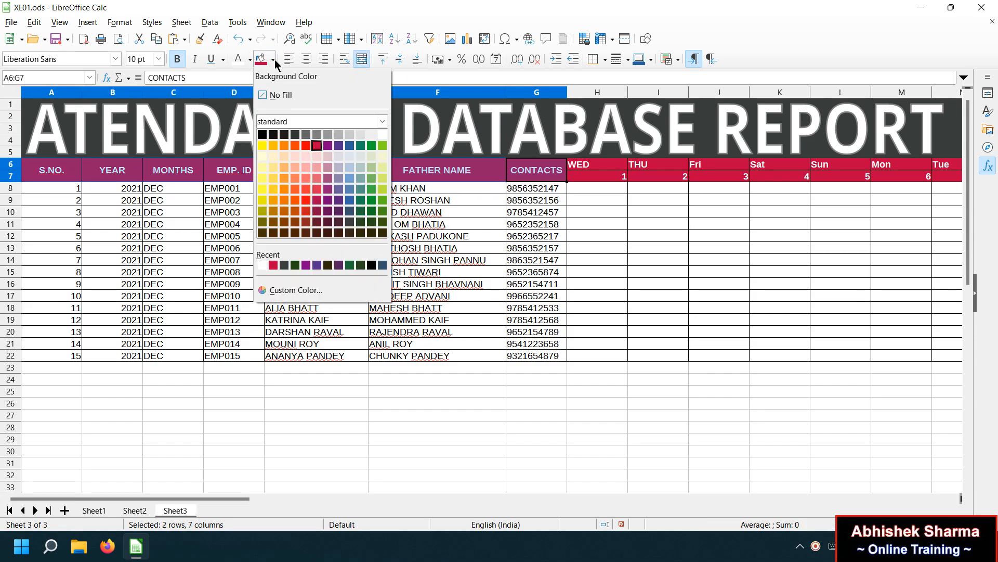
pyautogui.click(360, 222)
pyautogui.click(394, 238)
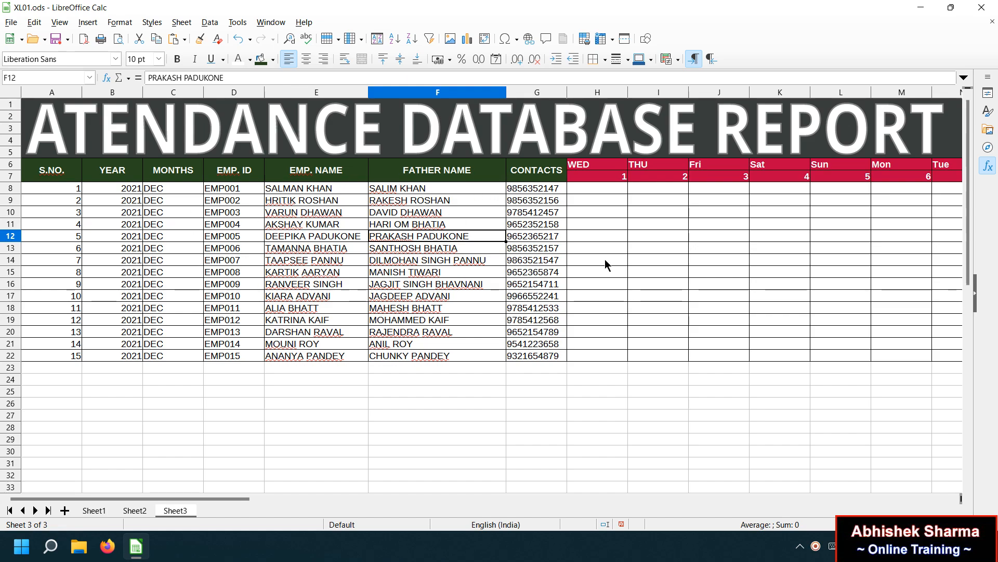
pyautogui.click(598, 178)
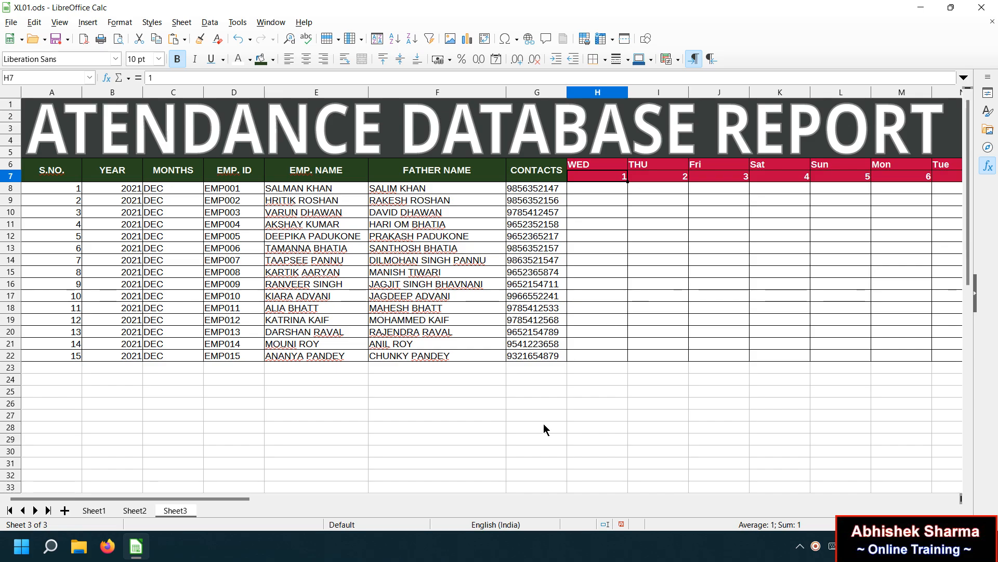
pyautogui.moveTo(244, 500); pyautogui.dragTo(634, 512)
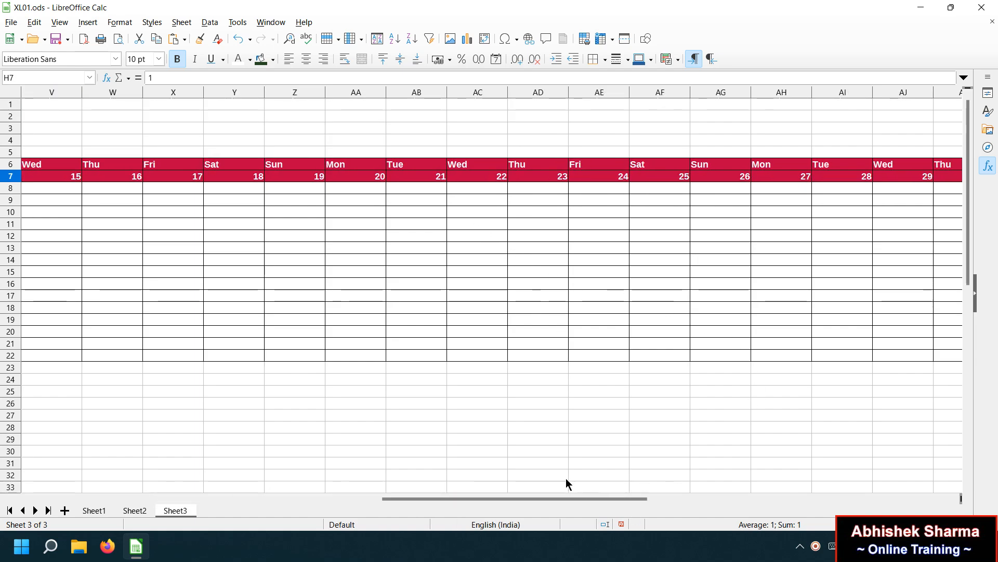
pyautogui.moveTo(616, 501); pyautogui.dragTo(758, 480)
pyautogui.moveTo(599, 93); pyautogui.dragTo(2, 56)
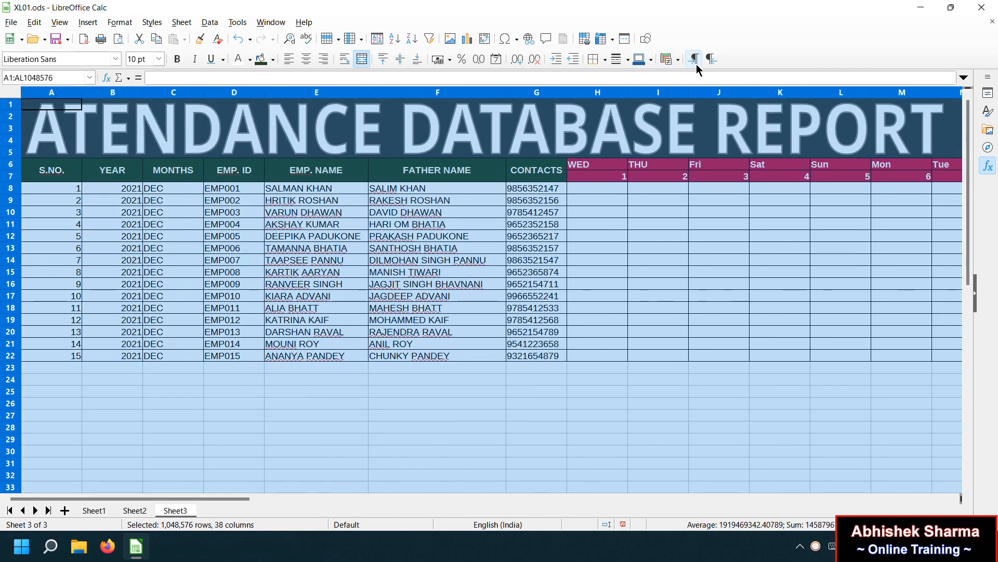
# Set columns A through AL to optimal width so each fits its contents.
pyautogui.rightClick(542, 97)
pyautogui.rightClick(542, 96)
pyautogui.rightClick(542, 97)
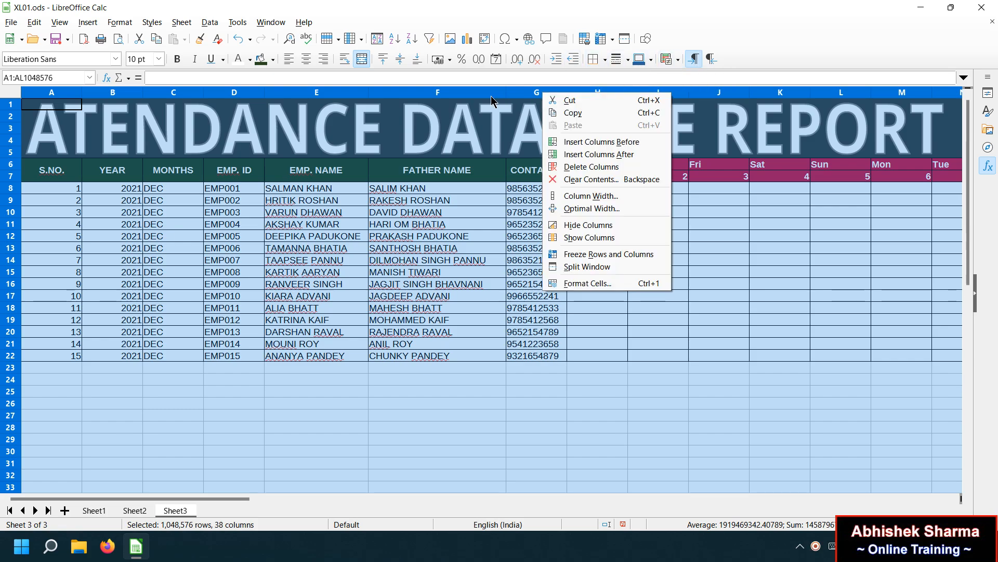
pyautogui.press('Escape')
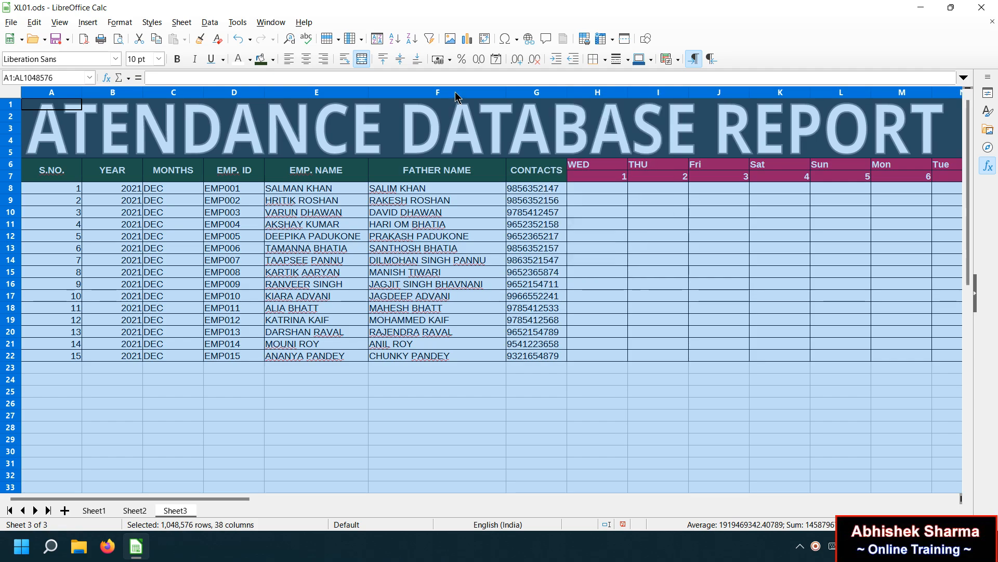
pyautogui.rightClick(456, 94)
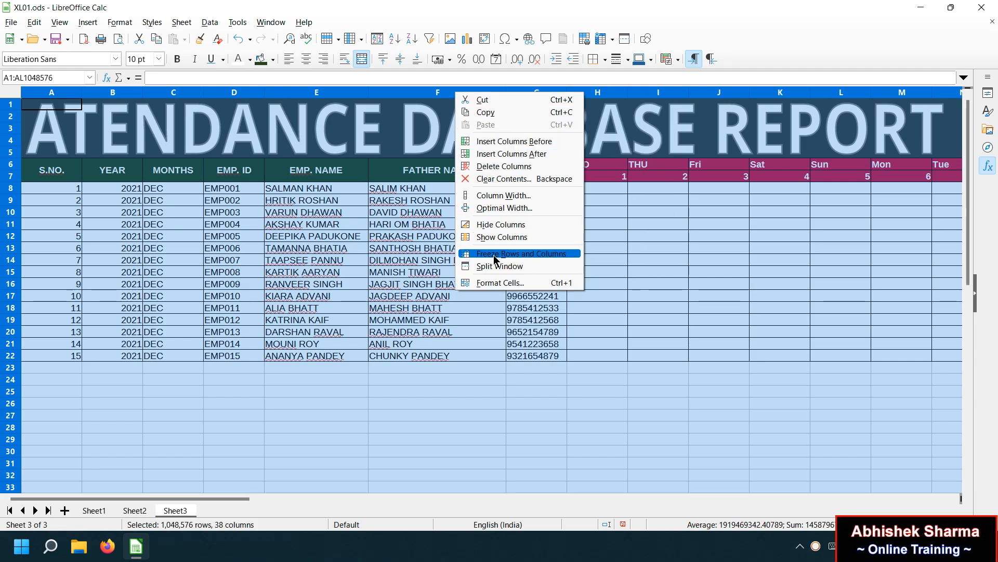
pyautogui.click(544, 207)
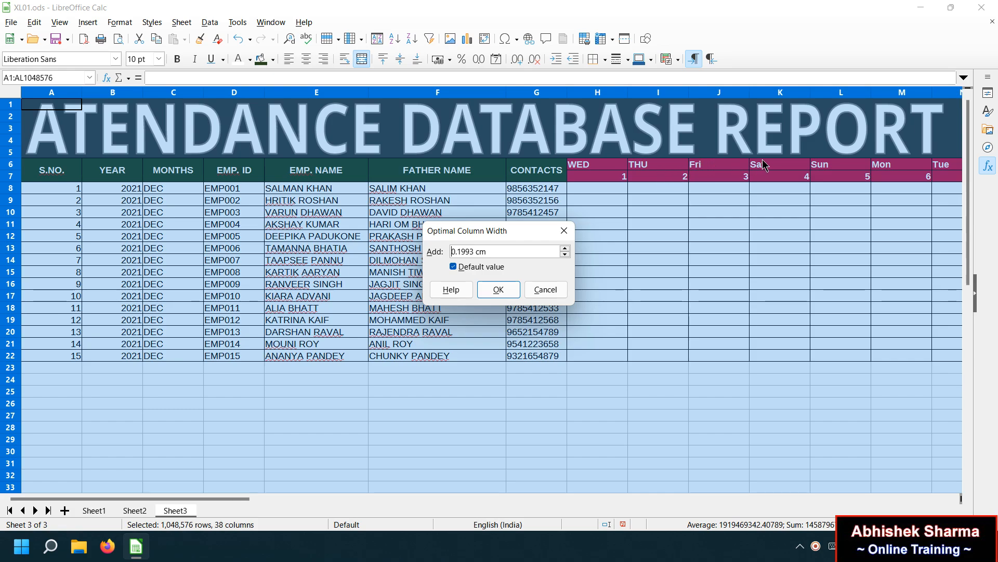
pyautogui.click(503, 291)
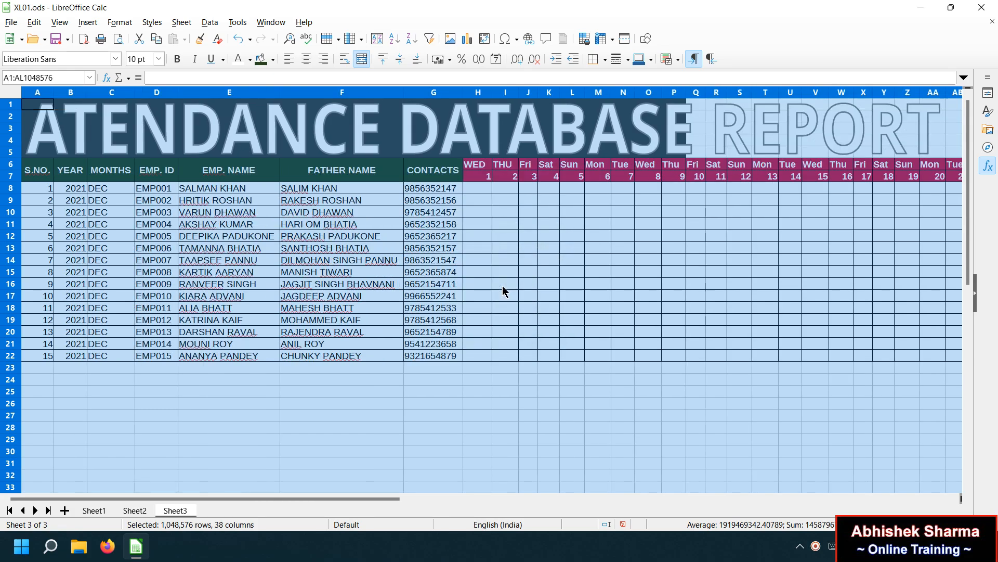
pyautogui.click(683, 214)
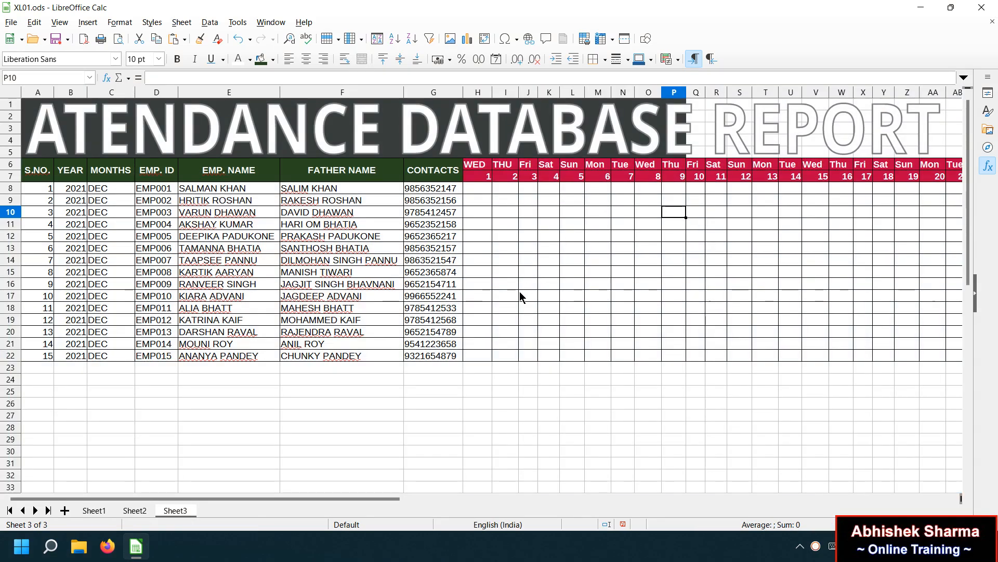
pyautogui.moveTo(394, 489); pyautogui.dragTo(480, 487)
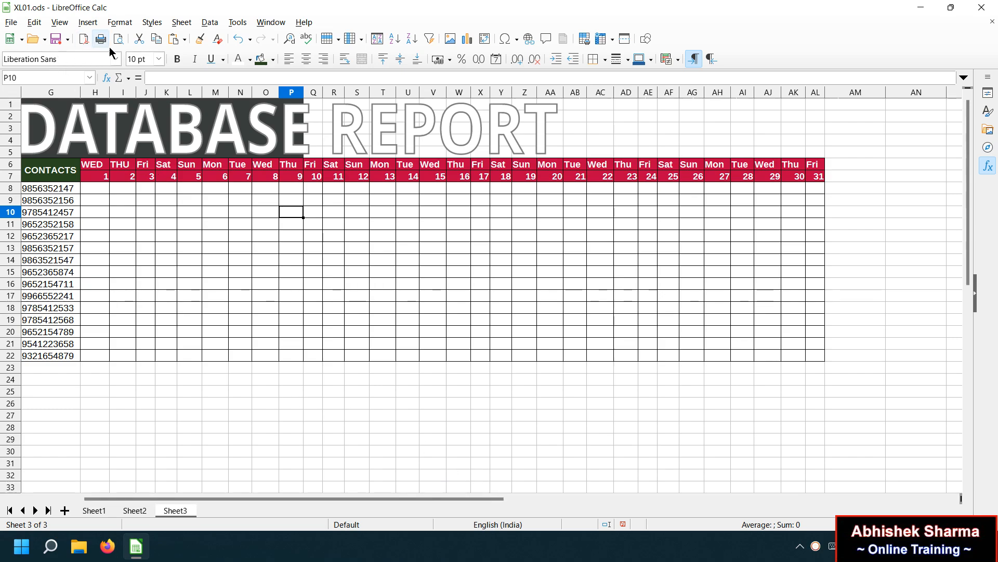
# Restore the optimal column widths across the whole sheet.
pyautogui.click(424, 237)
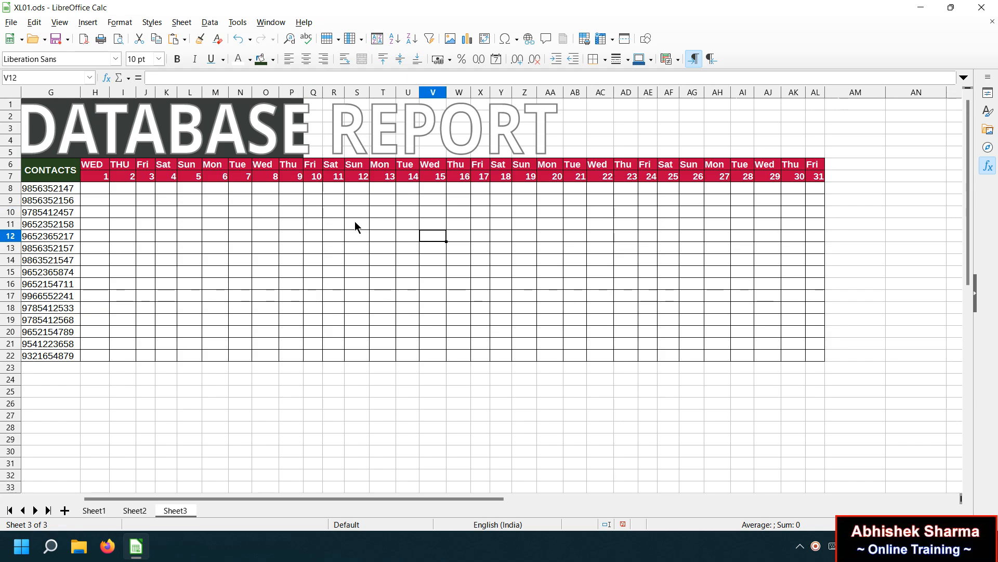
pyautogui.hotkey('ctrl', 'a')
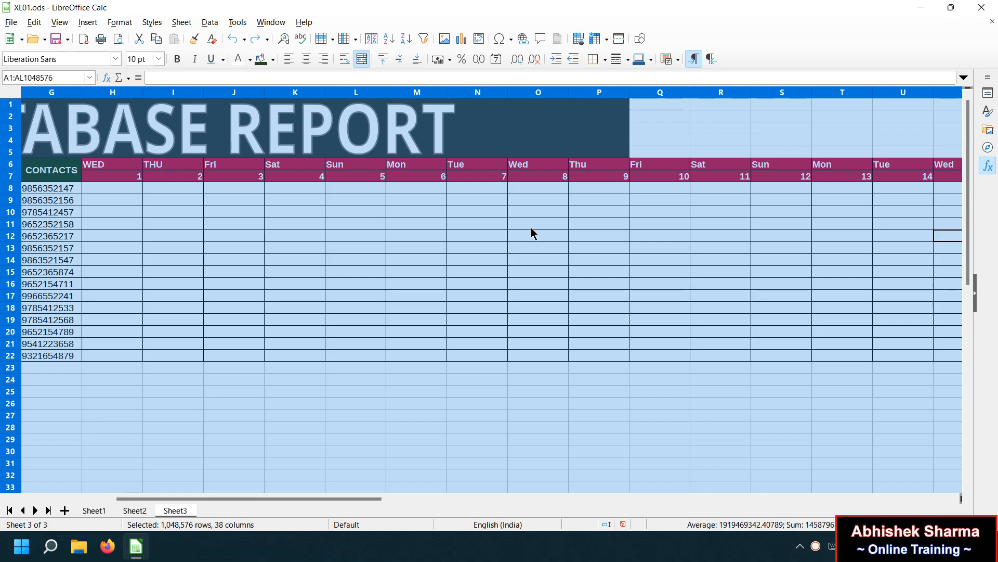
pyautogui.hotkey('ctrl', 'y')
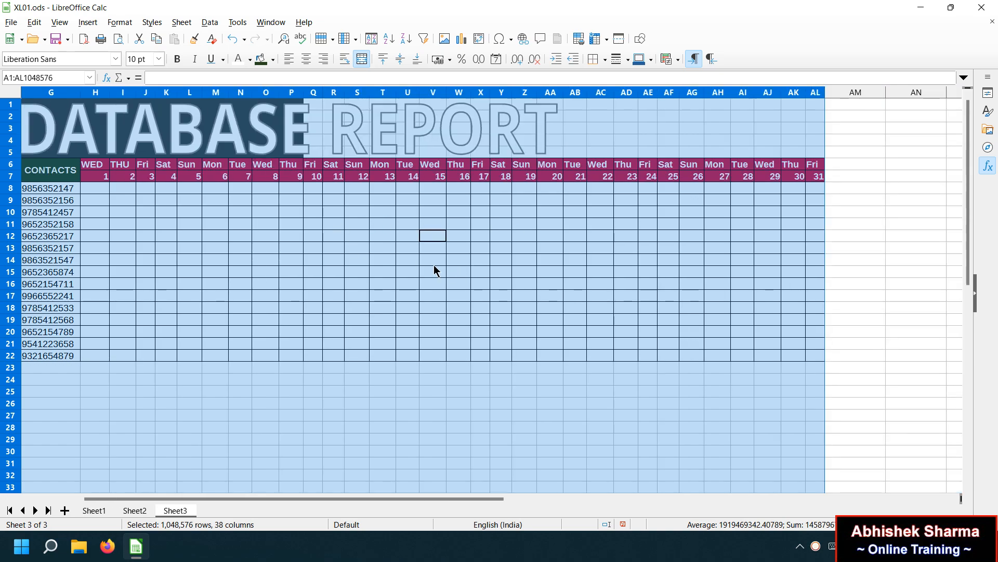
pyautogui.click(433, 261)
# Give the title banner range A1:AL5 a dark brown background.
pyautogui.moveTo(813, 152); pyautogui.dragTo(271, 92)
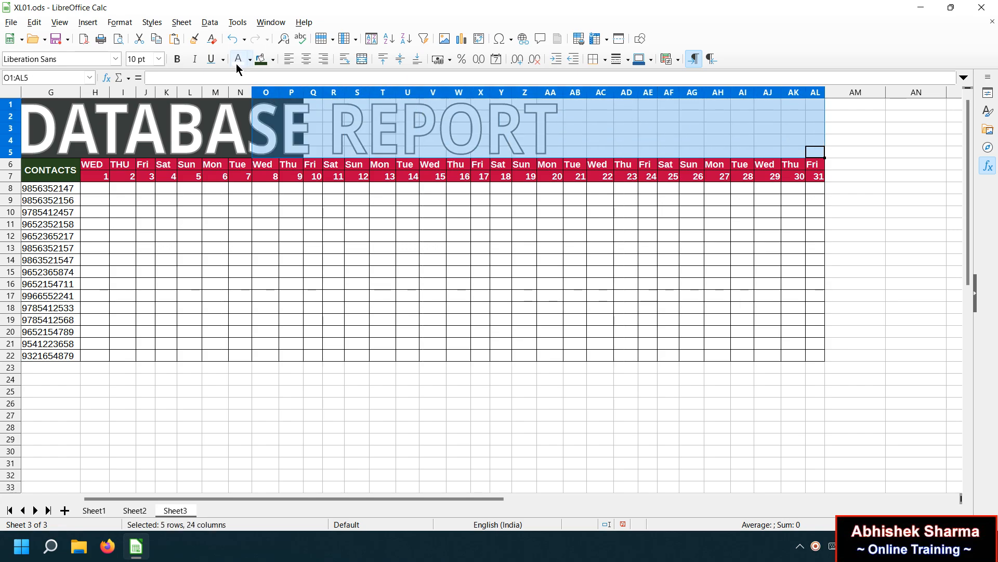
pyautogui.hotkey('ctrl', 'r')
pyautogui.click(263, 59)
pyautogui.click(273, 59)
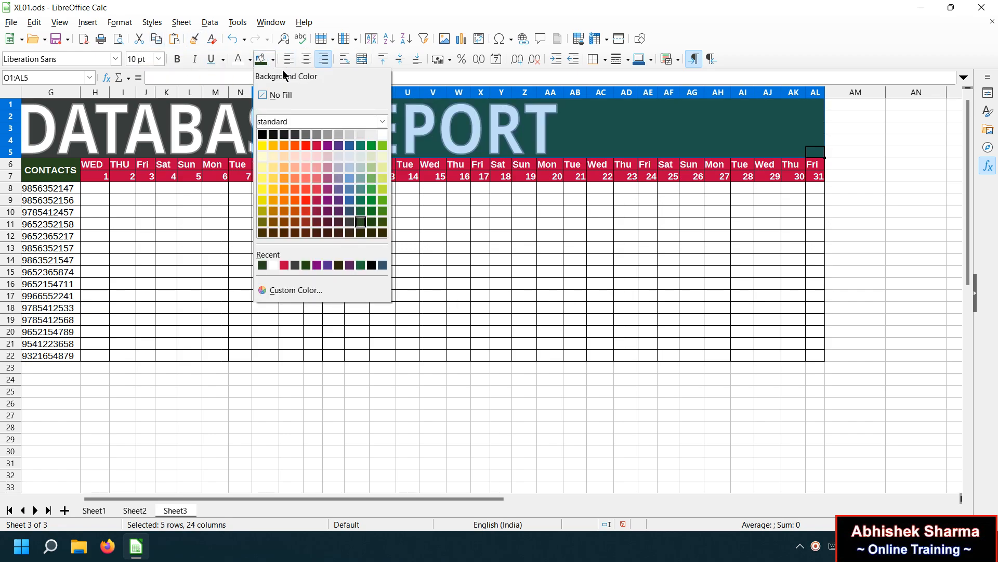
pyautogui.click(382, 234)
pyautogui.click(382, 234)
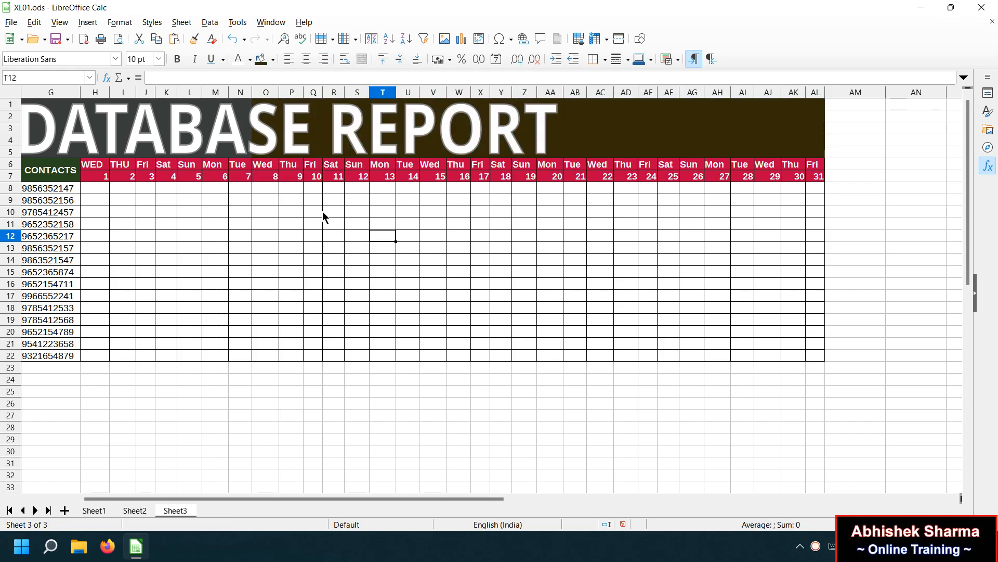
pyautogui.click(818, 153)
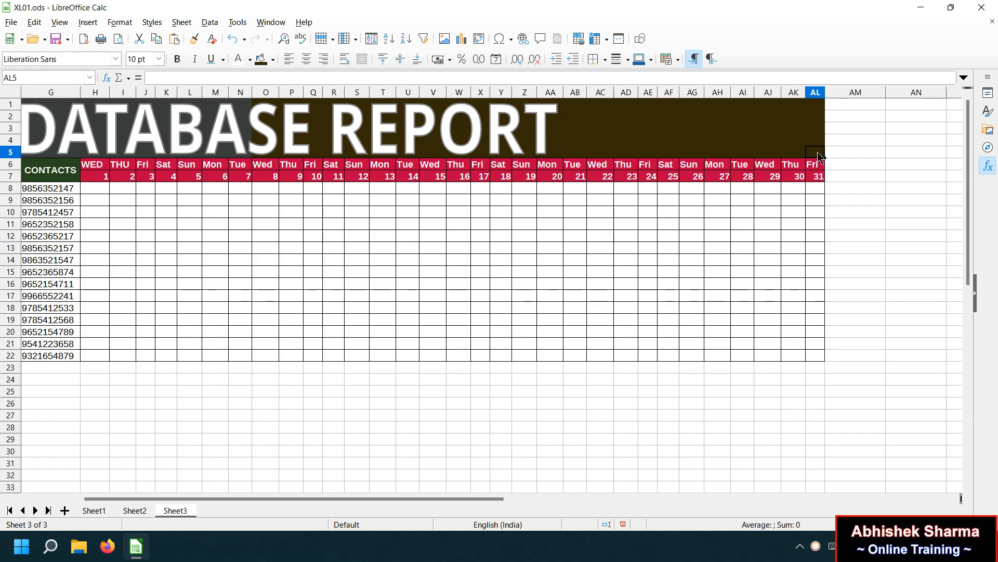
pyautogui.hotkey('ctrl', 'shift', 'Home')
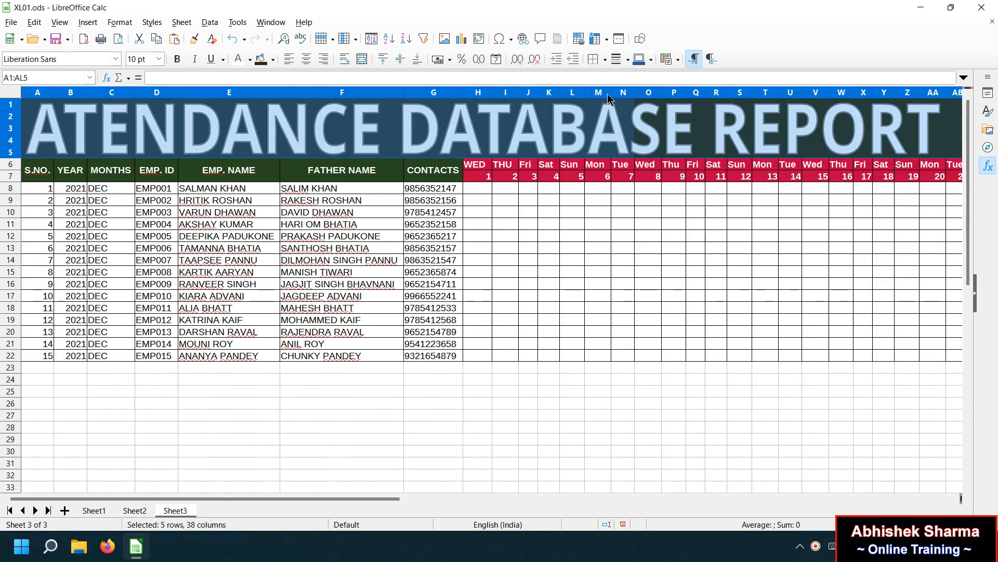
pyautogui.click(261, 59)
pyautogui.click(477, 200)
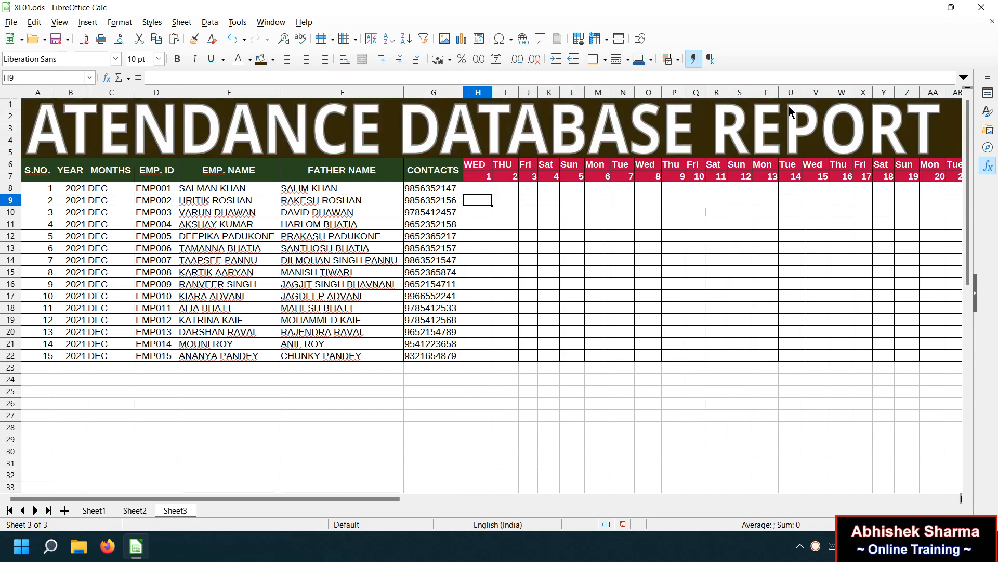
# Shorten the ATENDANCE DATABASE REPORT Fontwork title from its top, then scroll right past day 31.
pyautogui.click(426, 113)
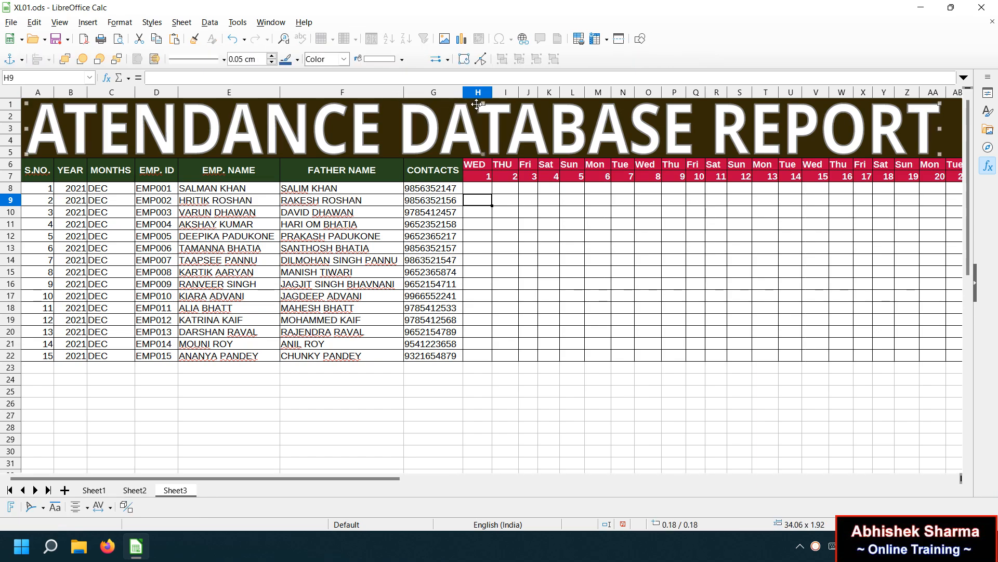
pyautogui.moveTo(482, 103); pyautogui.dragTo(477, 107)
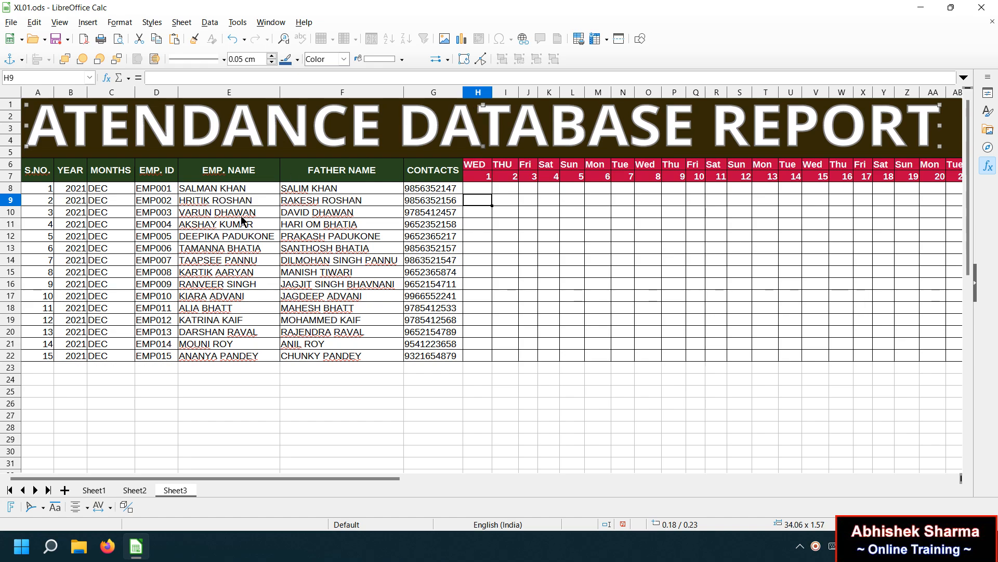
pyautogui.click(301, 225)
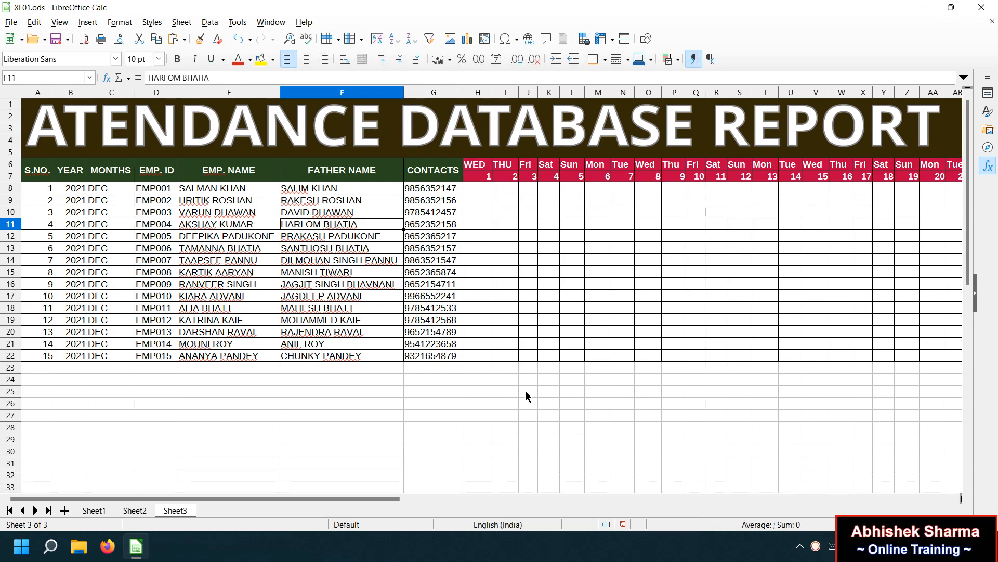
pyautogui.moveTo(387, 499); pyautogui.dragTo(598, 457)
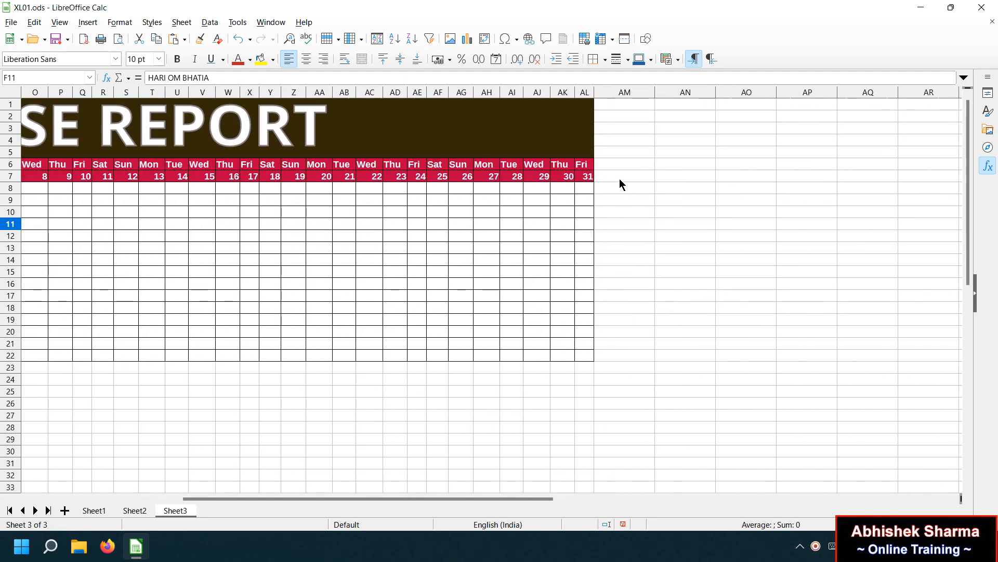
# Enter TOTAL / DAYS in AM6:AM7 and the headers PRESENT, ABSENT and LEAVE in AN6:AP6.
pyautogui.click(612, 165)
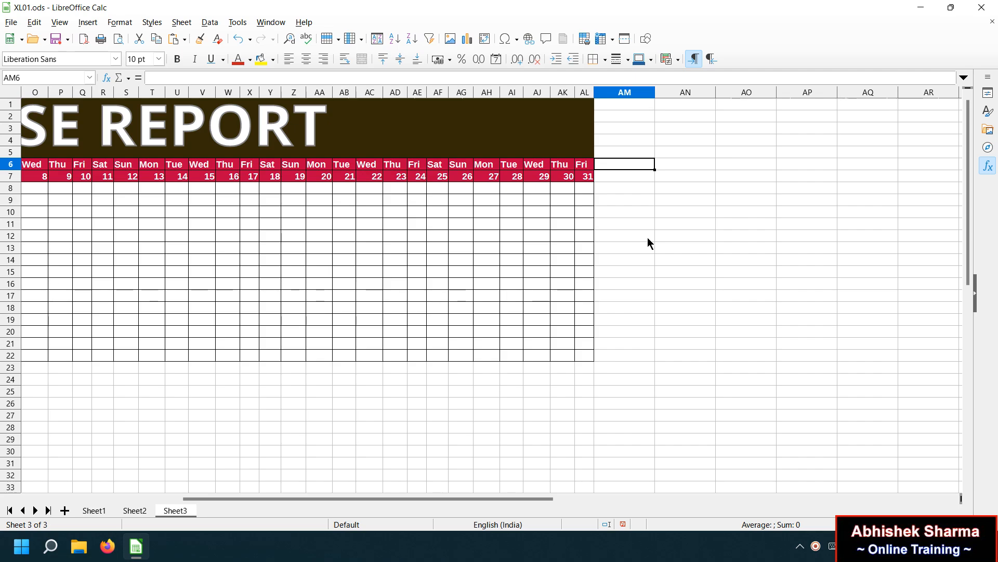
pyautogui.write('TOTAL')
pyautogui.press('Return')
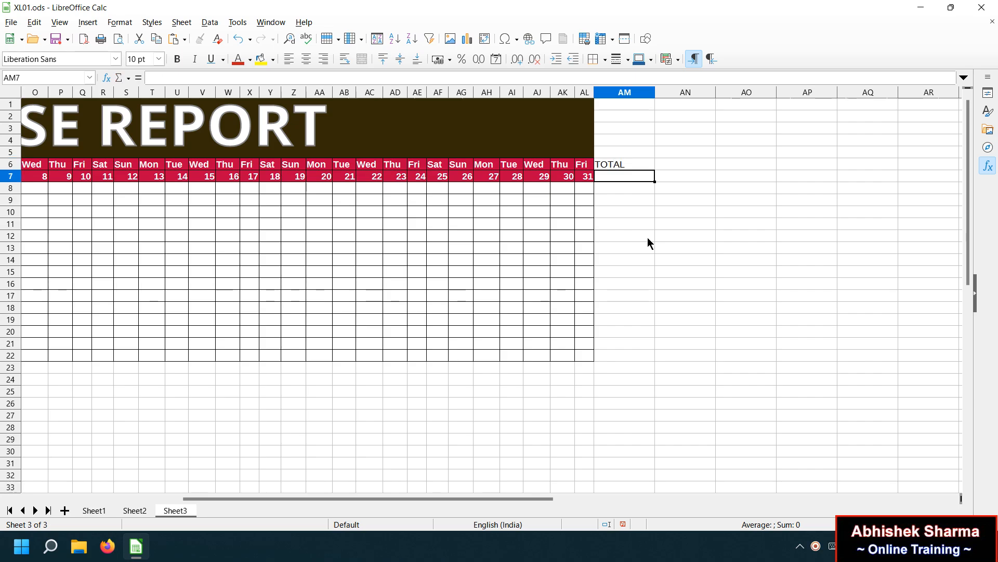
pyautogui.write('DAYS')
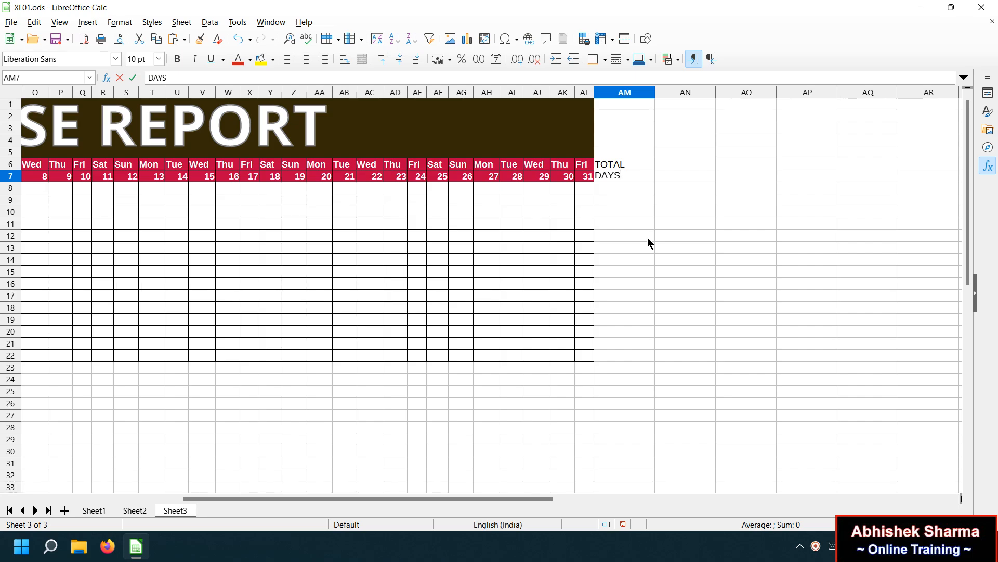
pyautogui.press('Tab')
pyautogui.press('Up')
pyautogui.write('PRESENT')
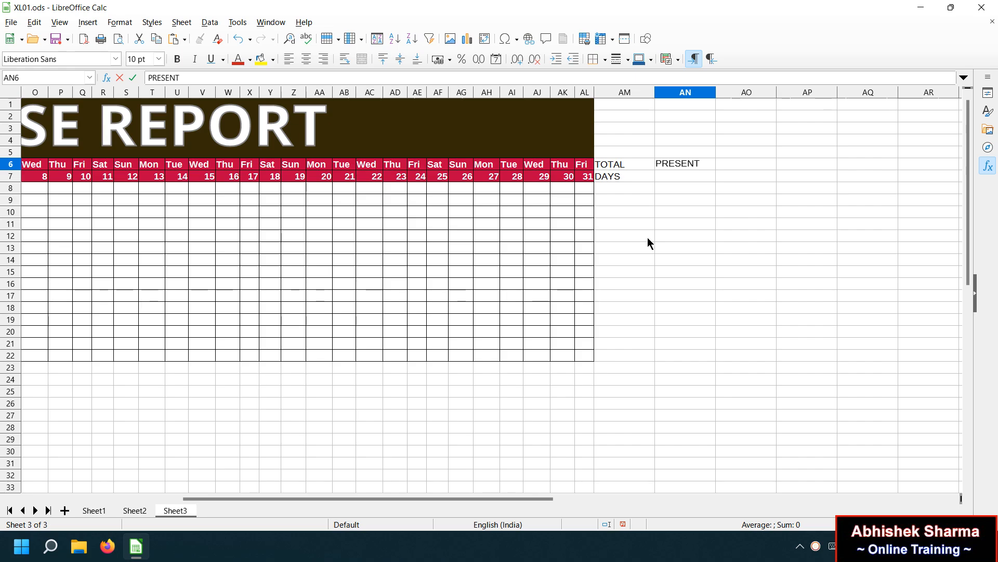
pyautogui.press('Tab')
pyautogui.write('ABSENY')
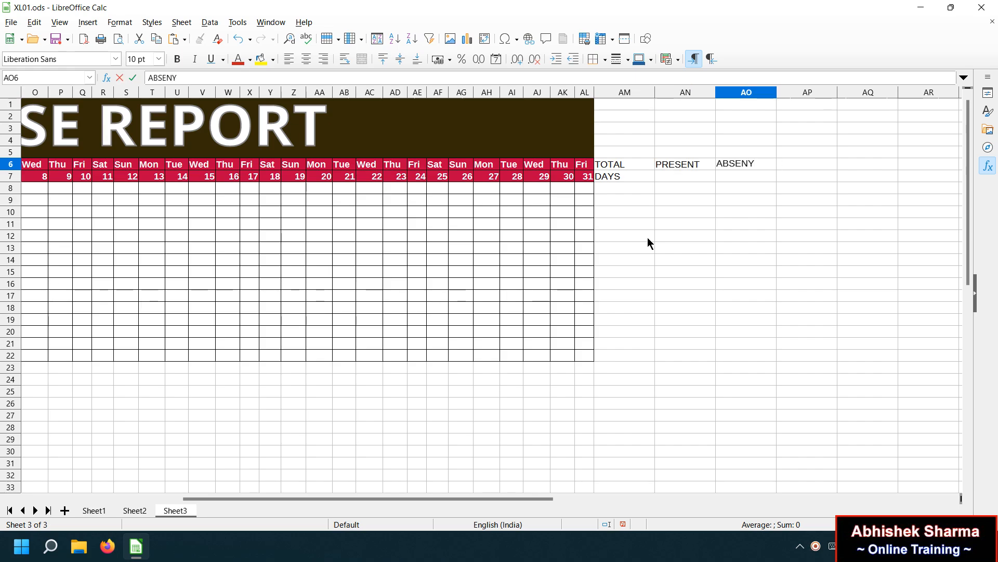
pyautogui.press('BackSpace')
pyautogui.write('T')
pyautogui.press('Tab')
pyautogui.write('LEAVE')
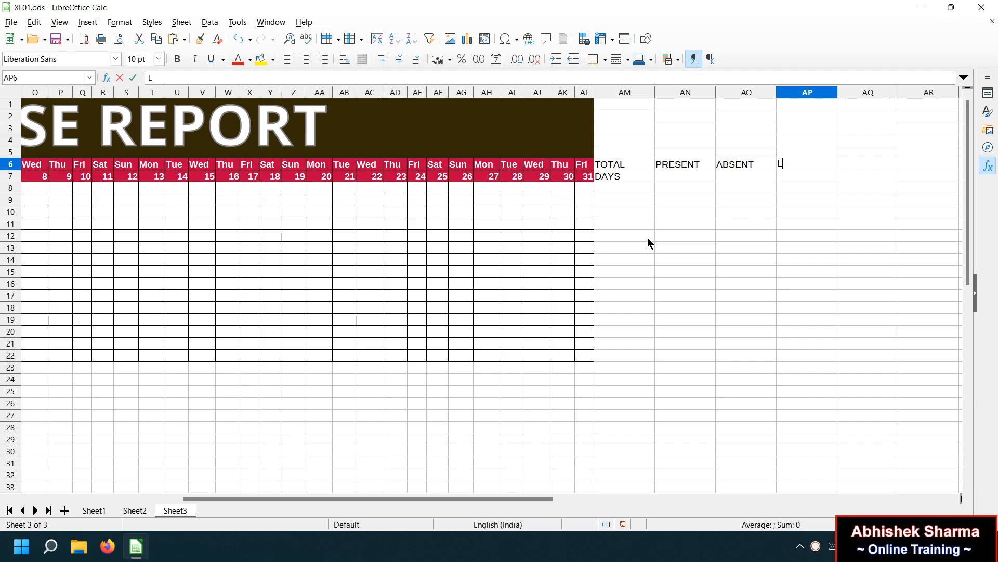
pyautogui.press('Return')
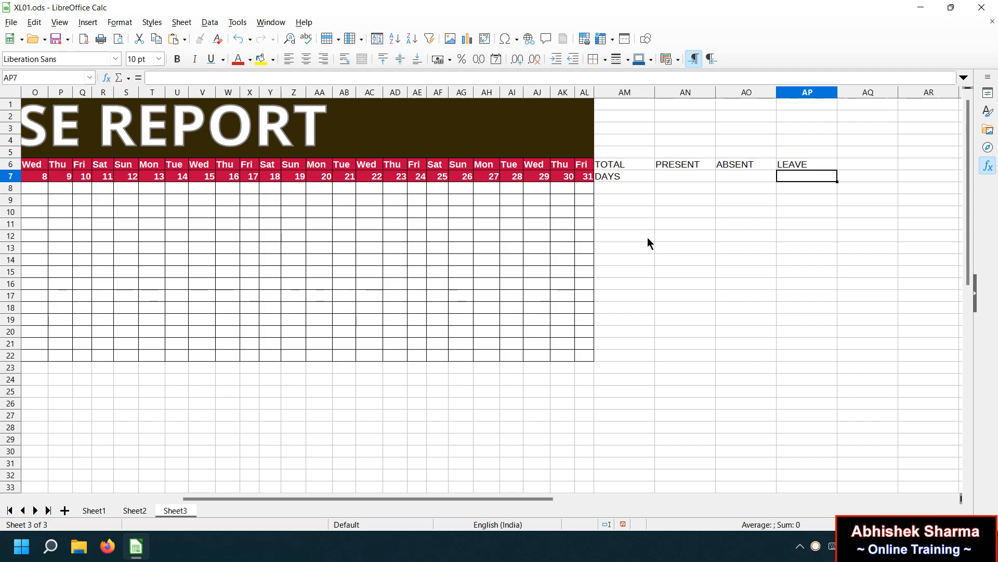
# Try right-aligning the DAYS header row, then undo the alignment.
pyautogui.hotkey('shift', 'Left')
pyautogui.hotkey('shift', 'Left')
pyautogui.hotkey('shift', 'Left')
pyautogui.hotkey('ctrl', 'r')
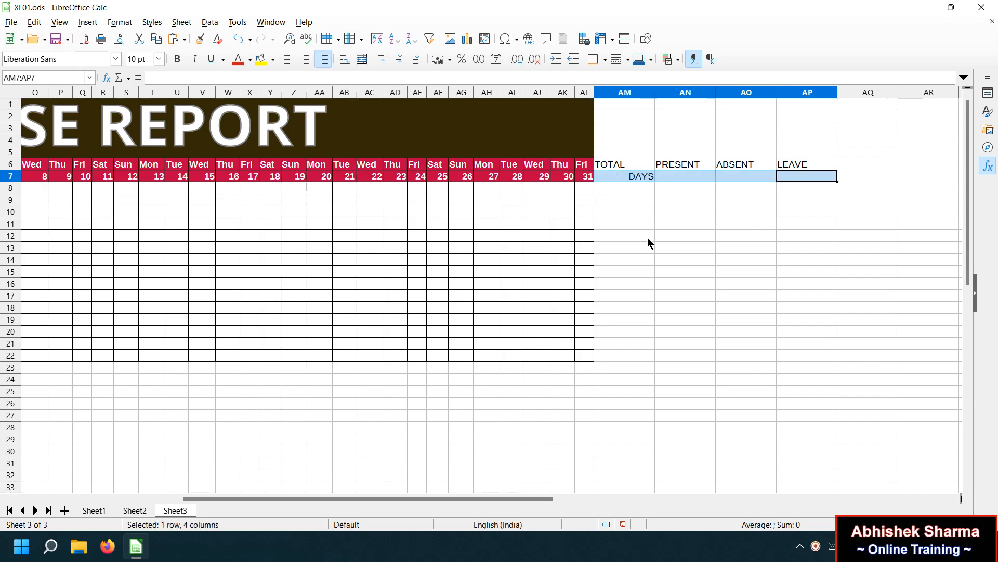
pyautogui.hotkey('ctrl', 'z')
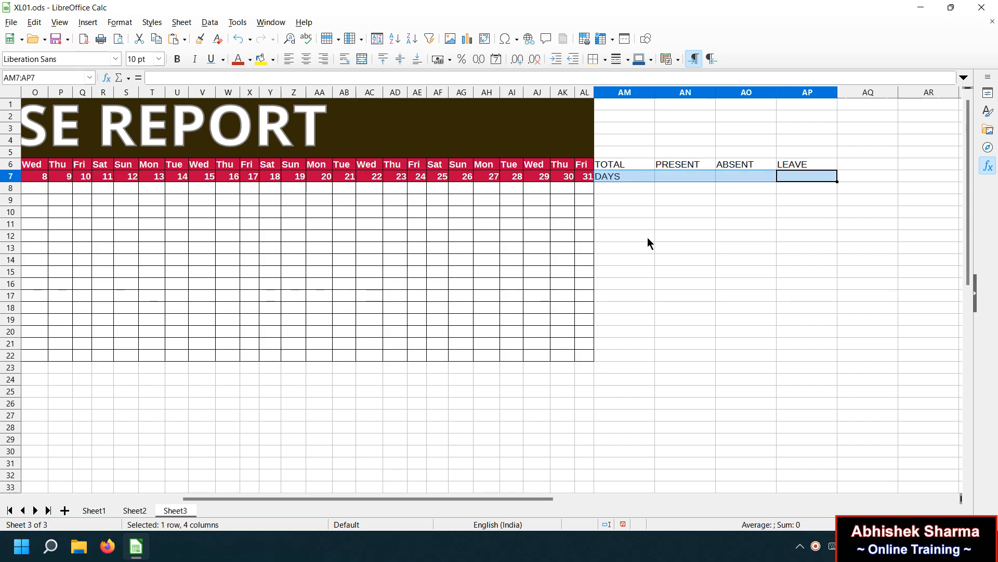
pyautogui.moveTo(633, 167); pyautogui.dragTo(790, 174)
pyautogui.hotkey('ctrl', 'r')
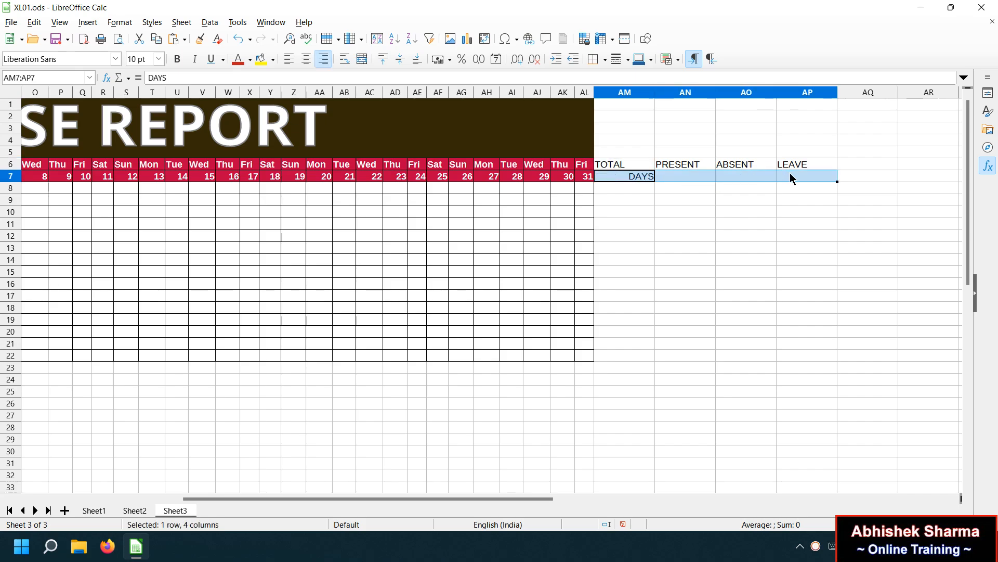
pyautogui.click(660, 189)
pyautogui.hotkey('ctrl', 'z')
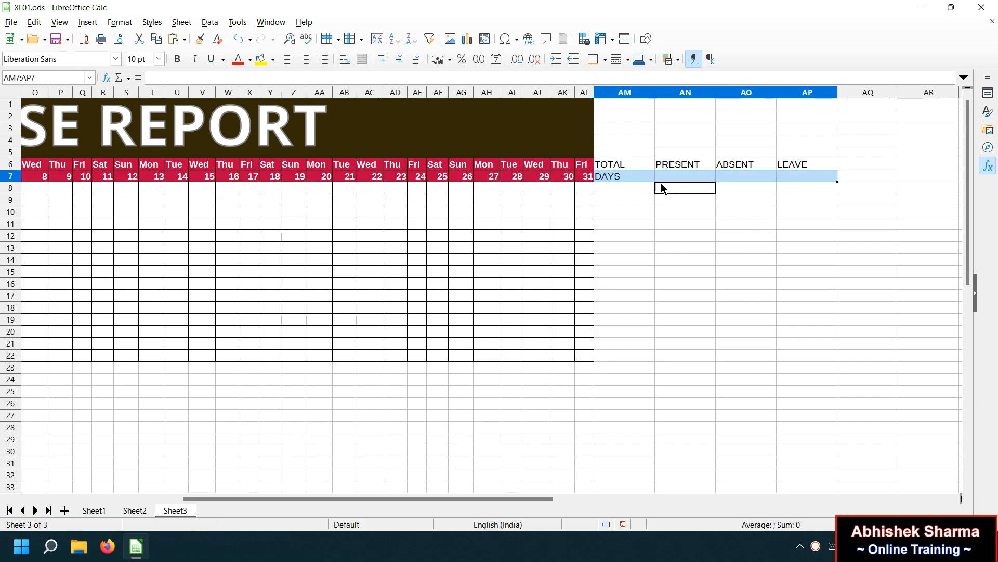
# Copy DAYS from AM7 into AN7:AP7 beneath PRESENT, ABSENT and LEAVE.
pyautogui.click(618, 178)
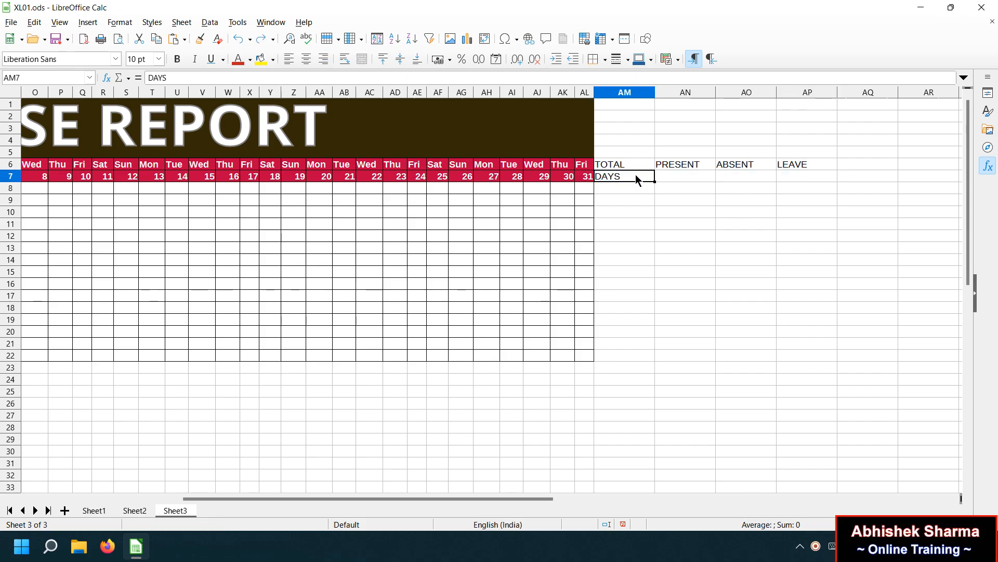
pyautogui.hotkey('ctrl', 'c')
pyautogui.moveTo(674, 174); pyautogui.dragTo(798, 173)
pyautogui.hotkey('ctrl', 'v')
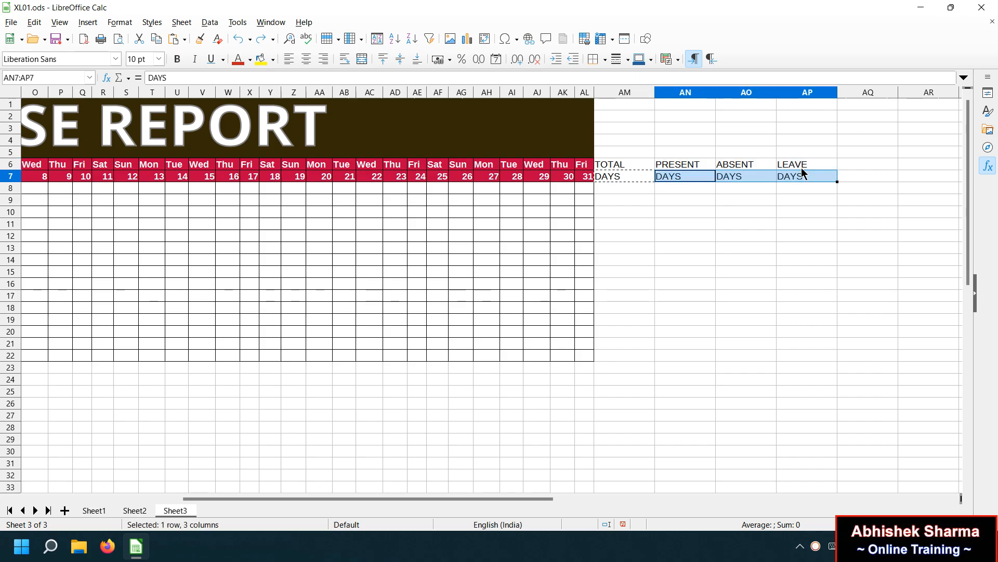
pyautogui.click(707, 219)
pyautogui.click(613, 167)
pyautogui.moveTo(613, 167); pyautogui.dragTo(807, 178)
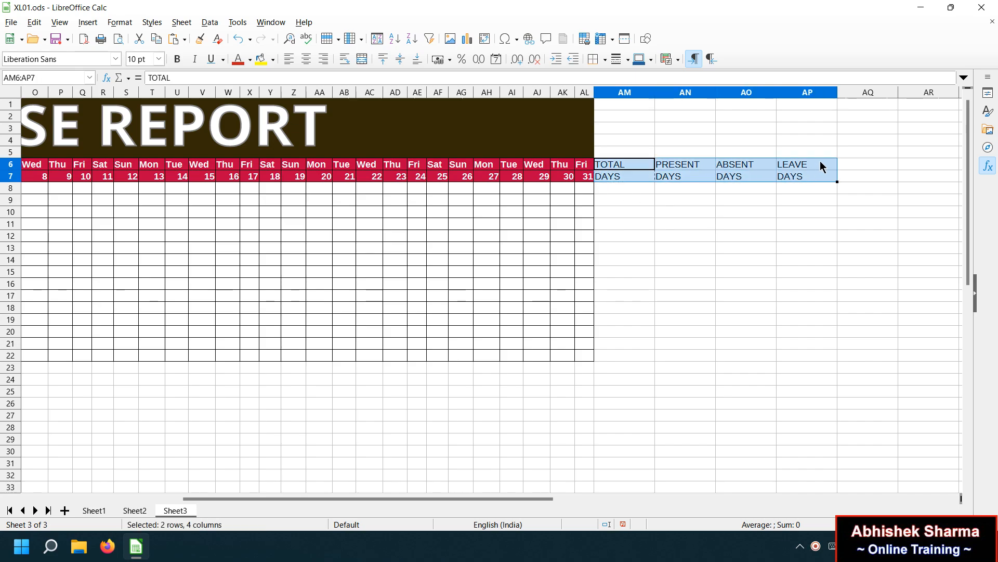
# Add WORKING in AQ6 with DAYS copied below it in AQ7.
pyautogui.click(846, 163)
pyautogui.write('W')
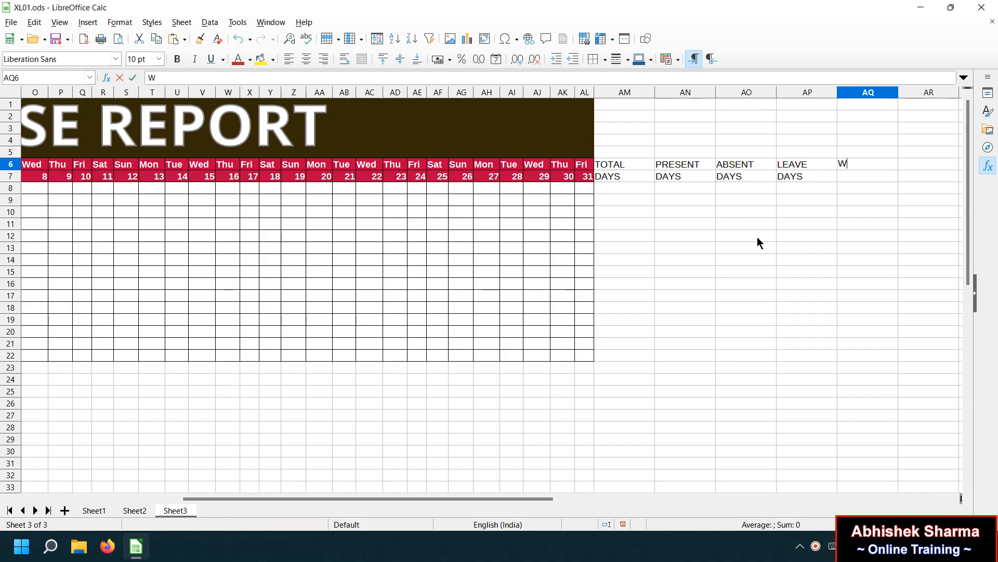
pyautogui.write('ORKING')
pyautogui.press('Return')
pyautogui.press('Left')
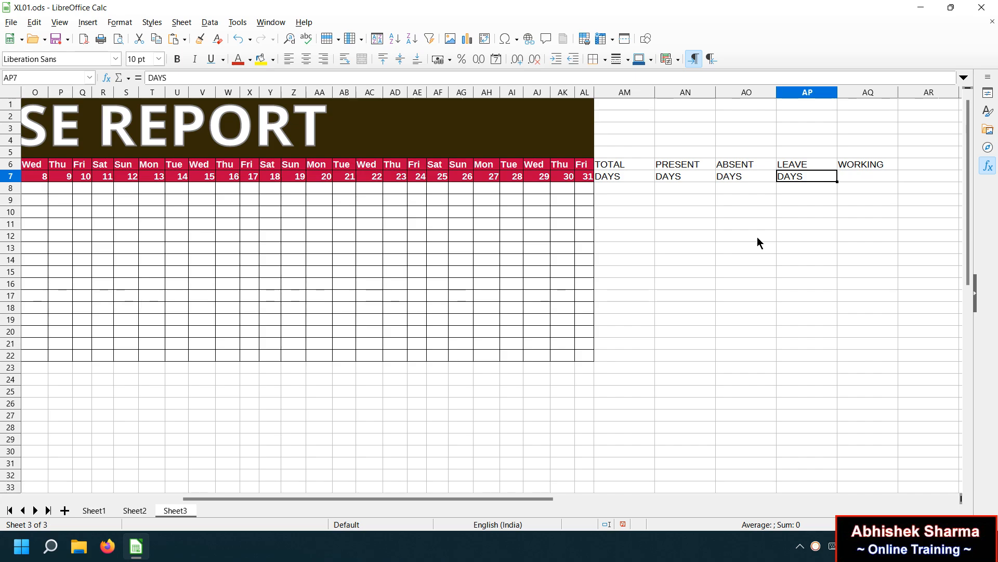
pyautogui.hotkey('ctrl', 'c')
pyautogui.press('Right')
pyautogui.hotkey('ctrl', 'v')
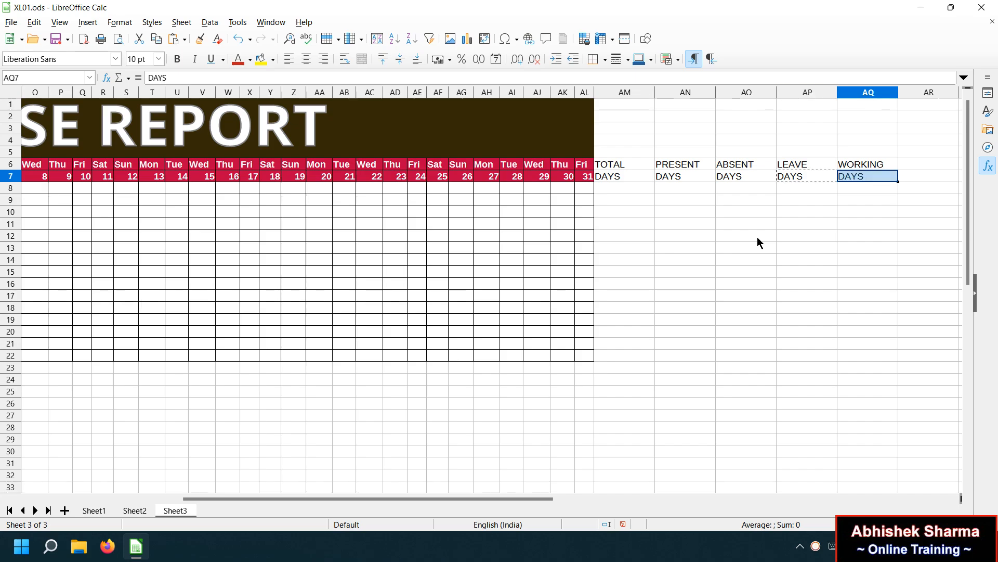
pyautogui.moveTo(632, 163); pyautogui.dragTo(861, 178)
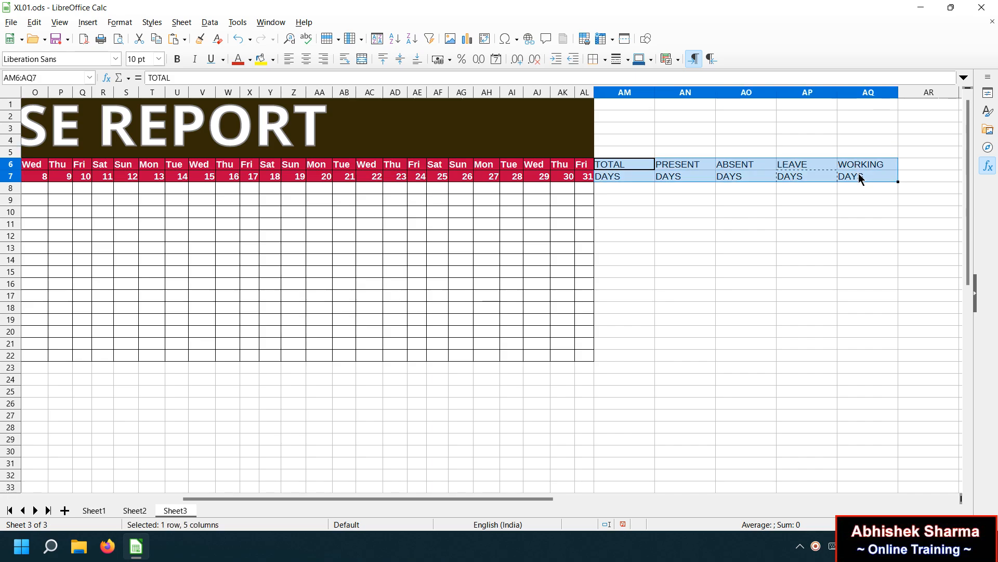
# Give the AM6:AQ7 headings a Dark Purple 2 fill with bold white text.
pyautogui.click(273, 60)
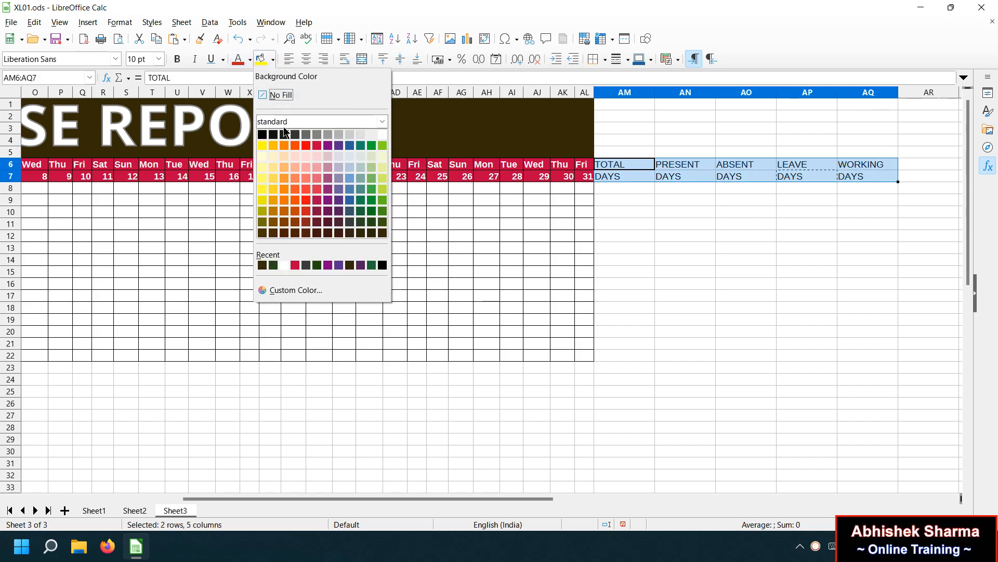
pyautogui.click(330, 210)
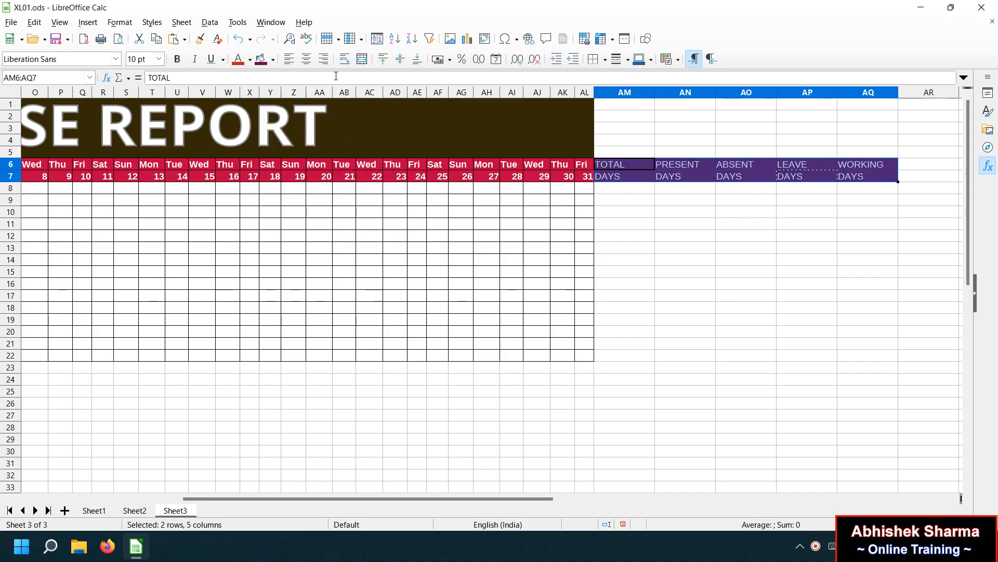
pyautogui.click(273, 59)
pyautogui.click(252, 58)
pyautogui.click(252, 58)
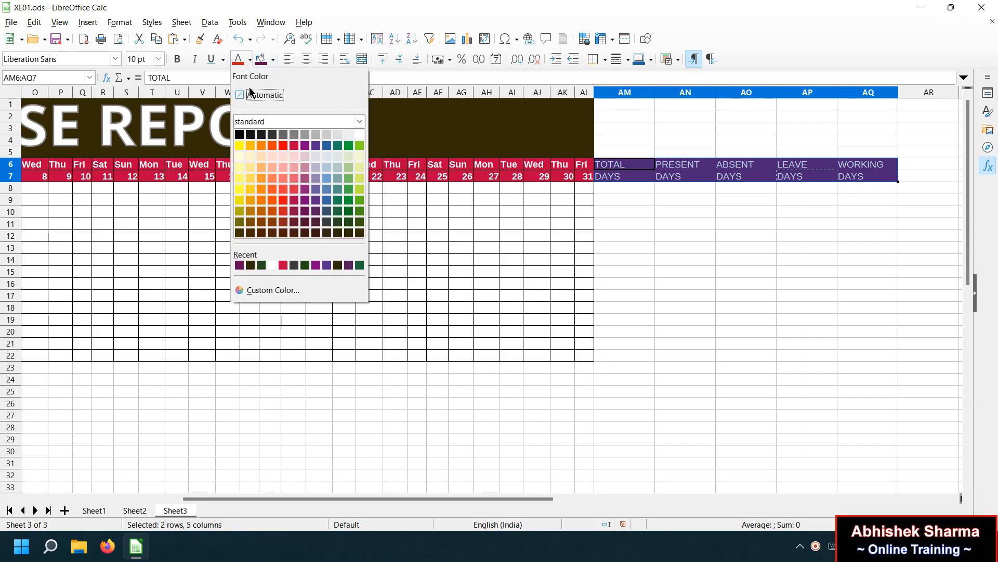
pyautogui.click(359, 134)
pyautogui.click(182, 58)
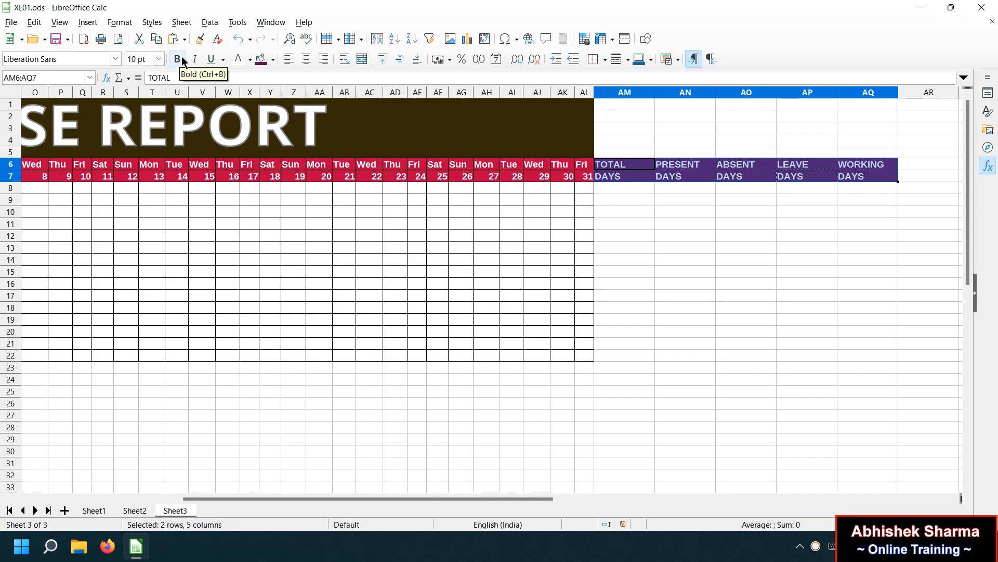
# Extend the selection down to row 22 and apply the All Borders preset.
pyautogui.hotkey('shift', 'Down')
pyautogui.hotkey('shift', 'Down')
pyautogui.hotkey('shift', 'Down')
pyautogui.hotkey('shift', 'Down')
pyautogui.hotkey('shift', 'Down')
pyautogui.hotkey('shift', 'Down')
pyautogui.hotkey('shift', 'Down')
pyautogui.hotkey('shift', 'Down')
pyautogui.hotkey('shift', 'Down')
pyautogui.hotkey('shift', 'Down')
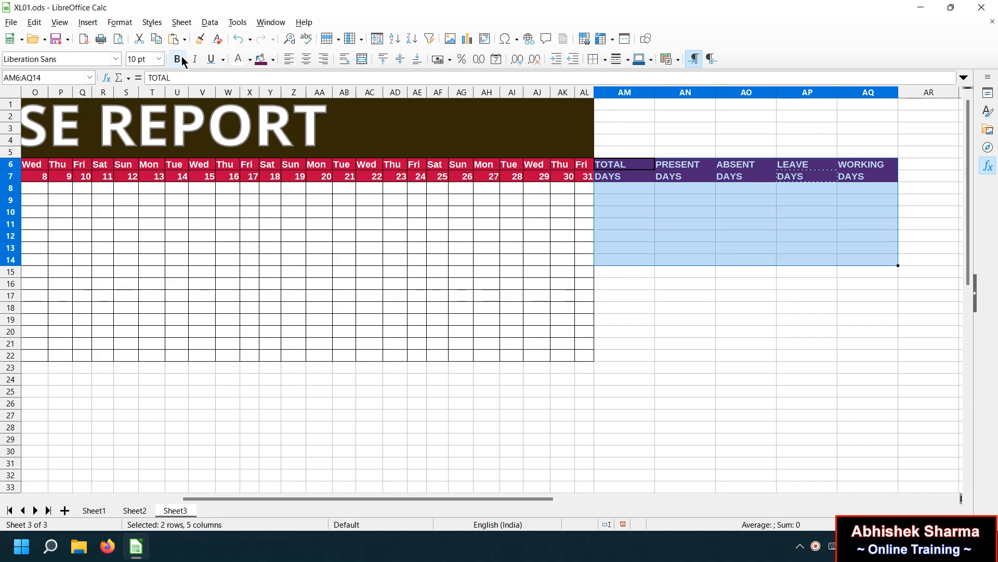
pyautogui.hotkey('shift', 'Down')
pyautogui.hotkey('shift', 'Down')
pyautogui.hotkey('shift', 'Down')
pyautogui.hotkey('shift', 'Down')
pyautogui.hotkey('shift', 'Down')
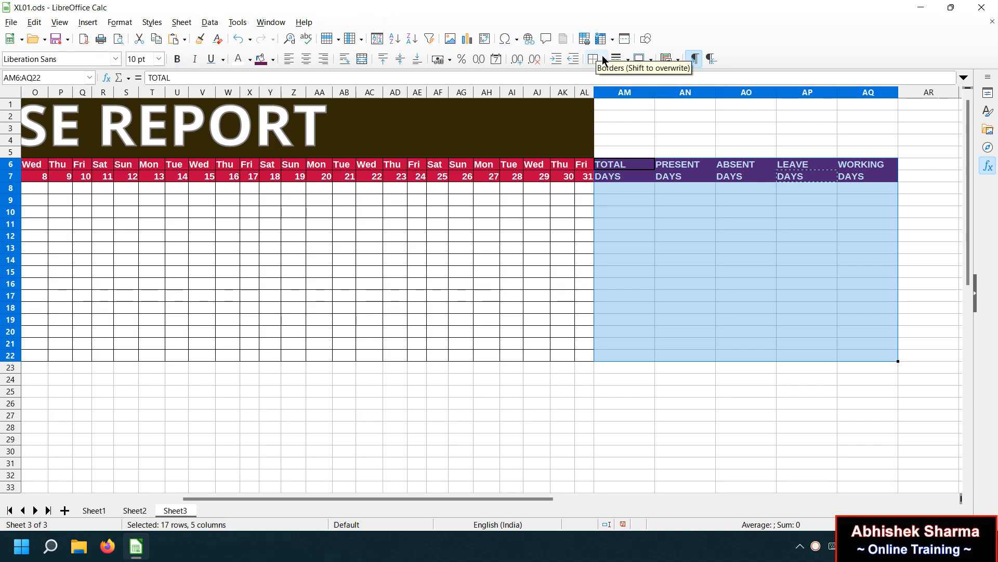
pyautogui.click(602, 57)
pyautogui.click(636, 120)
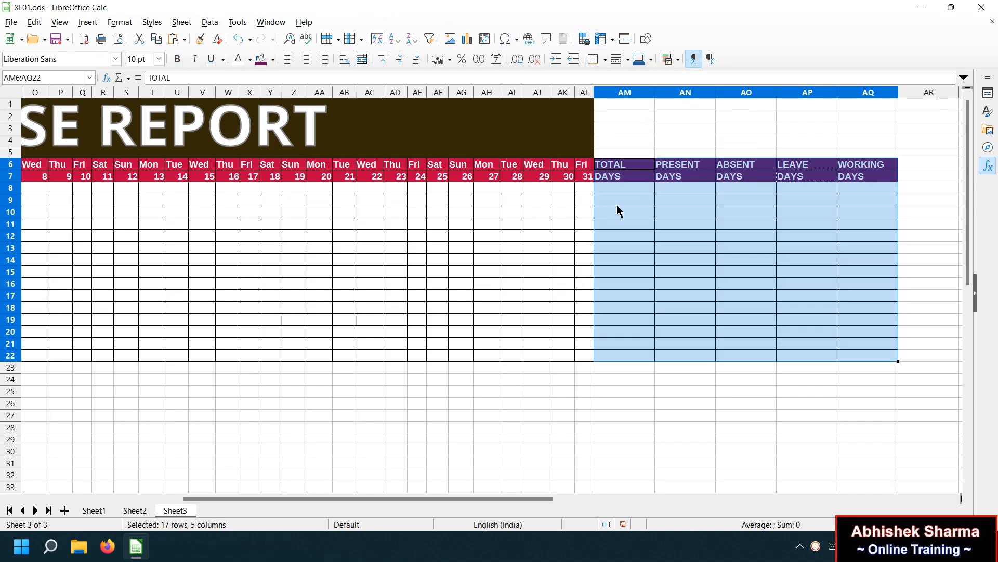
# Enter 31 in AM8 and fill it down through AM22.
pyautogui.click(621, 187)
pyautogui.write('31')
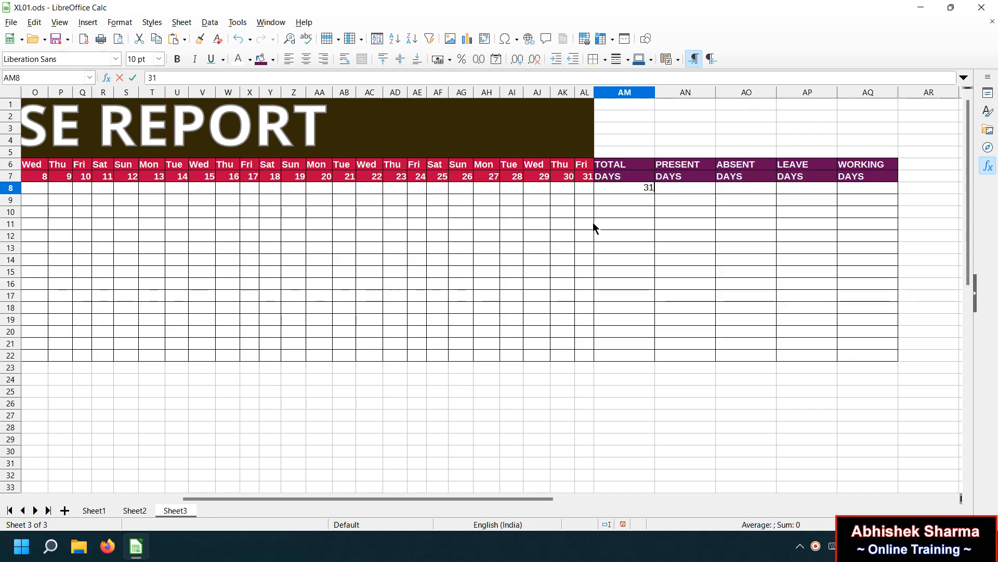
pyautogui.press('Return')
pyautogui.press('Up')
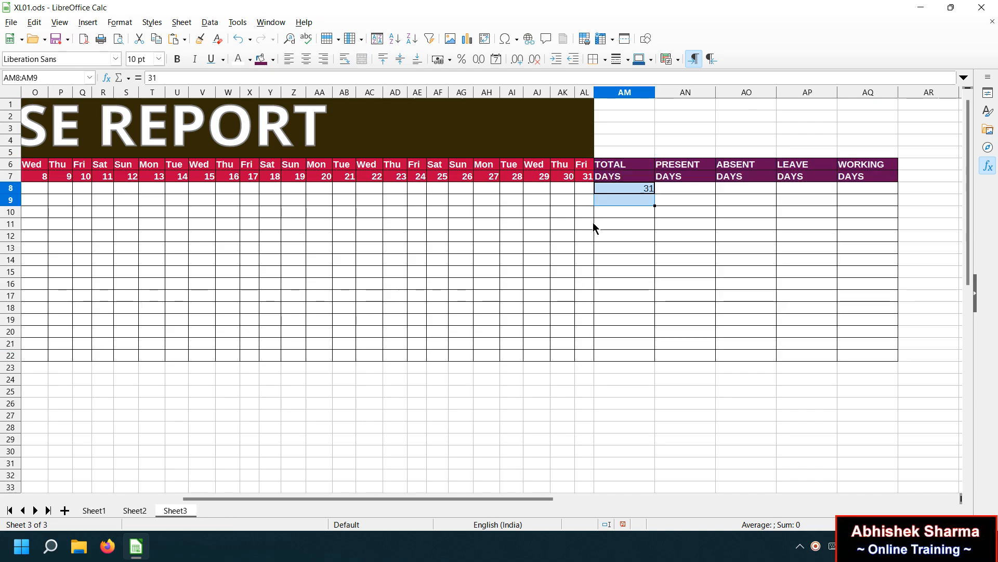
pyautogui.hotkey('shift', 'Down')
pyautogui.hotkey('shift', 'Down')
pyautogui.hotkey('shift', 'Down')
pyautogui.hotkey('shift', 'Down')
pyautogui.hotkey('shift', 'Down')
pyautogui.hotkey('shift', 'Down')
pyautogui.hotkey('shift', 'Down')
pyautogui.hotkey('shift', 'Down')
pyautogui.hotkey('shift', 'Down')
pyautogui.hotkey('shift', 'Down')
pyautogui.hotkey('shift', 'Down')
pyautogui.hotkey('shift', 'Down')
pyautogui.hotkey('shift', 'Down')
pyautogui.hotkey('shift', 'Down')
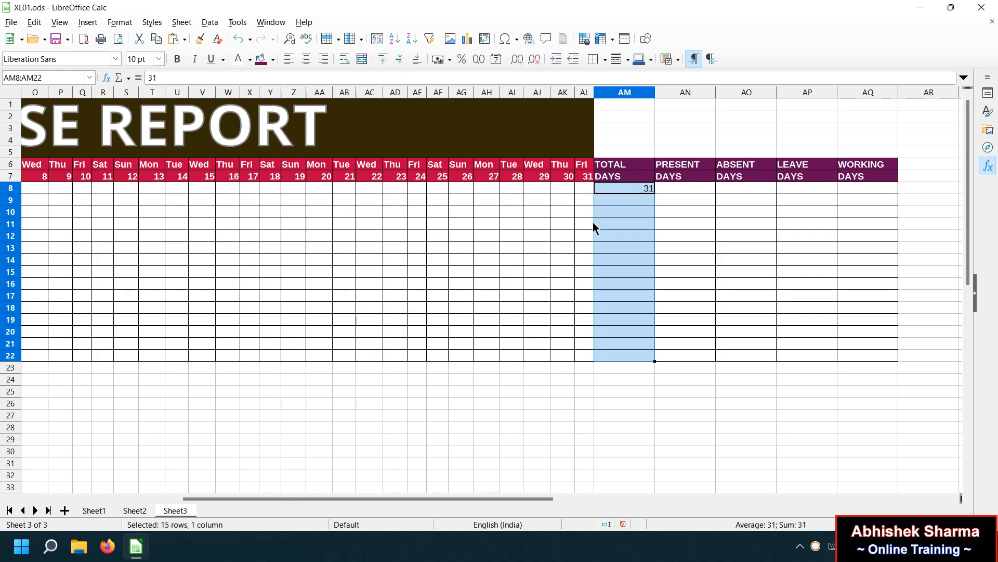
pyautogui.hotkey('ctrl', 'd')
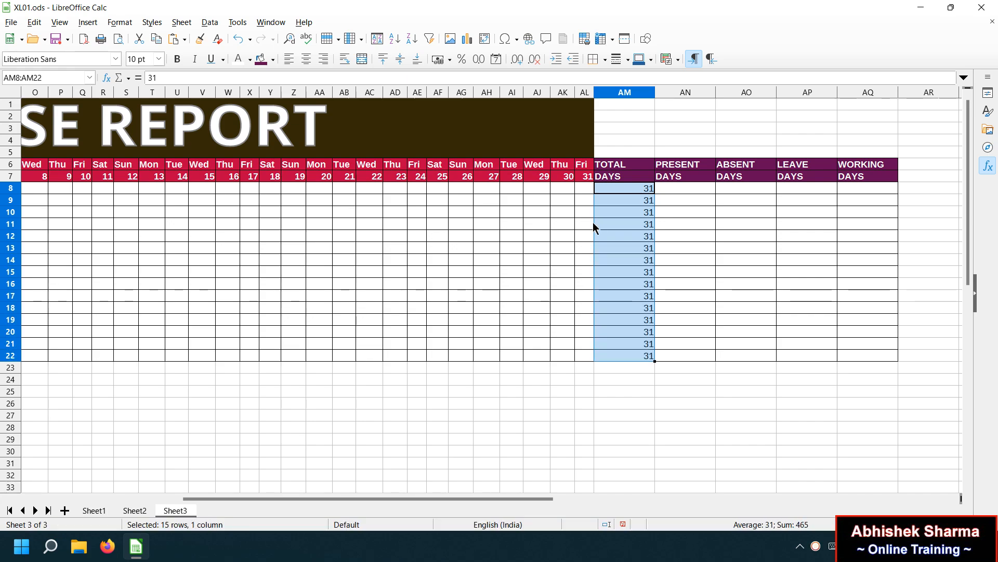
# Begin a COUNTIF formula in AN8, then cancel the unfinished entry.
pyautogui.click(669, 184)
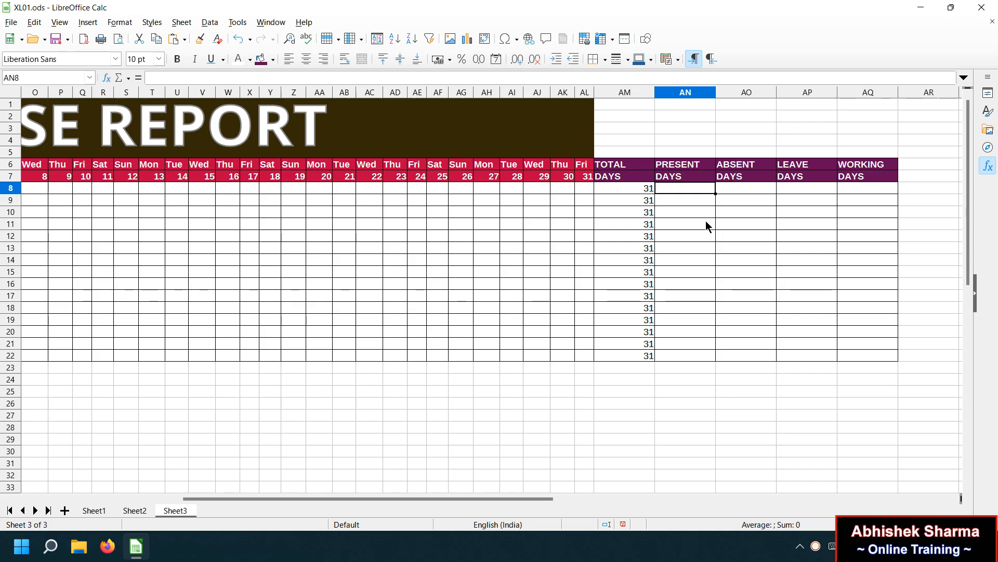
pyautogui.write('=')
pyautogui.write('OUNTI')
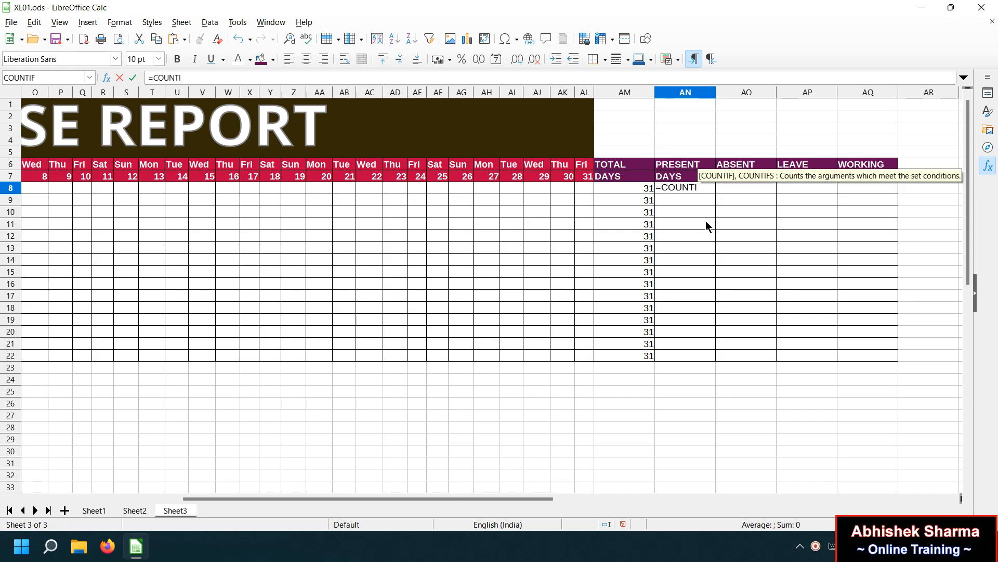
pyautogui.press('Escape')
pyautogui.press('Escape')
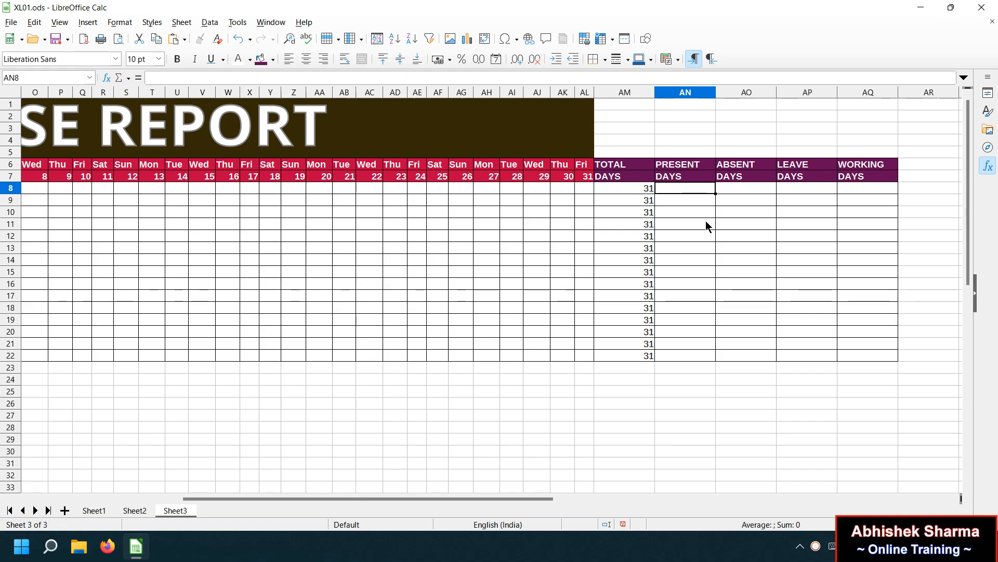
# Zoom in on the sheet and start typing =COUNTIF( in AN8.
pyautogui.click(958, 525)
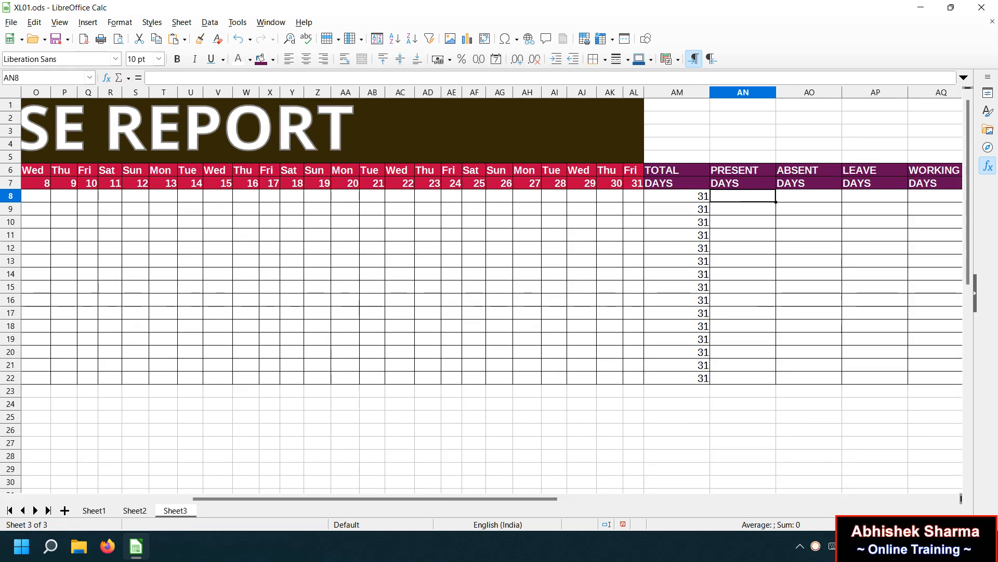
pyautogui.click(957, 524)
pyautogui.moveTo(467, 500); pyautogui.dragTo(686, 498)
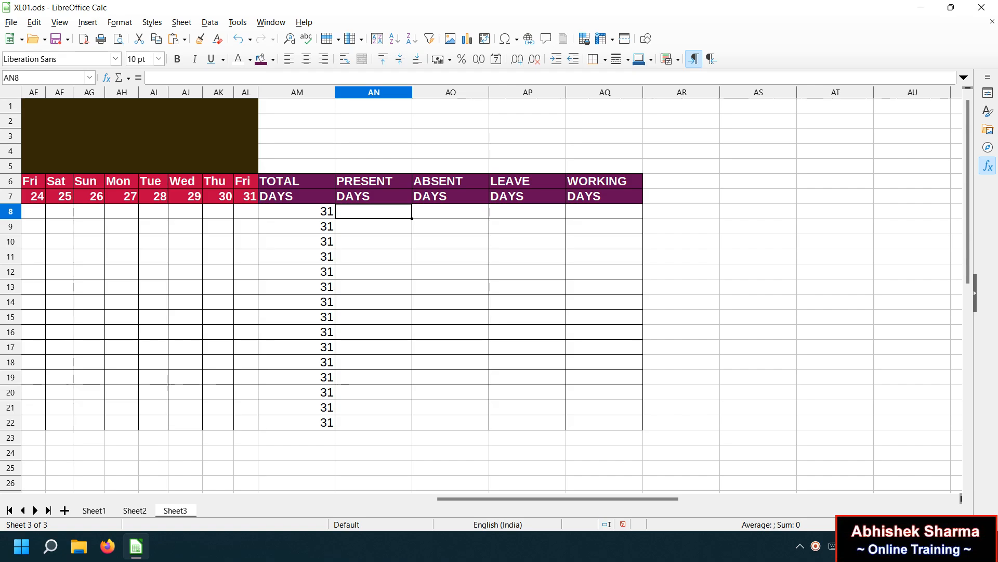
pyautogui.scroll(3, 481, 289)
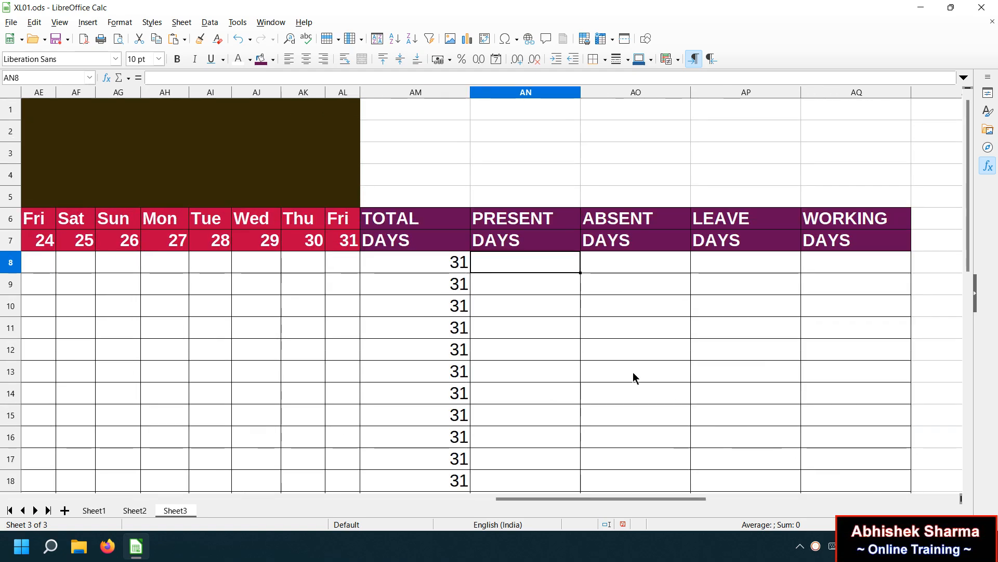
pyautogui.moveTo(969, 251); pyautogui.dragTo(974, 297)
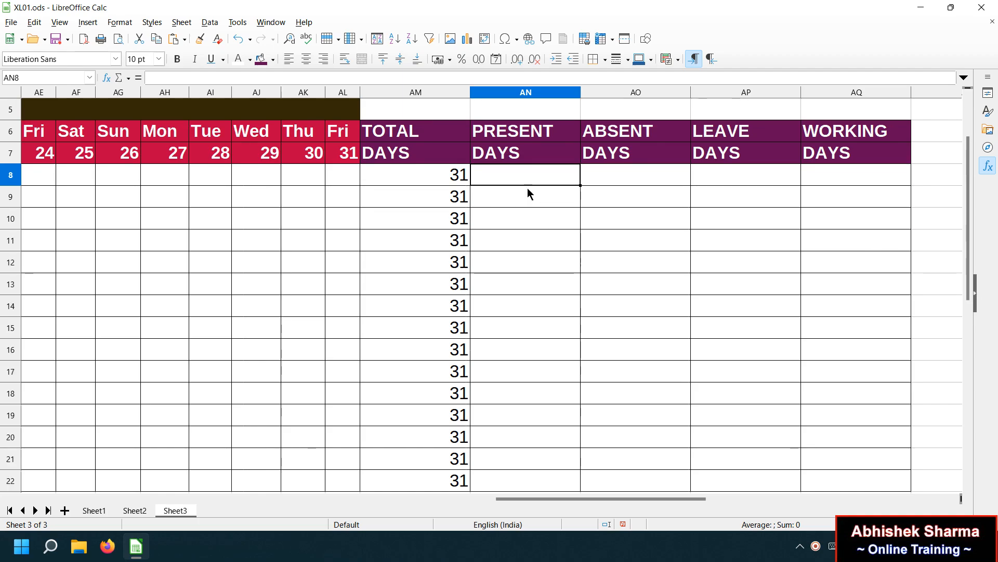
pyautogui.write('=')
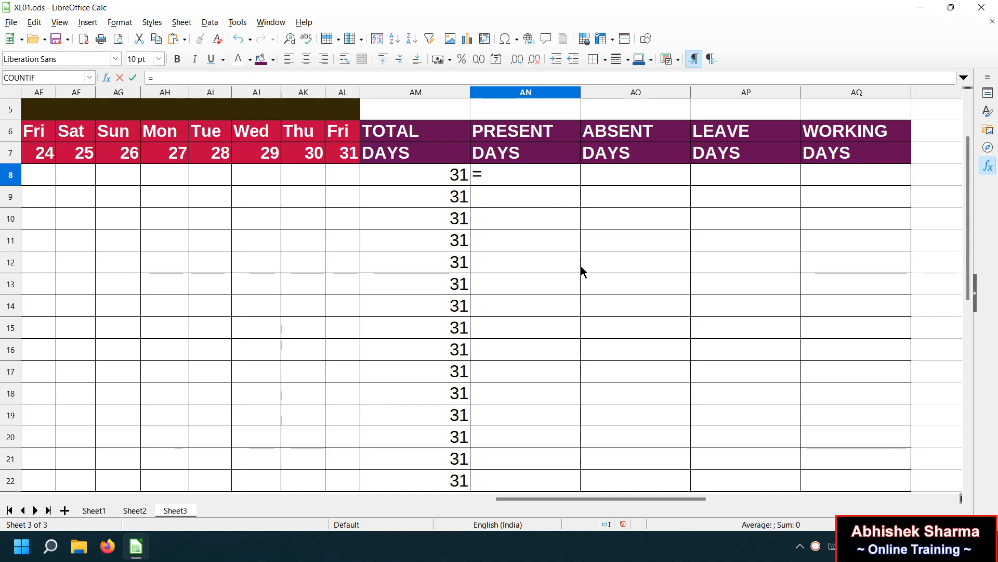
pyautogui.write('COUNTID')
pyautogui.press('BackSpace')
pyautogui.write('F')
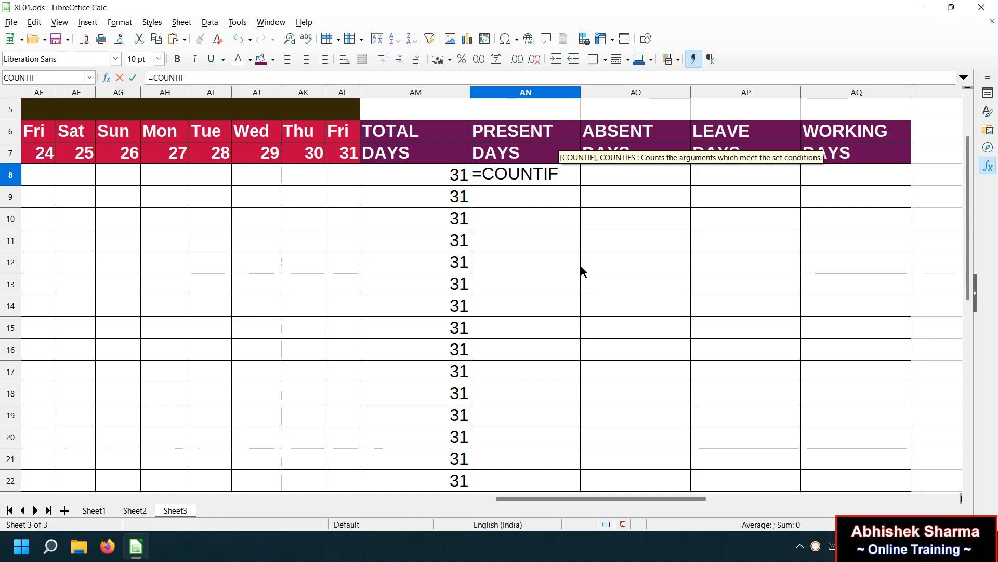
pyautogui.write('(')
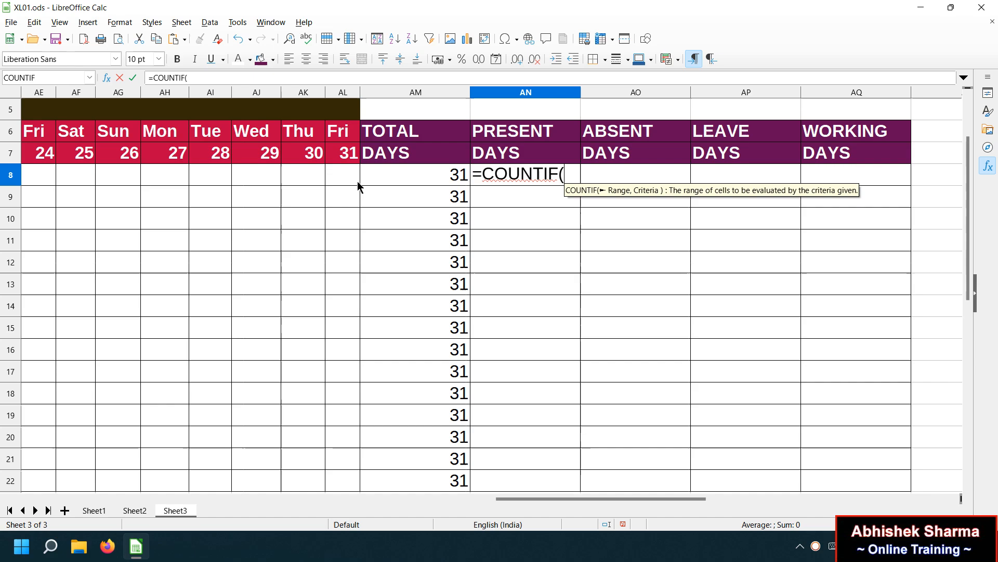
# Complete AN8 as =COUNTIF(H8:AL8,"P") and return to check the formula.
pyautogui.click(341, 174)
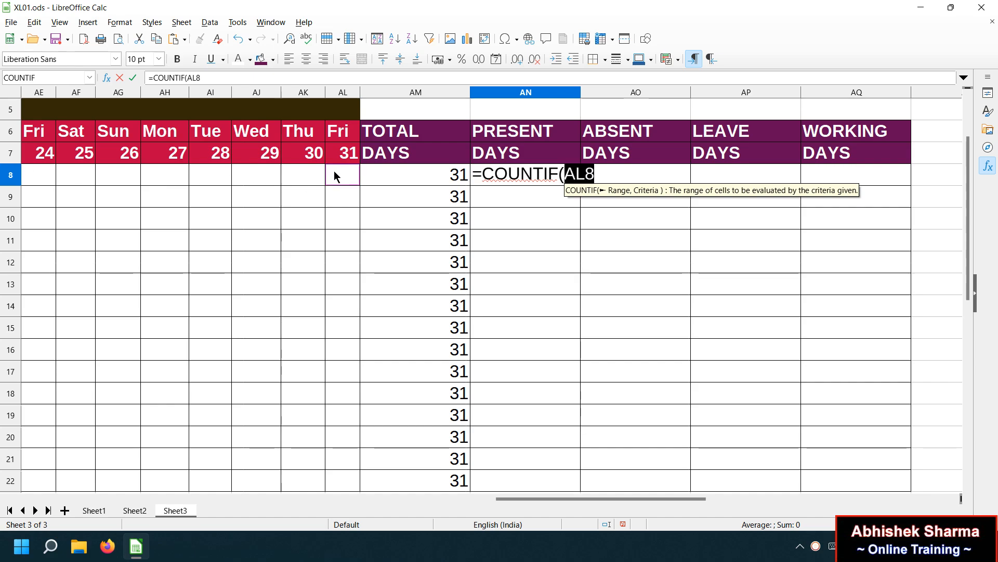
pyautogui.hotkey('shift', 'Left')
pyautogui.hotkey('shift', 'Left')
pyautogui.hotkey('shift', 'Left')
pyautogui.hotkey('shift', 'Left')
pyautogui.hotkey('shift', 'Left')
pyautogui.hotkey('shift', 'Left')
pyautogui.hotkey('shift', 'Left')
pyautogui.hotkey('shift', 'Left')
pyautogui.hotkey('shift', 'Left')
pyautogui.hotkey('shift', 'Left')
pyautogui.hotkey('shift', 'Left')
pyautogui.hotkey('shift', 'Left')
pyautogui.hotkey('shift', 'Left')
pyautogui.hotkey('shift', 'Left')
pyautogui.hotkey('shift', 'Left')
pyautogui.hotkey('shift', 'Left')
pyautogui.hotkey('shift', 'Left')
pyautogui.hotkey('shift', 'Left')
pyautogui.hotkey('shift', 'Left')
pyautogui.hotkey('shift', 'Left')
pyautogui.hotkey('shift', 'Left')
pyautogui.hotkey('shift', 'Left')
pyautogui.hotkey('shift', 'Left')
pyautogui.hotkey('shift', 'Left')
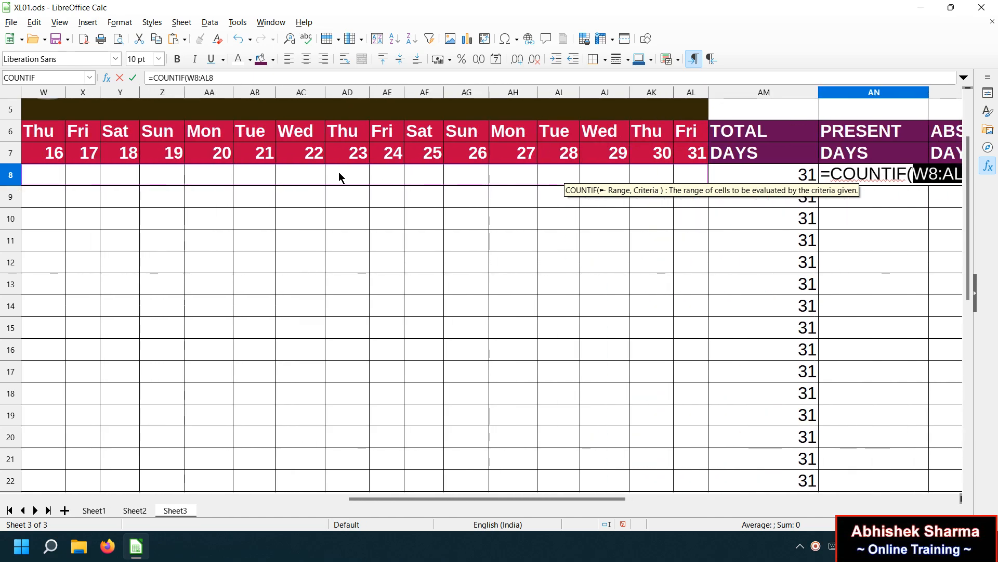
pyautogui.hotkey('shift', 'Left')
pyautogui.hotkey('shift', 'Left')
pyautogui.hotkey('shift', 'Left')
pyautogui.hotkey('shift', 'Left')
pyautogui.hotkey('shift', 'Left')
pyautogui.hotkey('shift', 'Left')
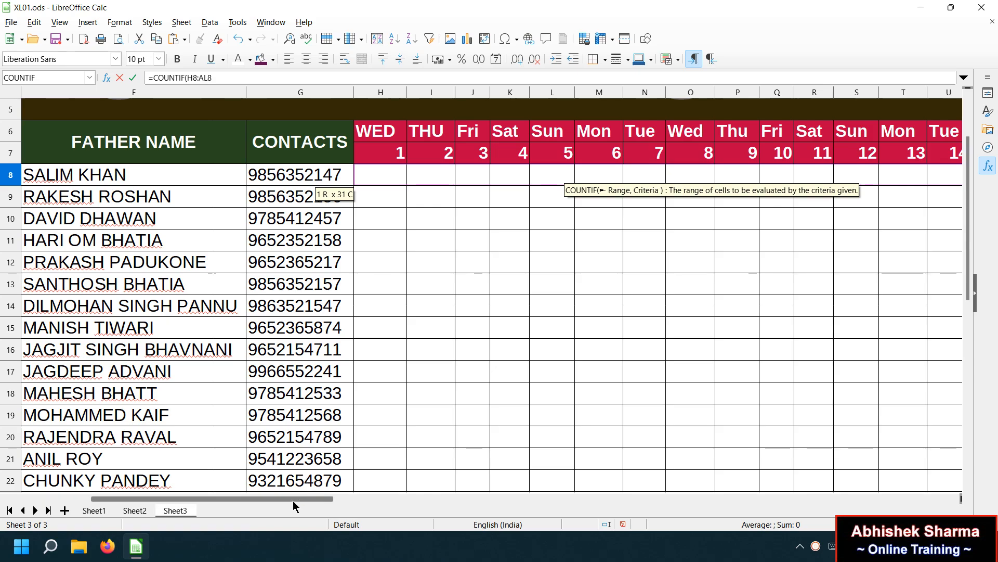
pyautogui.moveTo(292, 500); pyautogui.dragTo(695, 474)
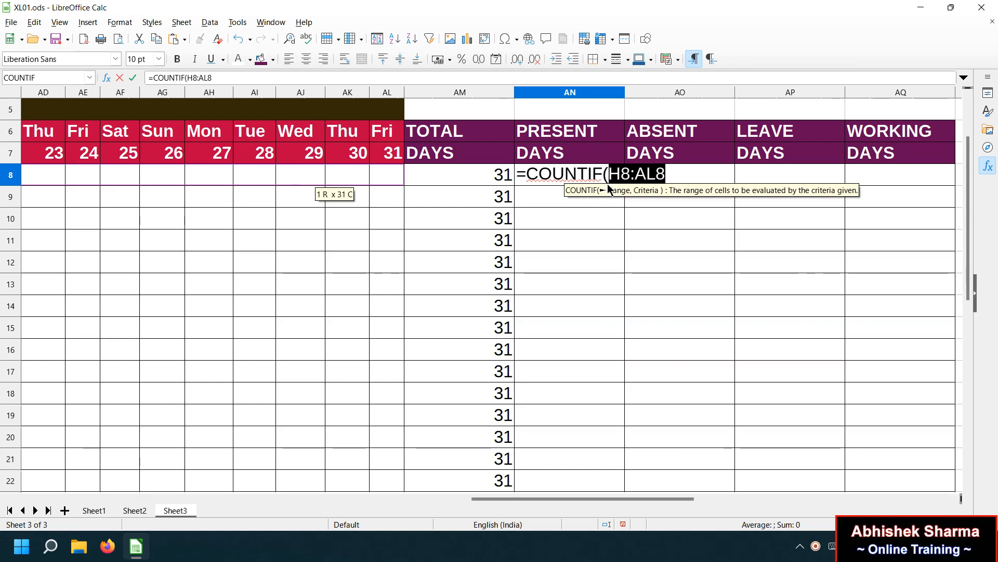
pyautogui.click(670, 170)
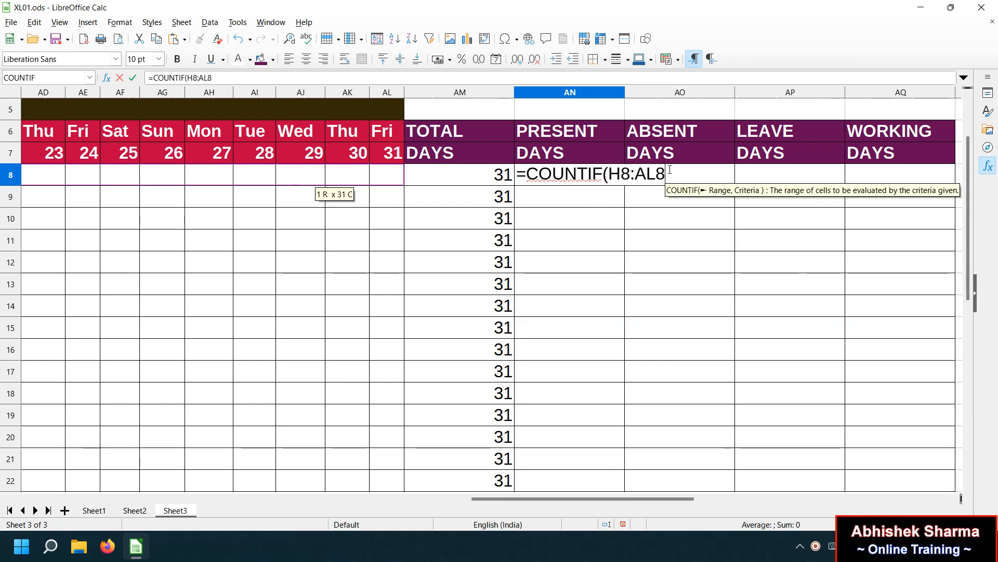
pyautogui.write(',')
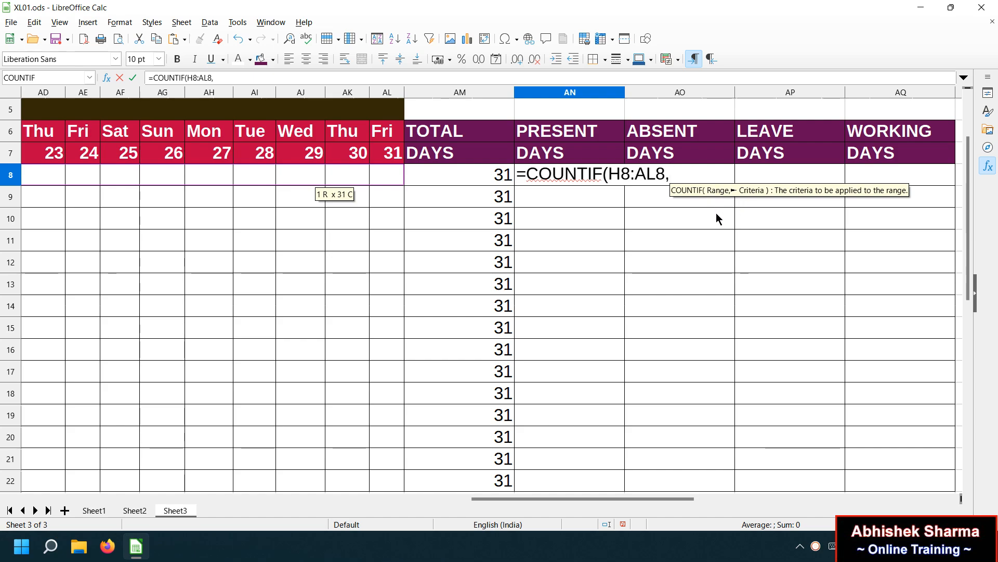
pyautogui.write('"P"')
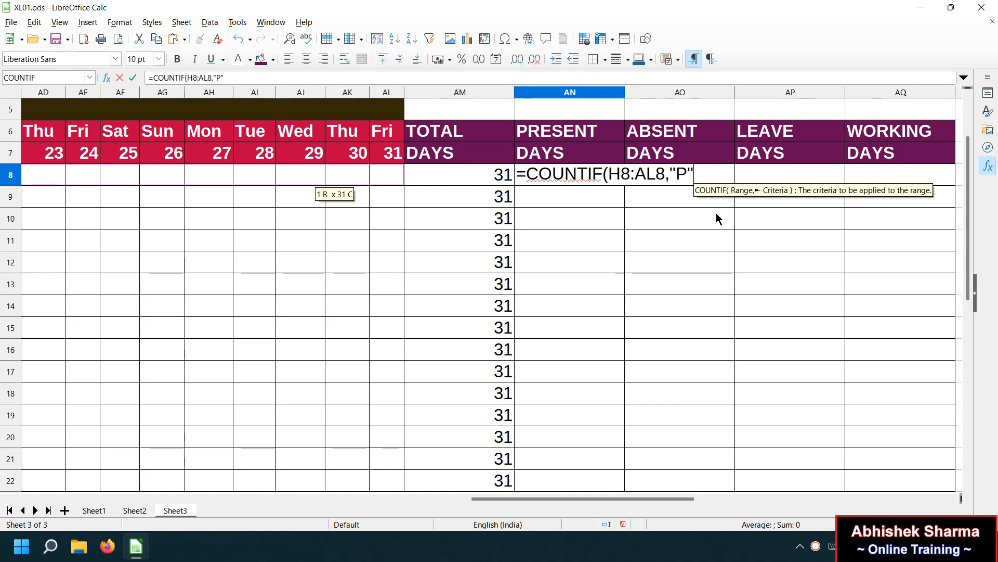
pyautogui.write(')')
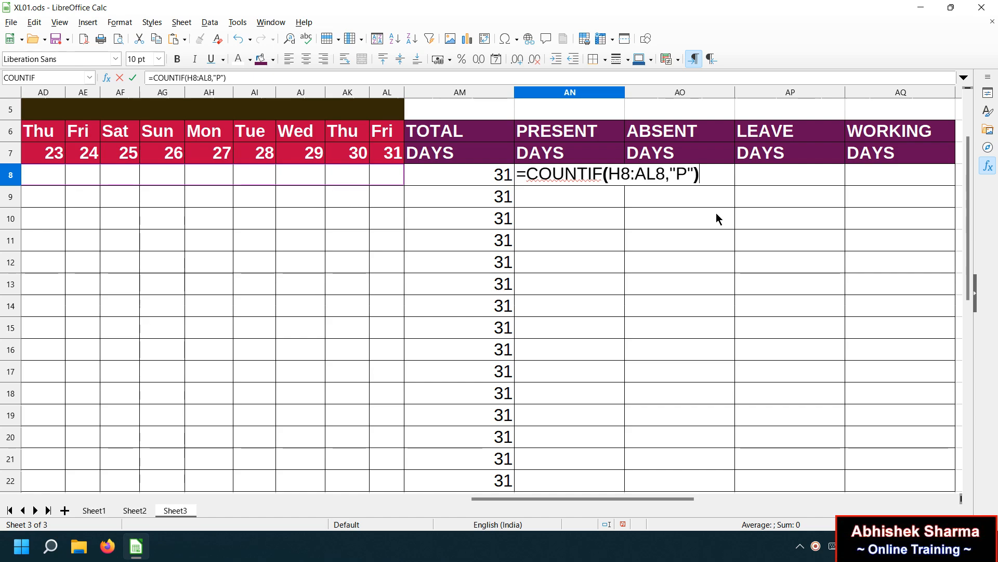
pyautogui.press('Return')
pyautogui.press('Right')
pyautogui.press('Up')
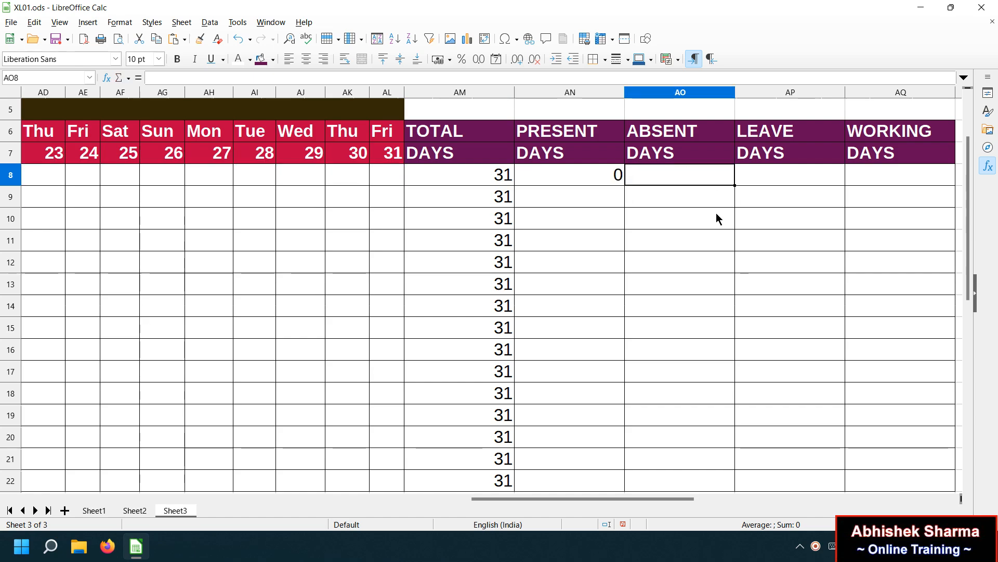
pyautogui.press('Left')
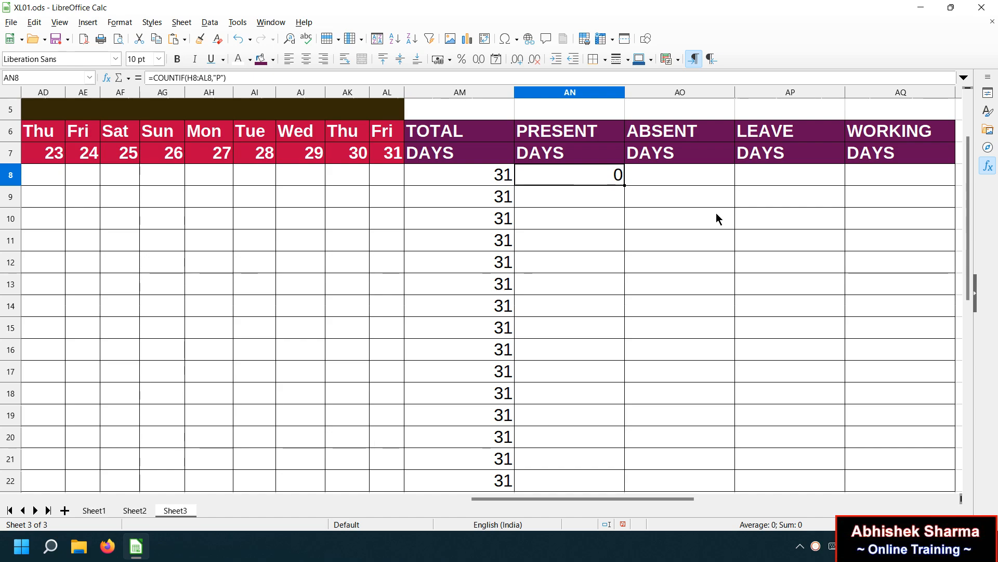
# Copy AN8's COUNTIF formula and paste it into AO8.
pyautogui.moveTo(228, 77); pyautogui.dragTo(141, 73)
pyautogui.rightClick(178, 78)
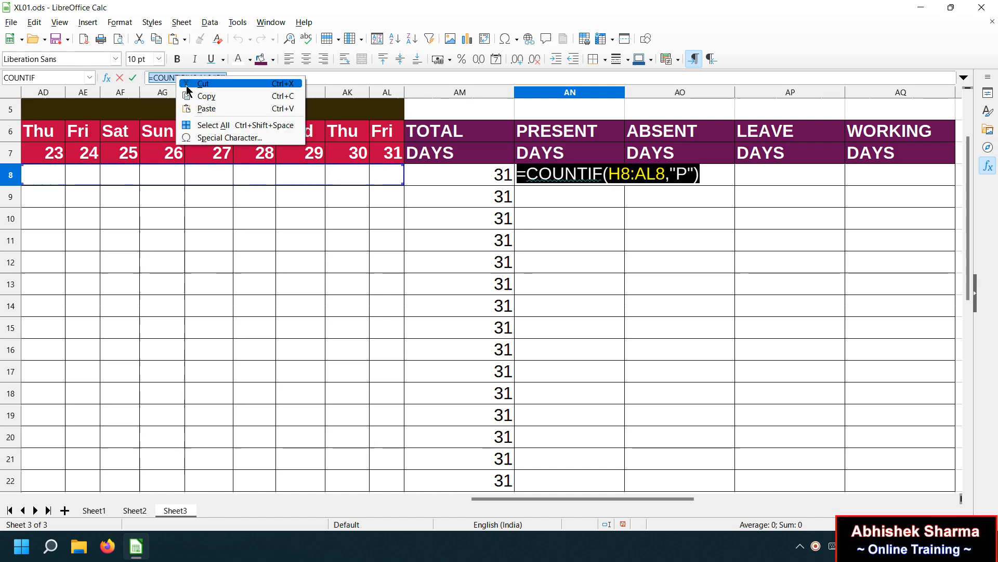
pyautogui.click(203, 96)
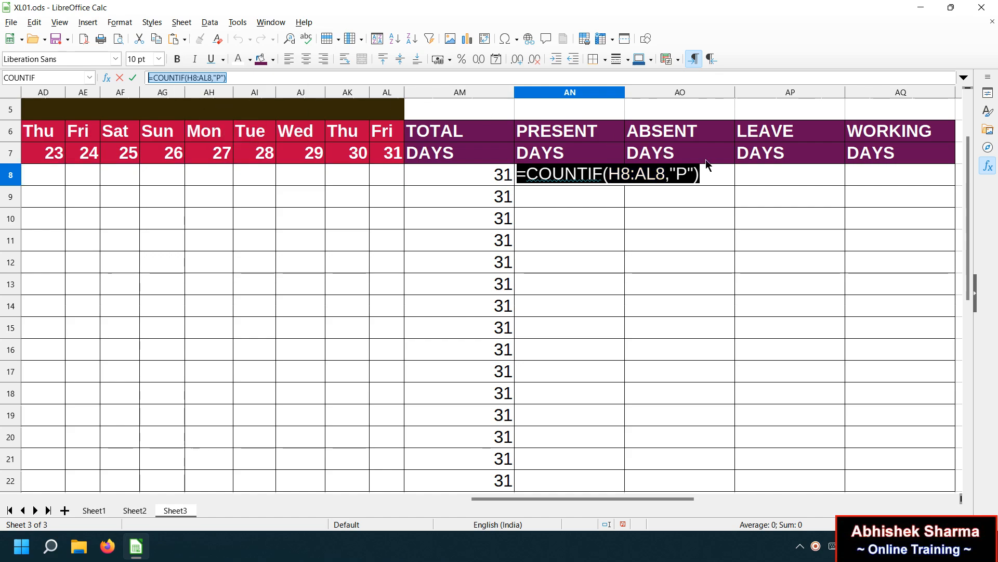
pyautogui.press('Return')
pyautogui.rightClick(697, 175)
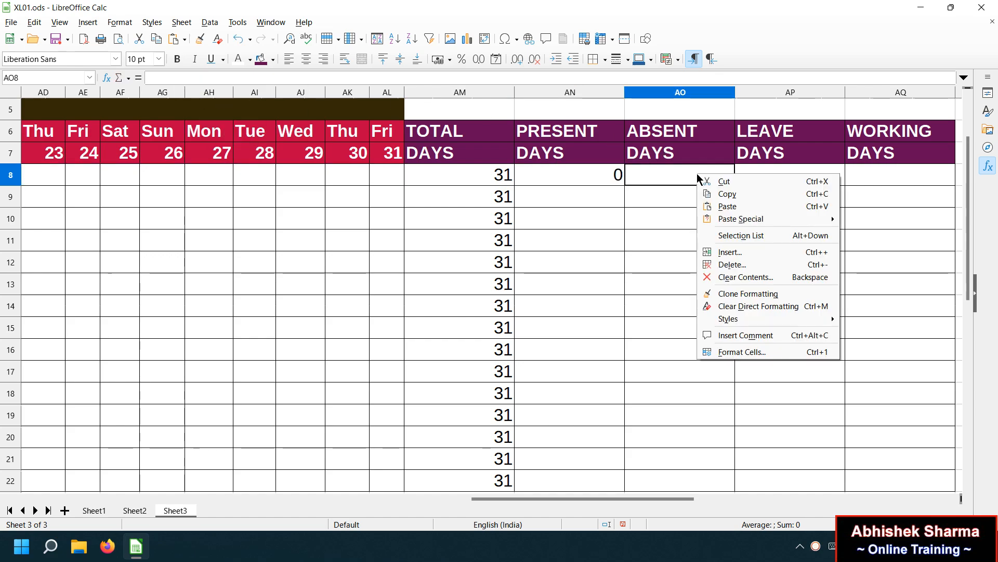
pyautogui.click(712, 205)
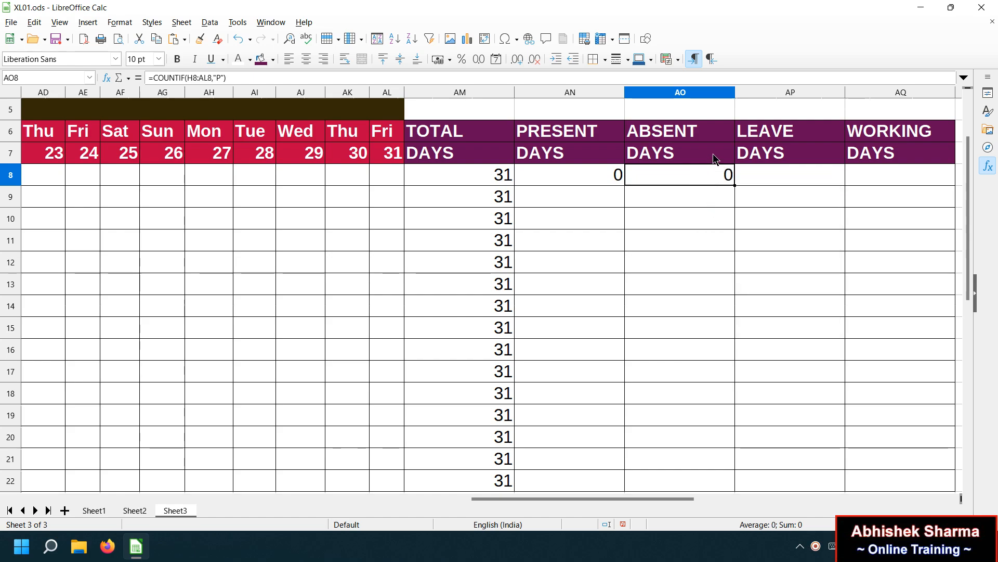
pyautogui.doubleClick(720, 166)
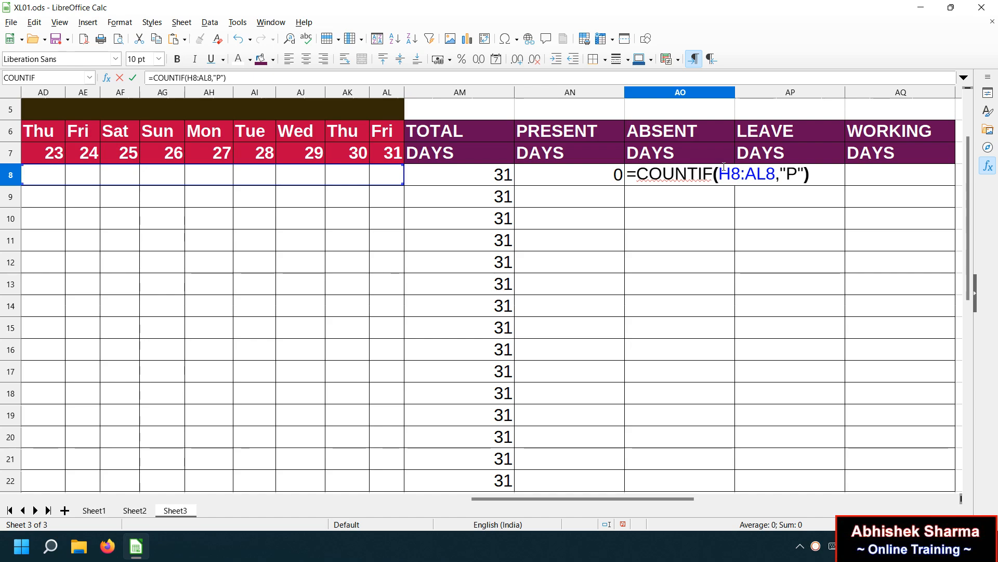
pyautogui.press('Escape')
pyautogui.doubleClick(608, 174)
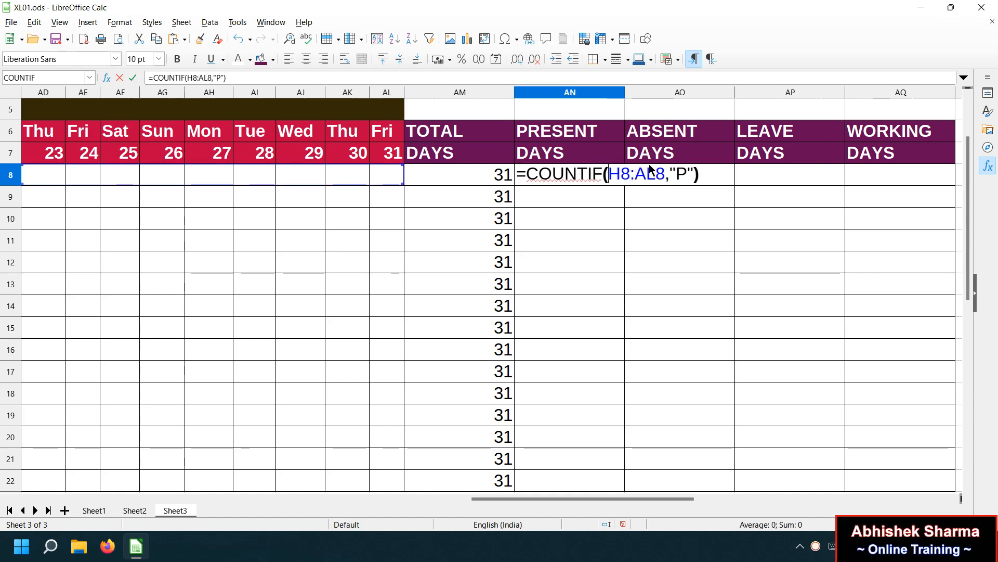
pyautogui.press('Escape')
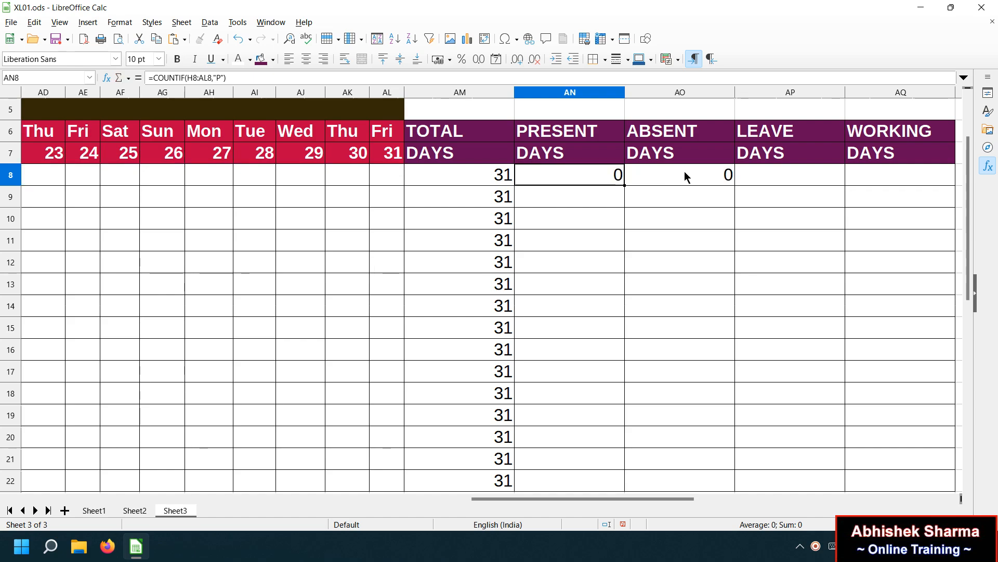
pyautogui.click(685, 173)
# Change AO8's criterion from "P" to "A" to count absent days.
pyautogui.doubleClick(715, 178)
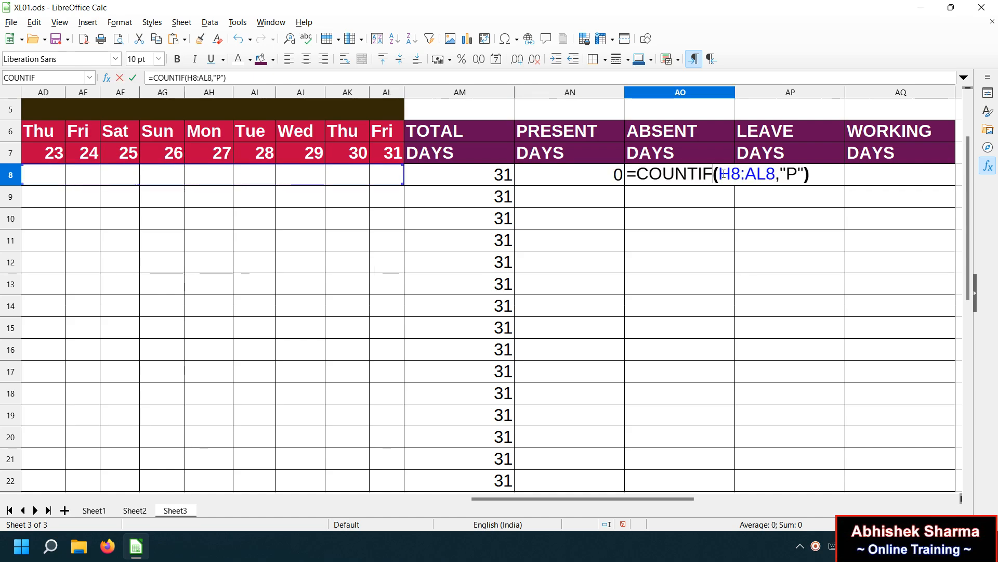
pyautogui.click(801, 174)
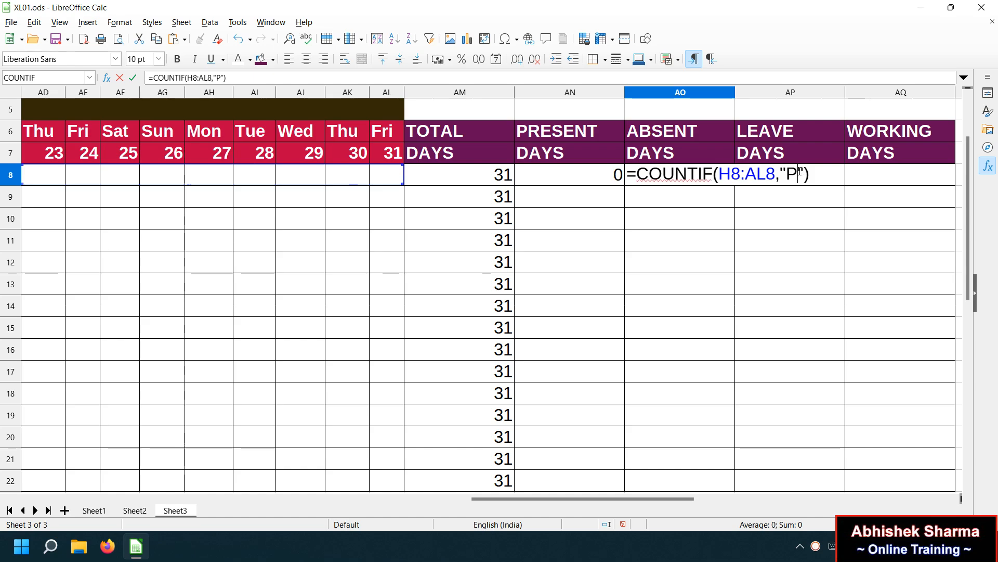
pyautogui.press('BackSpace')
pyautogui.write('A')
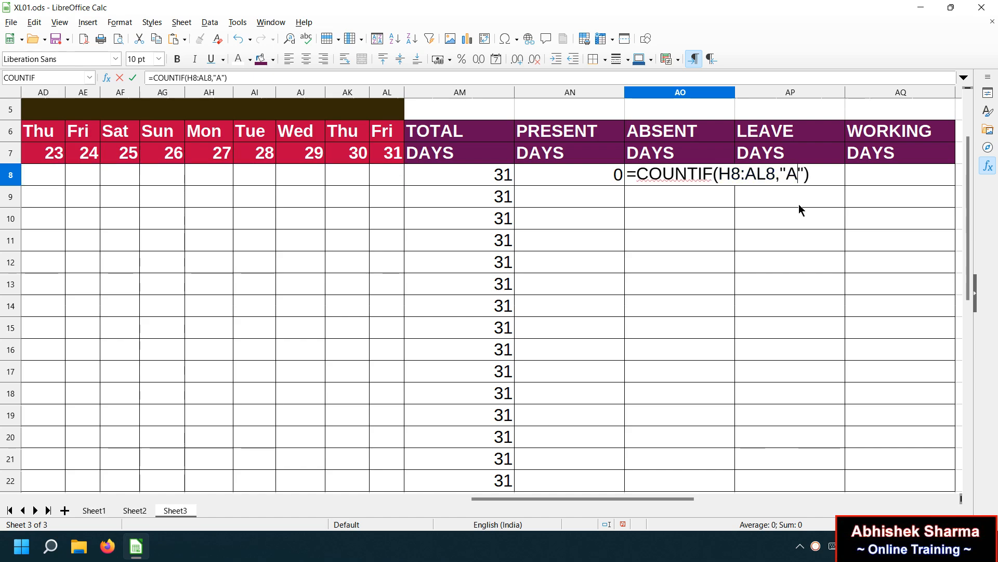
pyautogui.press('Return')
# Paste the formula into AP8 and change its criterion to "L" for leave days.
pyautogui.click(789, 178)
pyautogui.hotkey('ctrl', 'v')
pyautogui.doubleClick(810, 173)
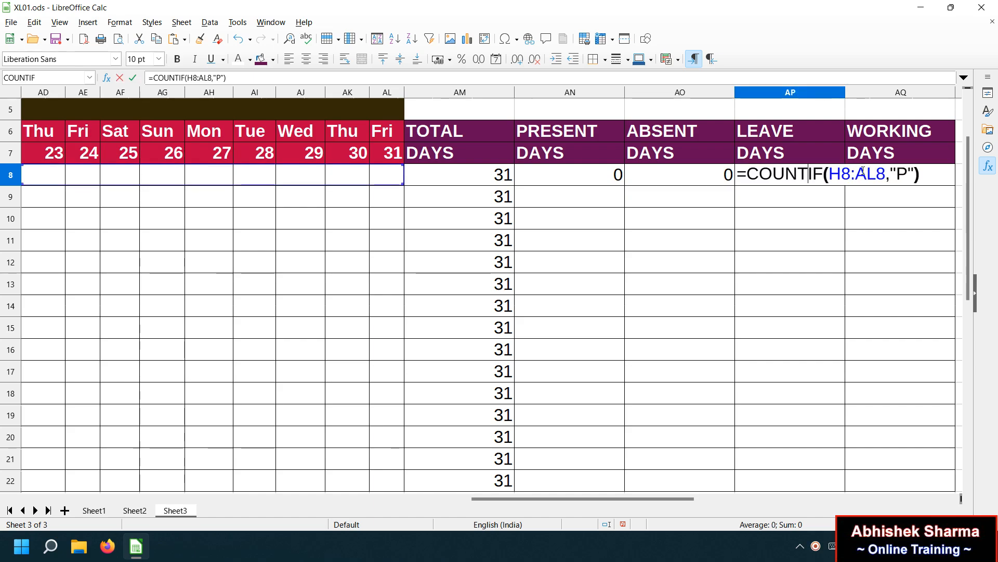
pyautogui.click(909, 173)
pyautogui.press('BackSpace')
pyautogui.write('L')
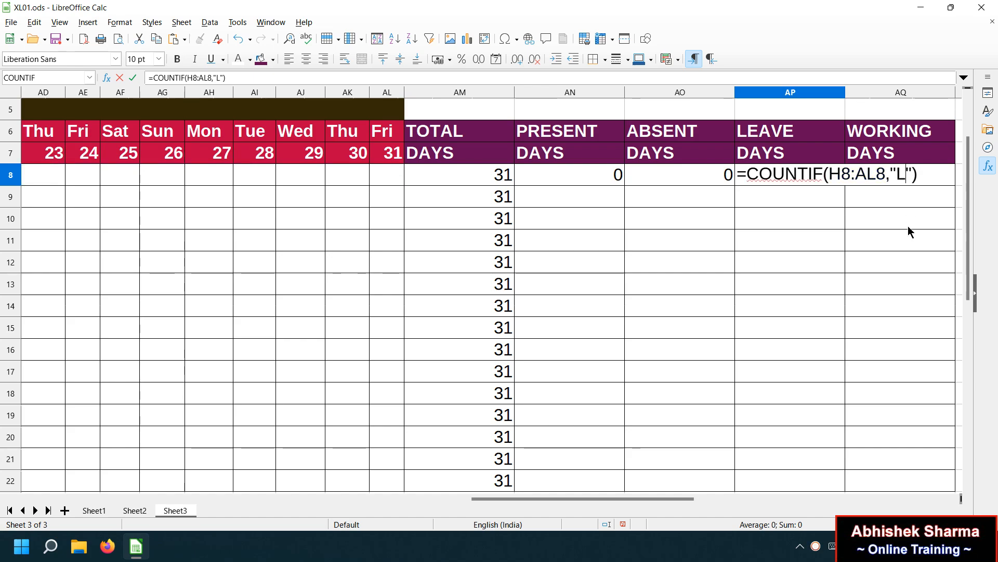
pyautogui.press('Return')
pyautogui.click(894, 182)
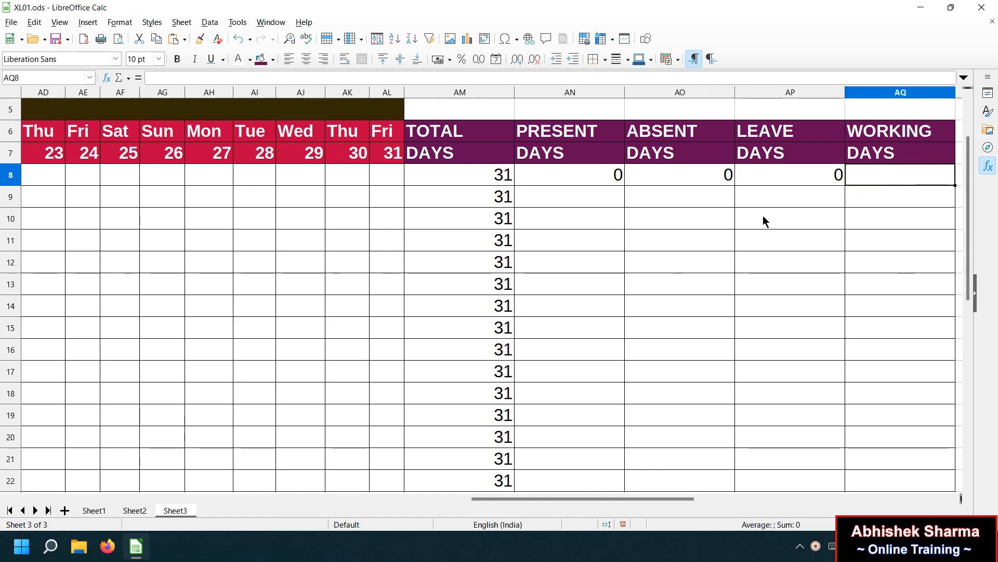
# Enter H in AG8, fill it down AG8:AG22 for Sunday 26, and copy it.
pyautogui.write('=')
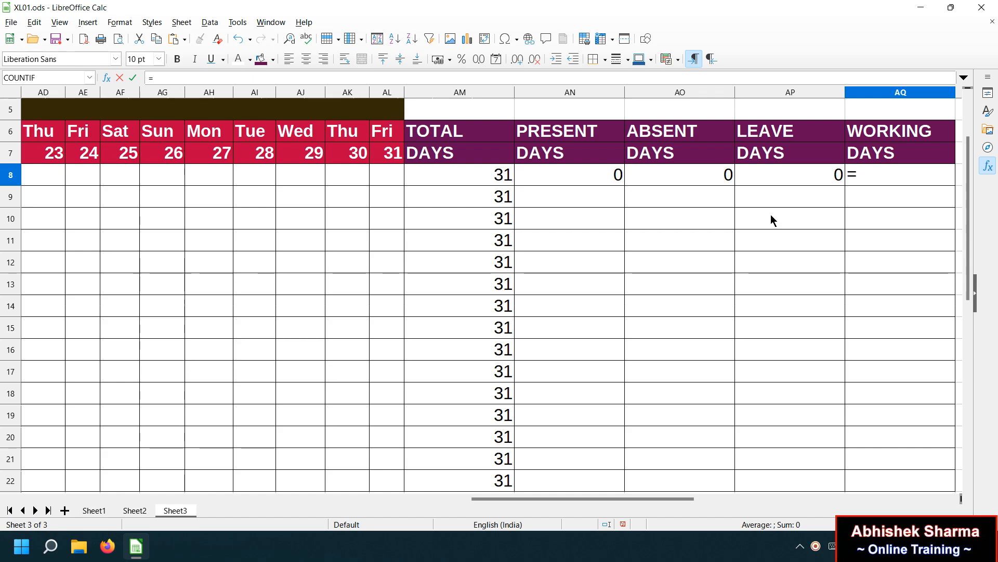
pyautogui.press('Escape')
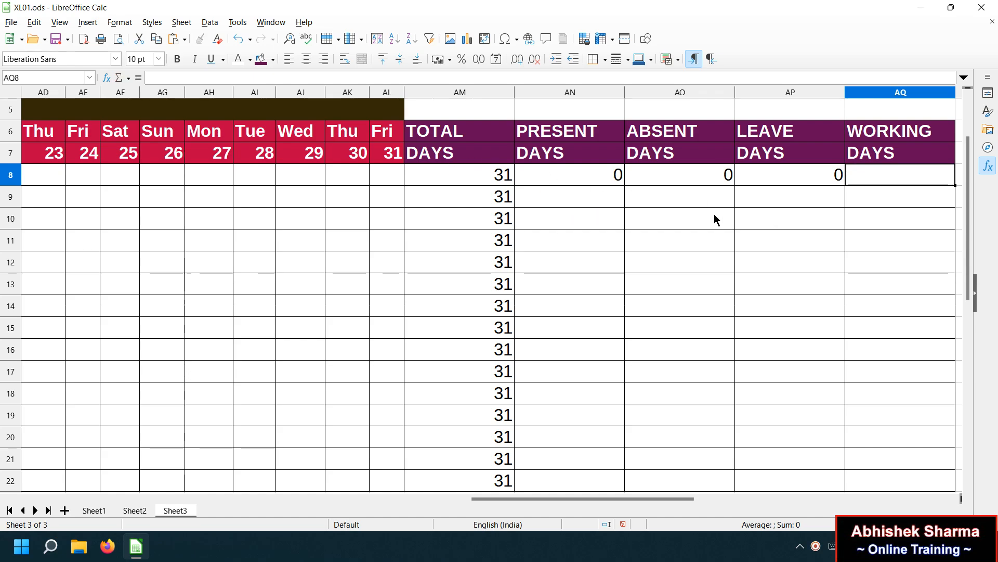
pyautogui.click(378, 175)
pyautogui.press('Left')
pyautogui.press('Left')
pyautogui.press('Left')
pyautogui.press('Left')
pyautogui.press('Left')
pyautogui.write('H')
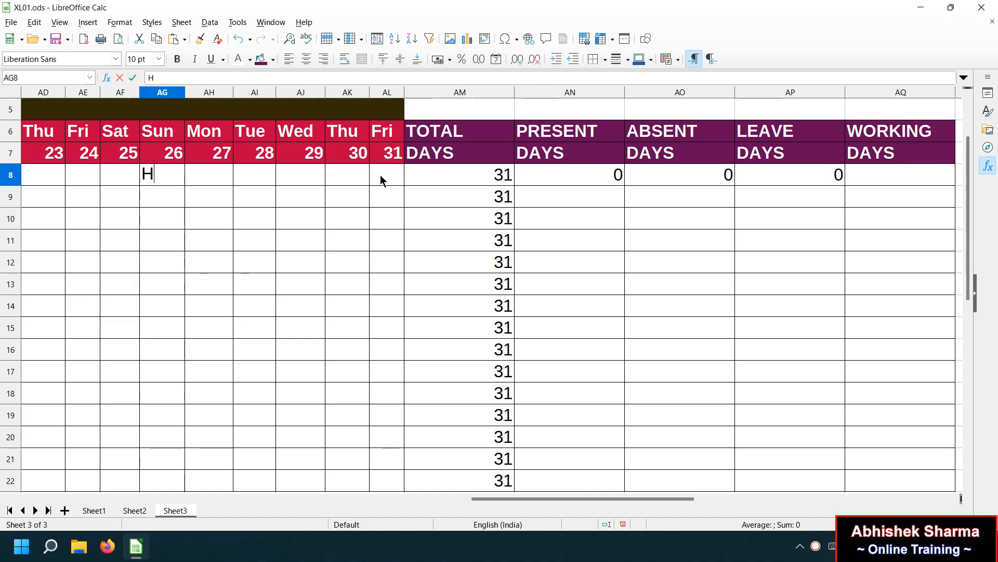
pyautogui.press('Return')
pyautogui.moveTo(177, 180); pyautogui.dragTo(168, 472)
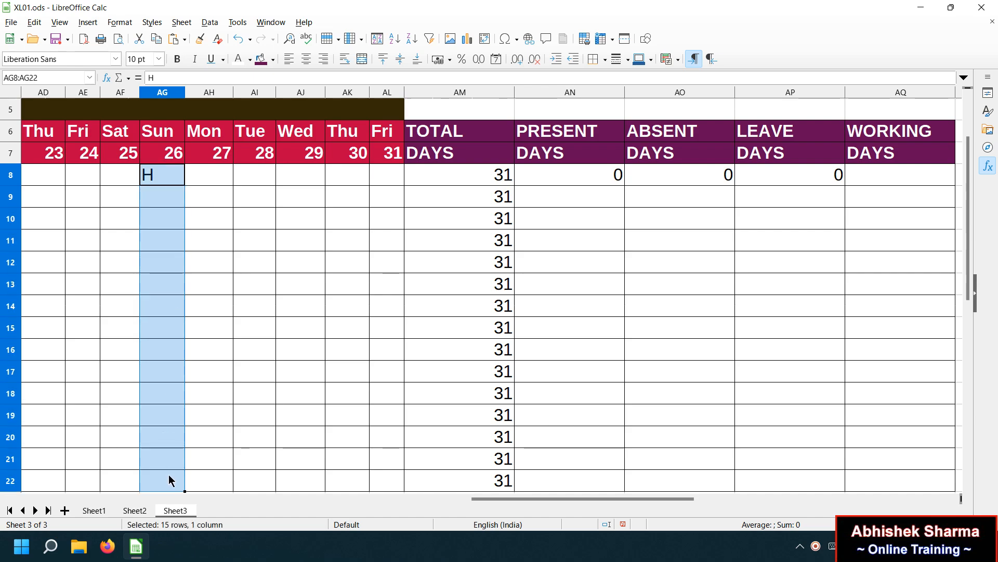
pyautogui.hotkey('ctrl', 'd')
pyautogui.hotkey('ctrl', 'c')
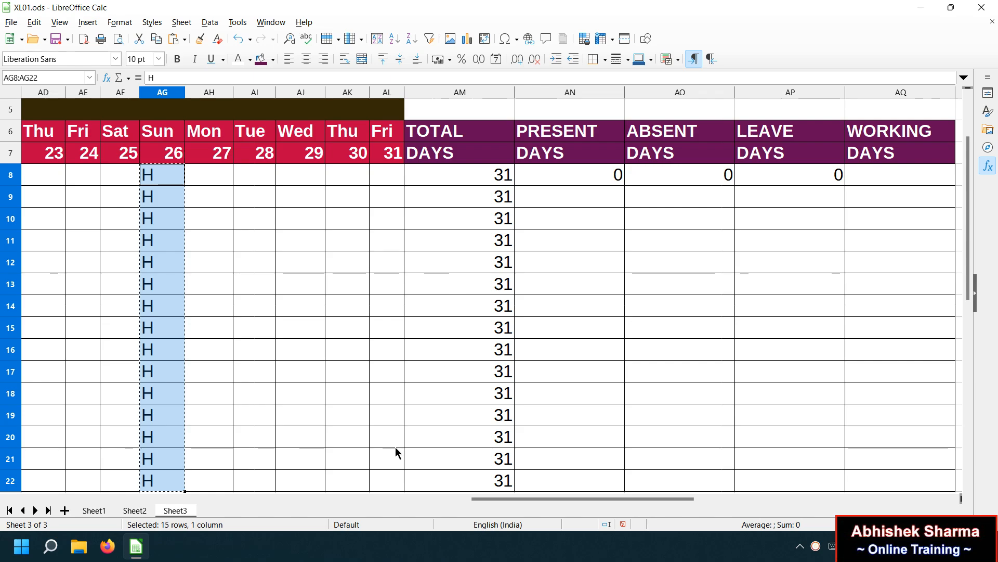
# Paste the H column into Z8, S8 and L8 for Sundays 19, 12 and 5.
pyautogui.moveTo(493, 500); pyautogui.dragTo(350, 494)
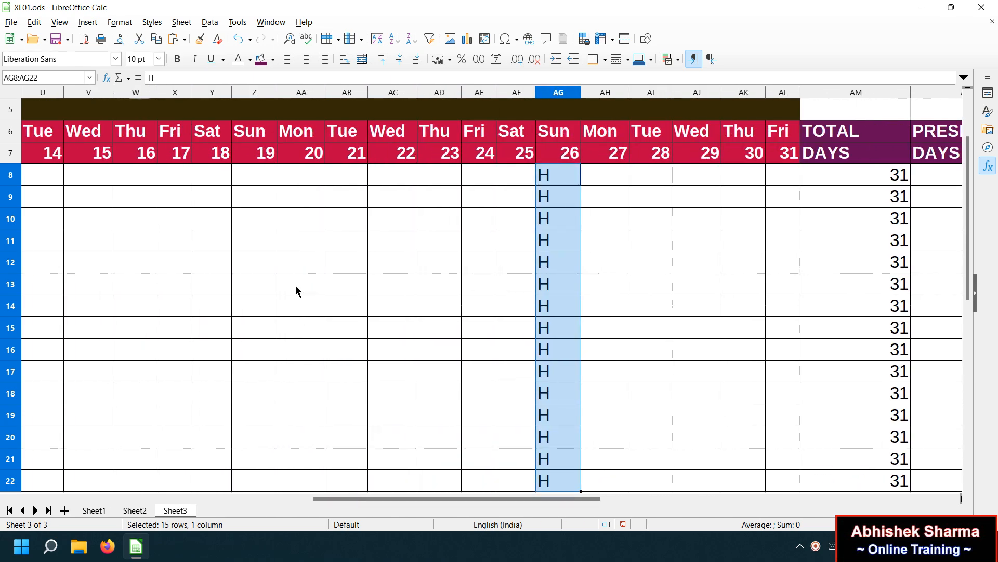
pyautogui.click(257, 177)
pyautogui.hotkey('ctrl', 'v')
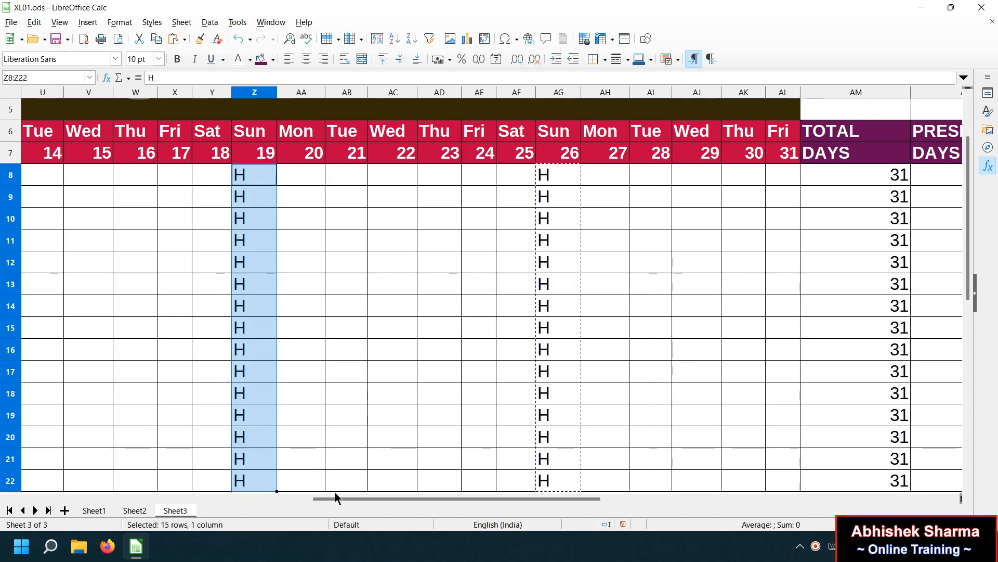
pyautogui.moveTo(335, 498); pyautogui.dragTo(224, 495)
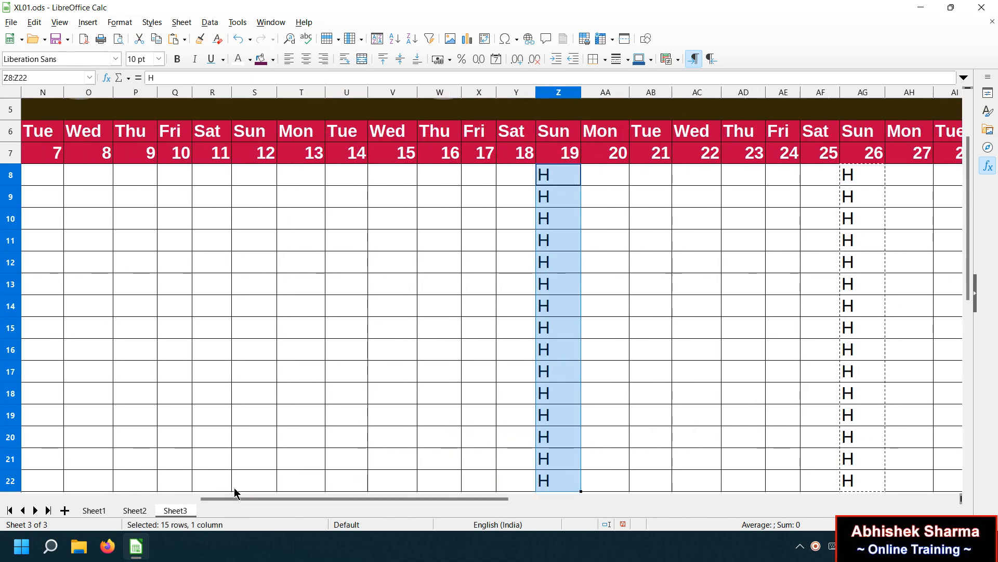
pyautogui.click(269, 175)
pyautogui.hotkey('ctrl', 'v')
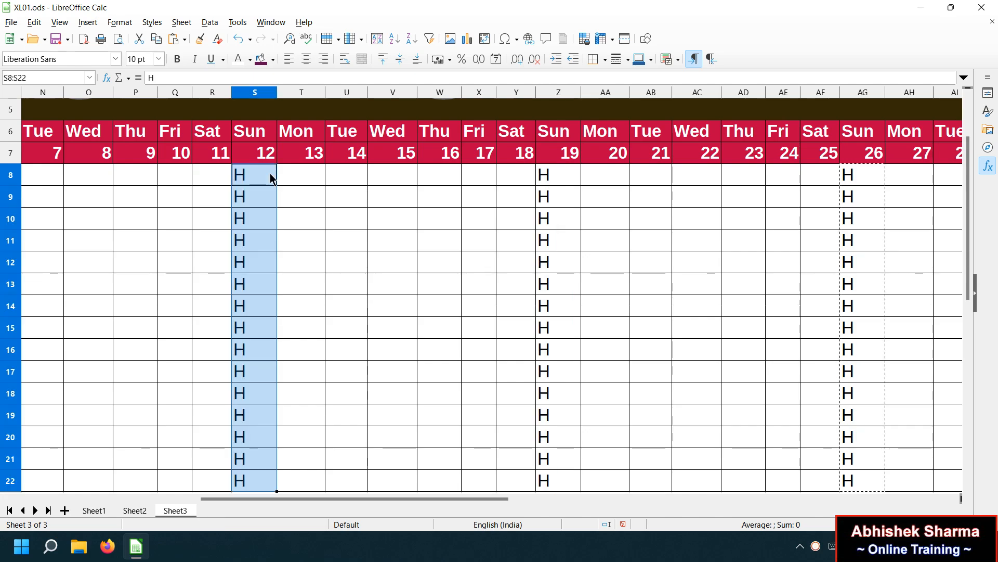
pyautogui.moveTo(298, 498); pyautogui.dragTo(197, 498)
pyautogui.click(314, 177)
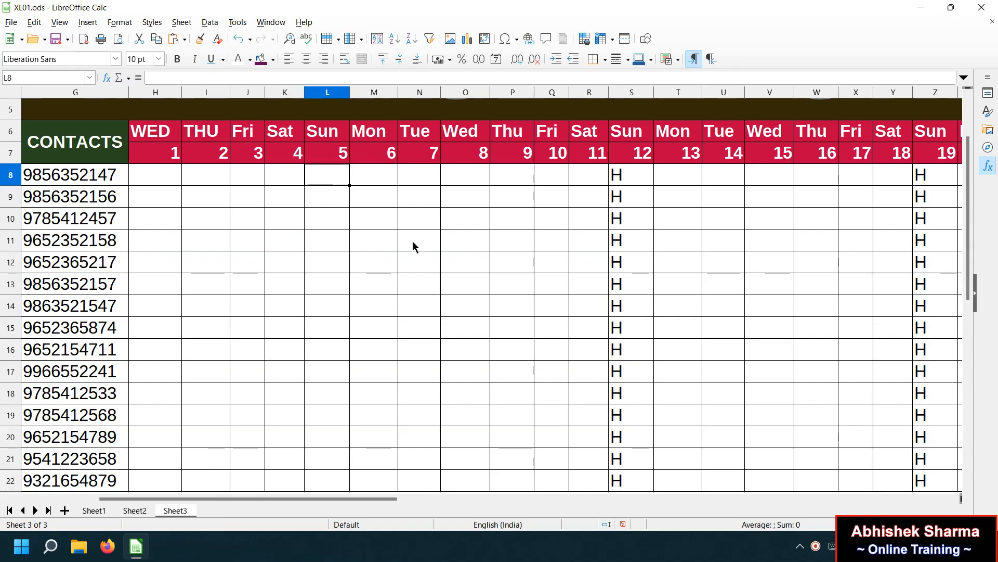
pyautogui.hotkey('ctrl', 'v')
pyautogui.click(473, 242)
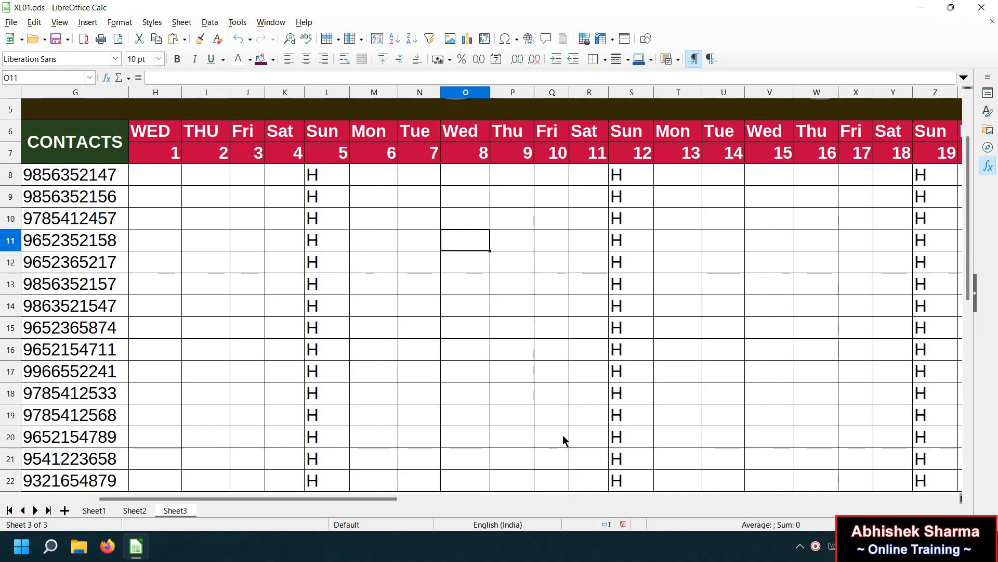
pyautogui.moveTo(360, 498); pyautogui.dragTo(653, 499)
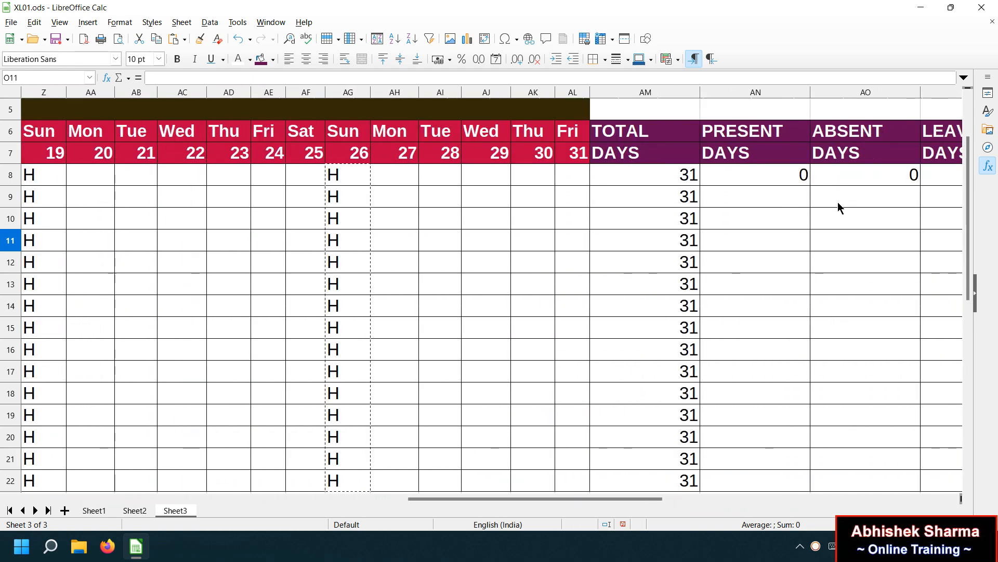
pyautogui.moveTo(606, 498); pyautogui.dragTo(656, 496)
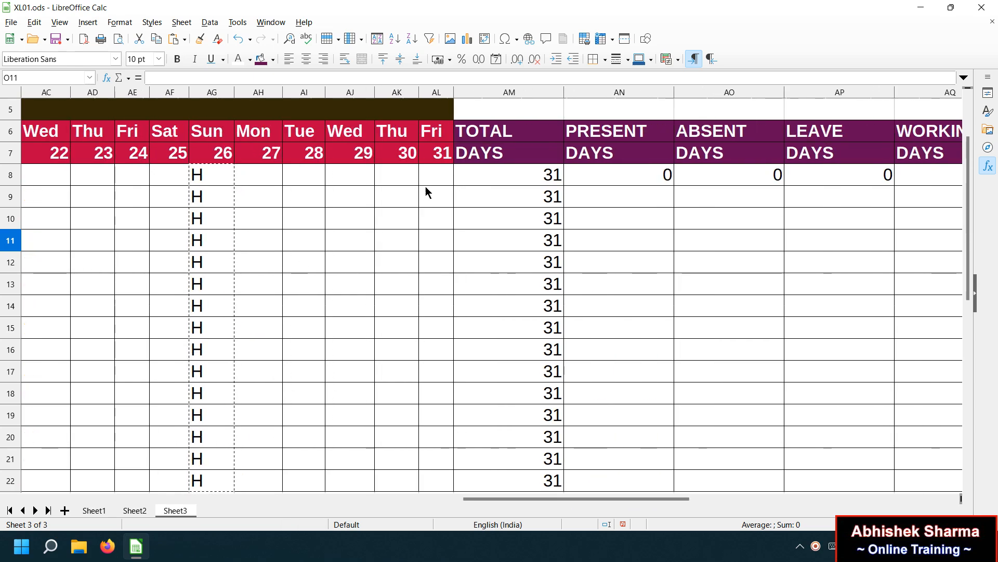
# Mark days 27–31 as P for employees in rows 8 and 9.
pyautogui.click(444, 177)
pyautogui.write('P')
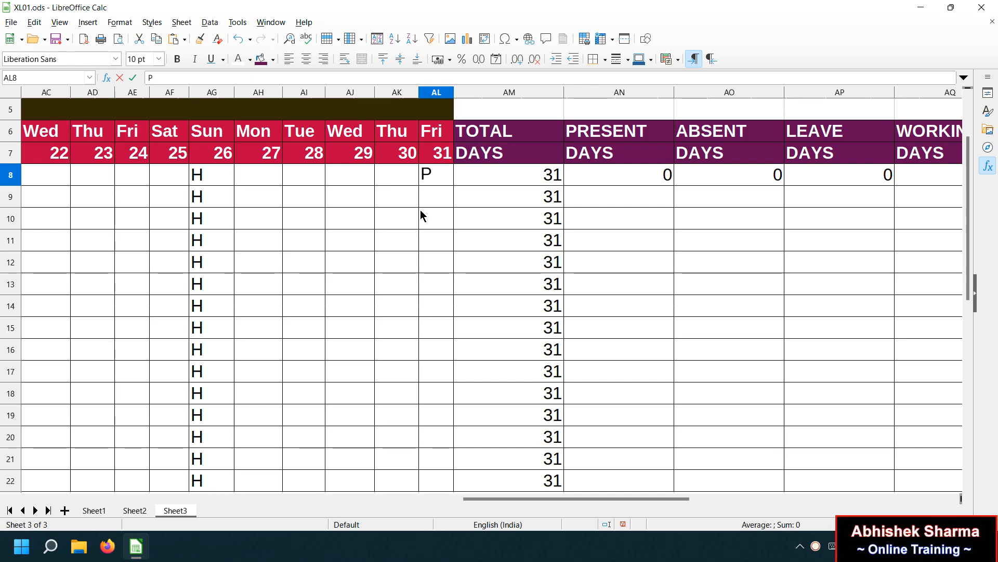
pyautogui.press('Return')
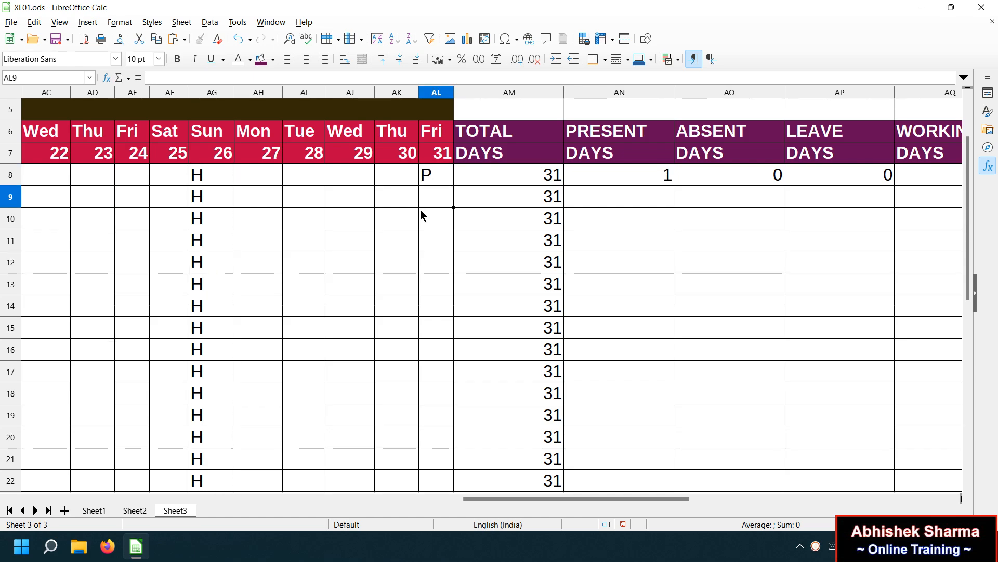
pyautogui.click(396, 170)
pyautogui.write('P')
pyautogui.press('Left')
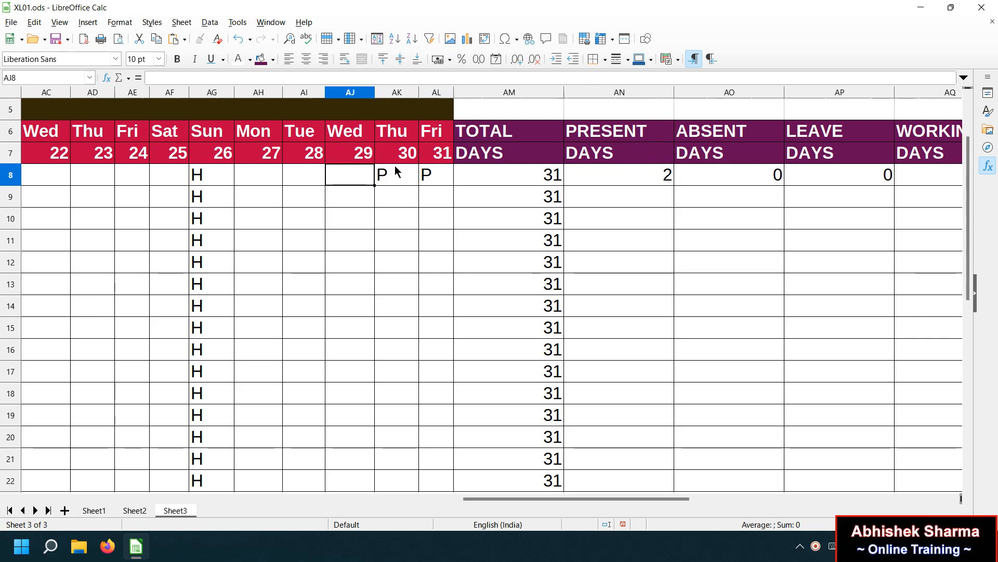
pyautogui.write('P')
pyautogui.press('Left')
pyautogui.write('P')
pyautogui.press('Left')
pyautogui.write('P')
pyautogui.press('Return')
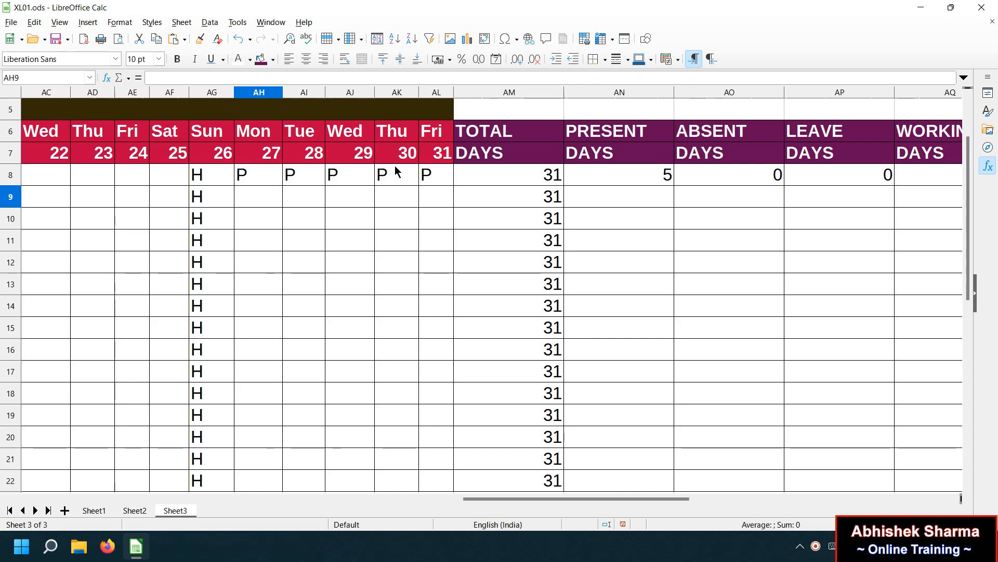
pyautogui.write('P')
pyautogui.press('Tab')
pyautogui.write('P\tP\tP')
pyautogui.press('Tab')
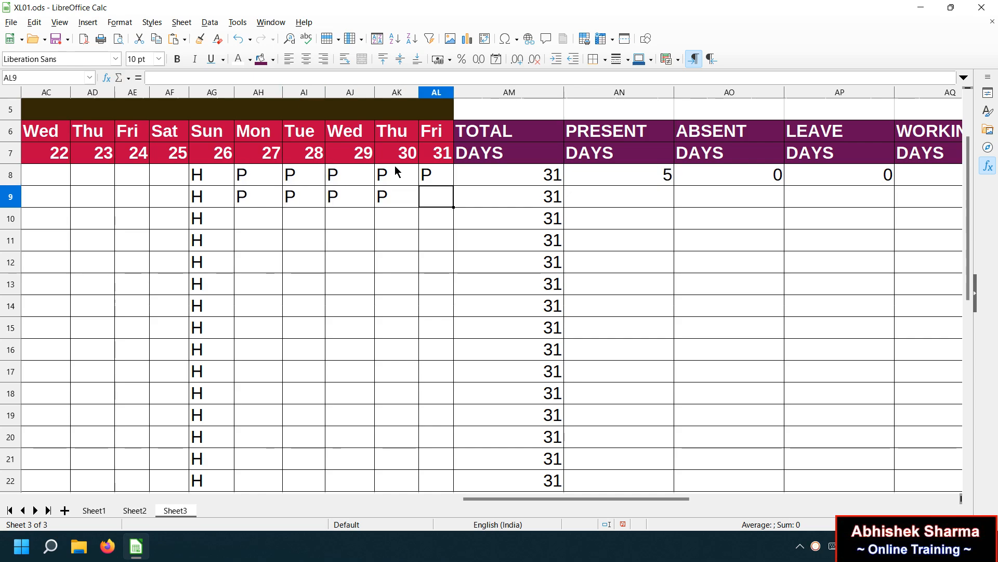
pyautogui.write('P')
pyautogui.press('Down')
# Finish row 10's P entries and fill the AN8:AP8 count formulas down to row 22.
pyautogui.write('P')
pyautogui.press('Left')
pyautogui.write('P')
pyautogui.press('Left')
pyautogui.write('P')
pyautogui.press('Left')
pyautogui.write('P')
pyautogui.press('Left')
pyautogui.write('P')
pyautogui.press('Tab')
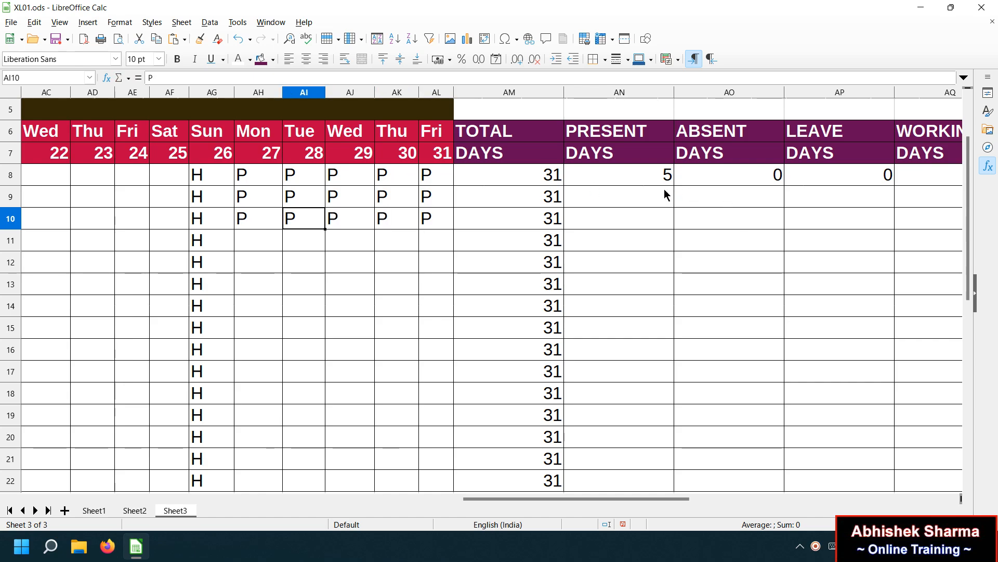
pyautogui.moveTo(650, 178); pyautogui.dragTo(798, 174)
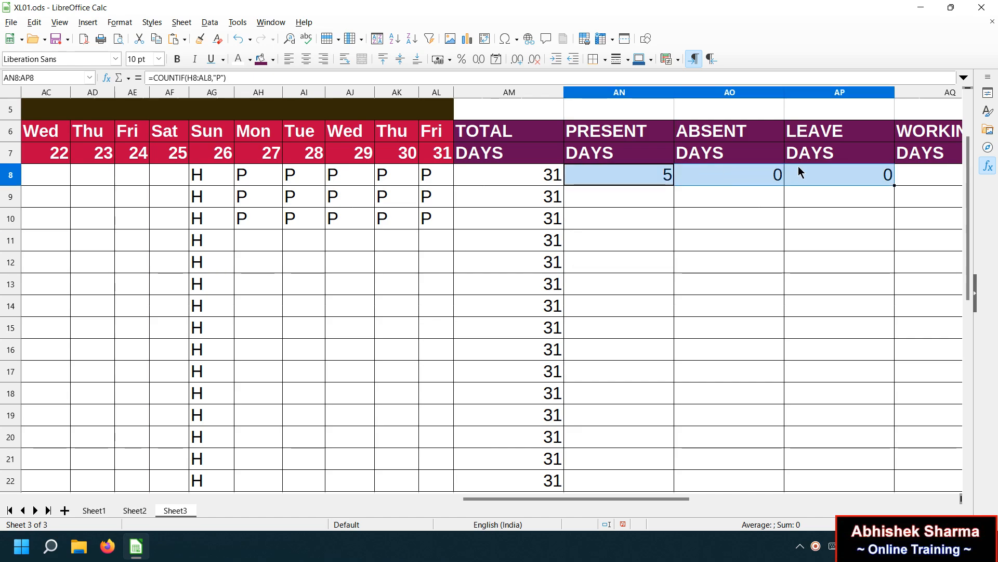
pyautogui.moveTo(892, 186); pyautogui.dragTo(882, 486)
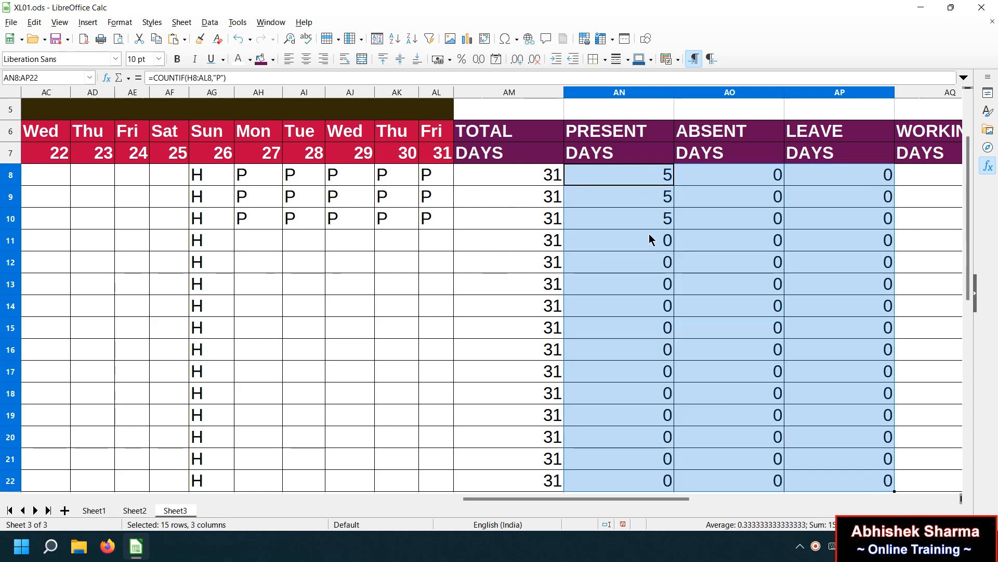
# Enter row 11's days 27–31 as A, L, P, P, P.
pyautogui.click(436, 240)
pyautogui.write('P')
pyautogui.press('Left')
pyautogui.write('P')
pyautogui.press('Left')
pyautogui.write('P')
pyautogui.press('Left')
pyautogui.write('L')
pyautogui.press('Left')
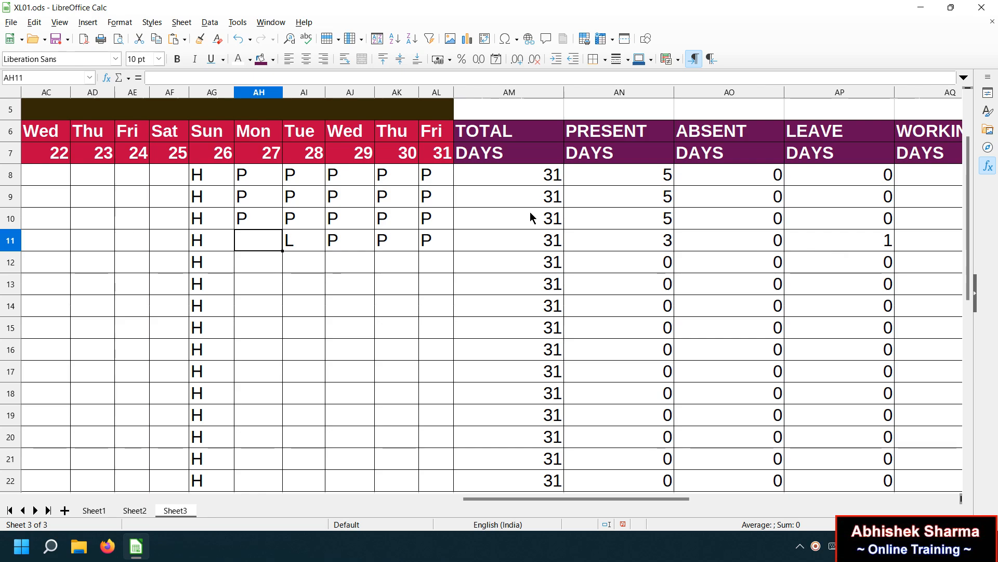
pyautogui.write('A')
pyautogui.press('Return')
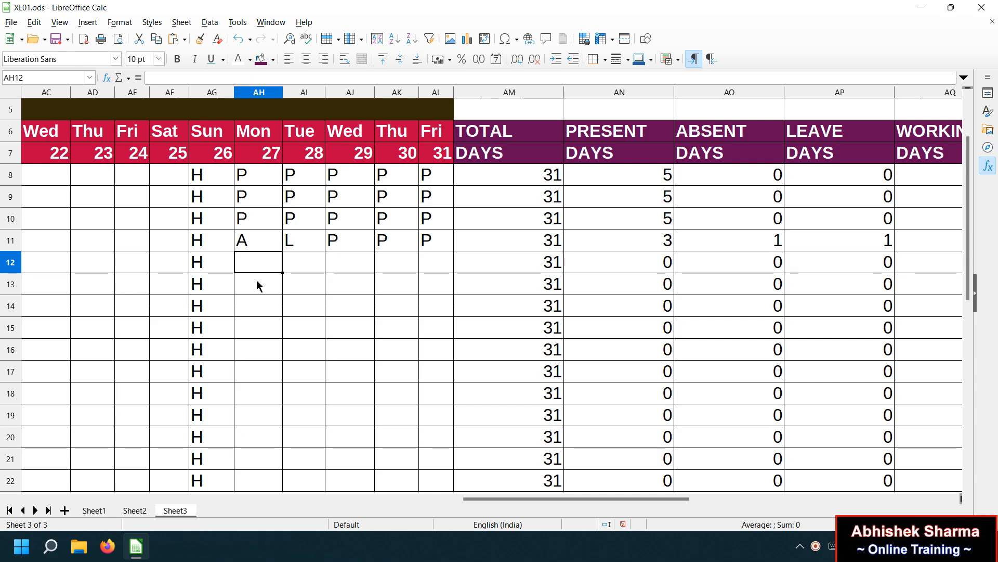
# Enter P, L, L, A, P for row 12's days 27–31, then select block AH8:AL12.
pyautogui.write('P')
pyautogui.press('Tab')
pyautogui.write('L')
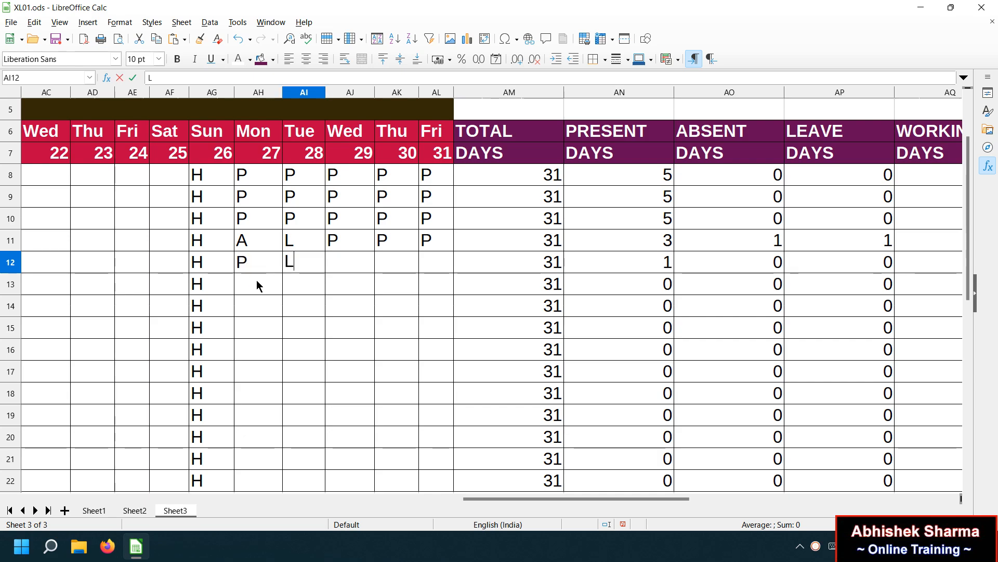
pyautogui.press('Tab')
pyautogui.write('L')
pyautogui.press('Tab')
pyautogui.write('A')
pyautogui.press('Tab')
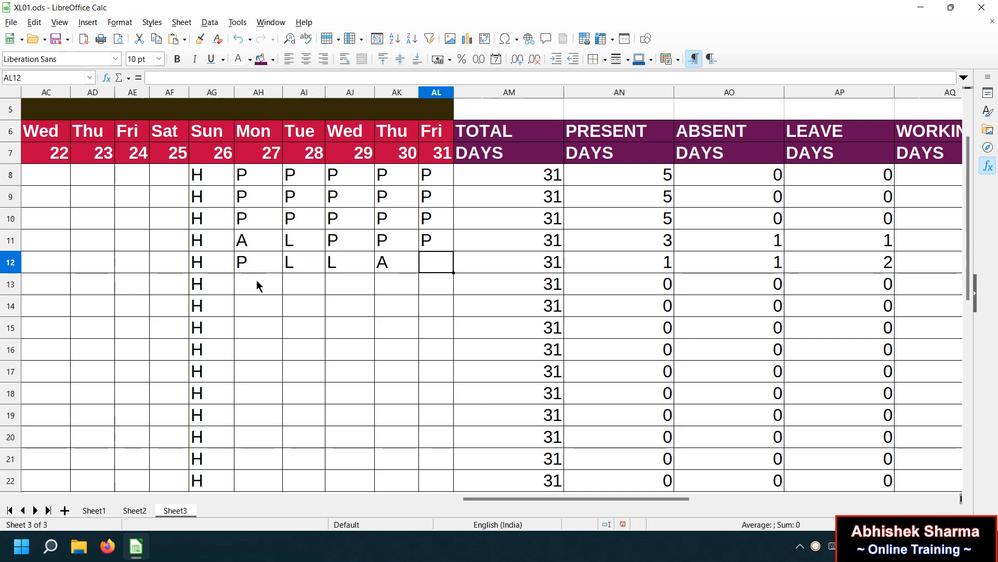
pyautogui.write('P')
pyautogui.press('Return')
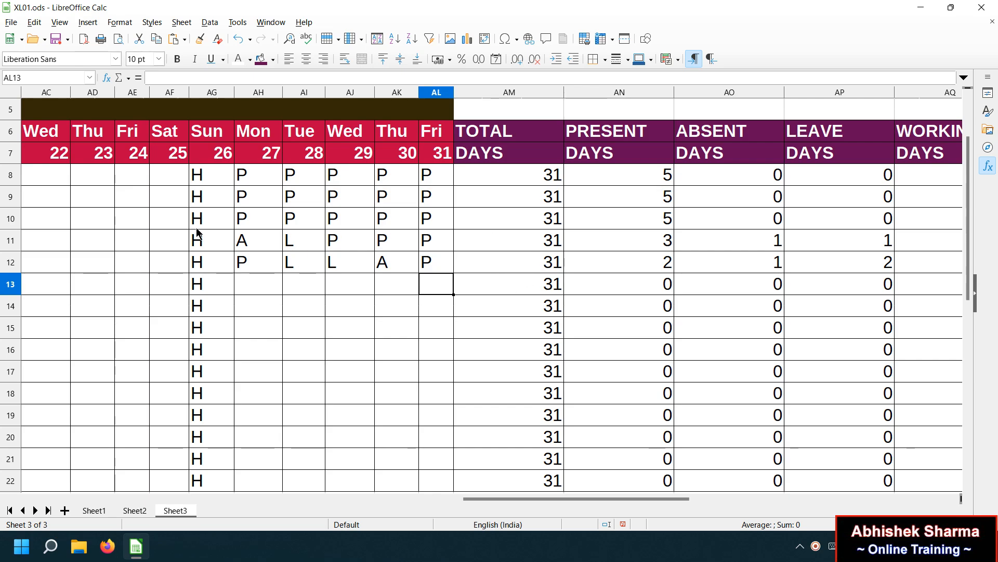
pyautogui.moveTo(241, 174); pyautogui.dragTo(426, 264)
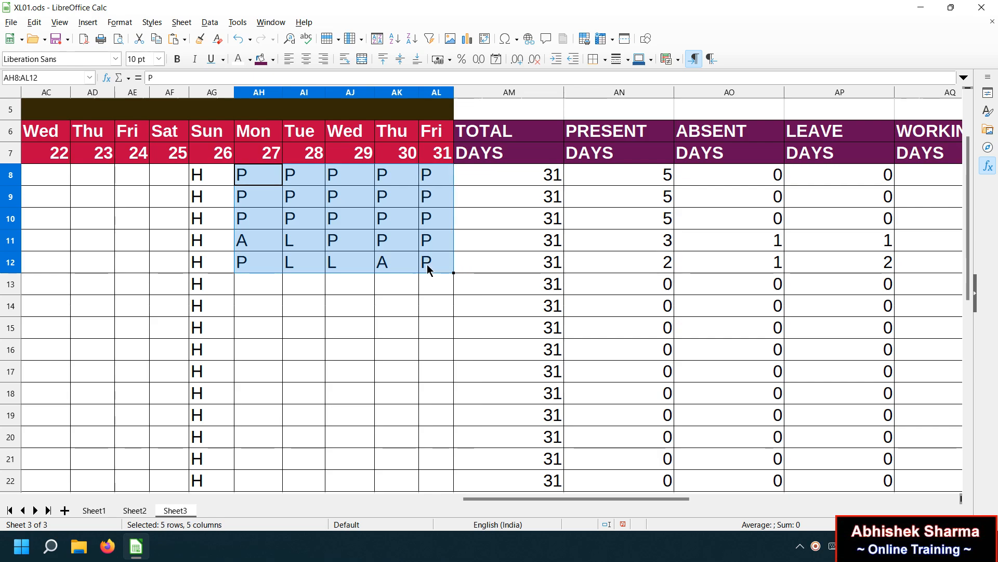
# Paste the copied AH8:AL12 attendance block at AH13 and AH18.
pyautogui.hotkey('ctrl', 'c')
pyautogui.click(249, 285)
pyautogui.hotkey('ctrl', 'v')
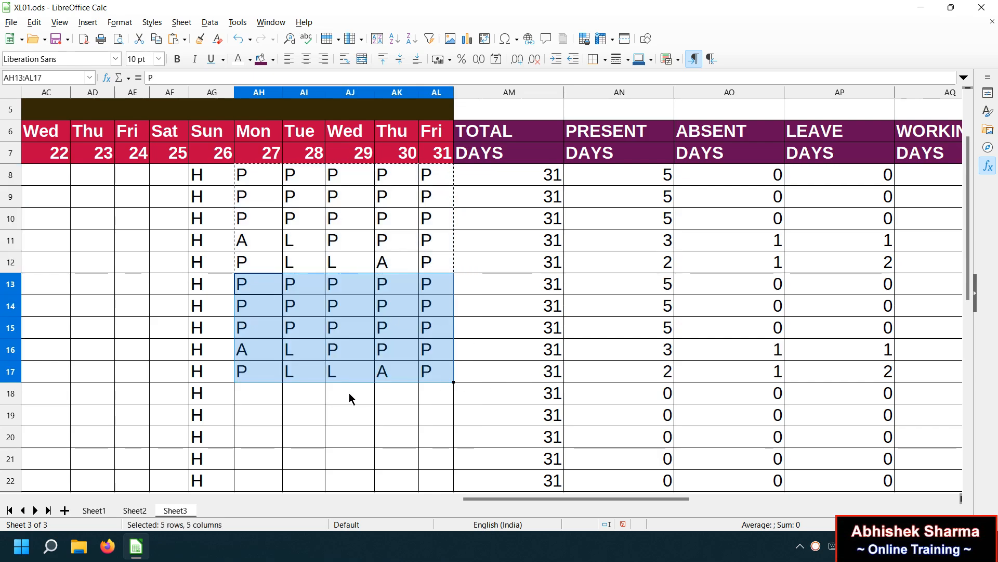
pyautogui.click(262, 401)
pyautogui.hotkey('ctrl', 'v')
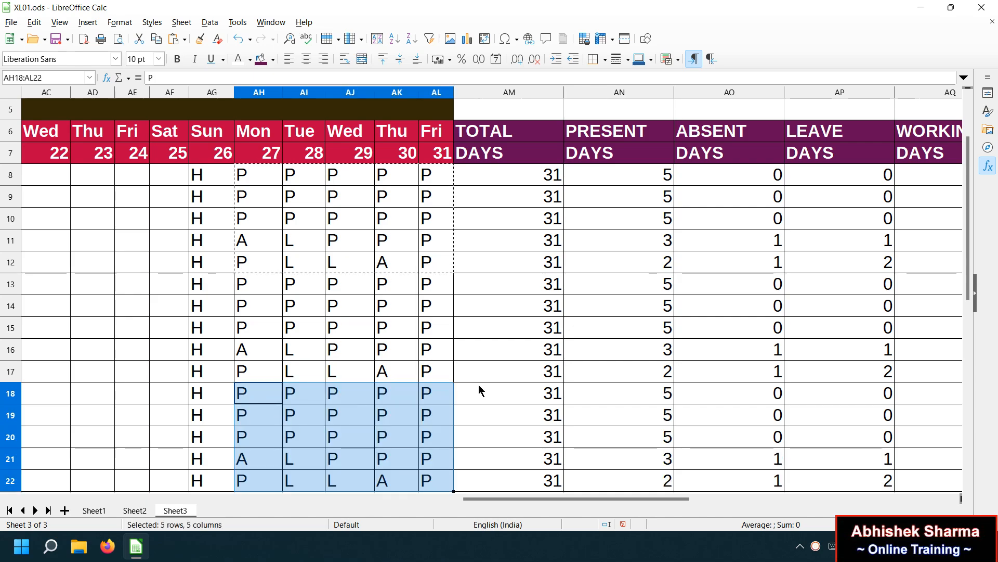
pyautogui.click(541, 391)
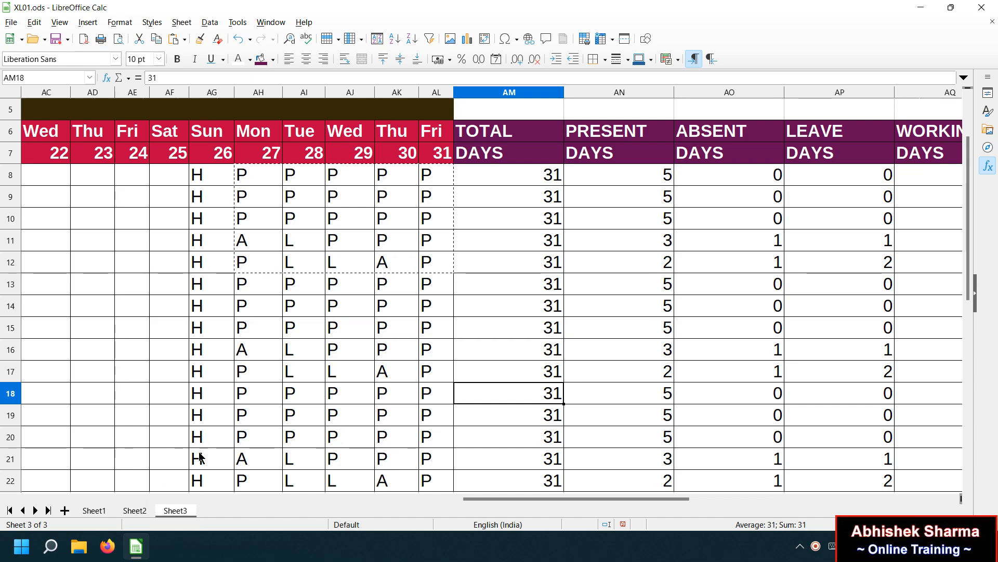
pyautogui.moveTo(477, 496); pyautogui.dragTo(127, 468)
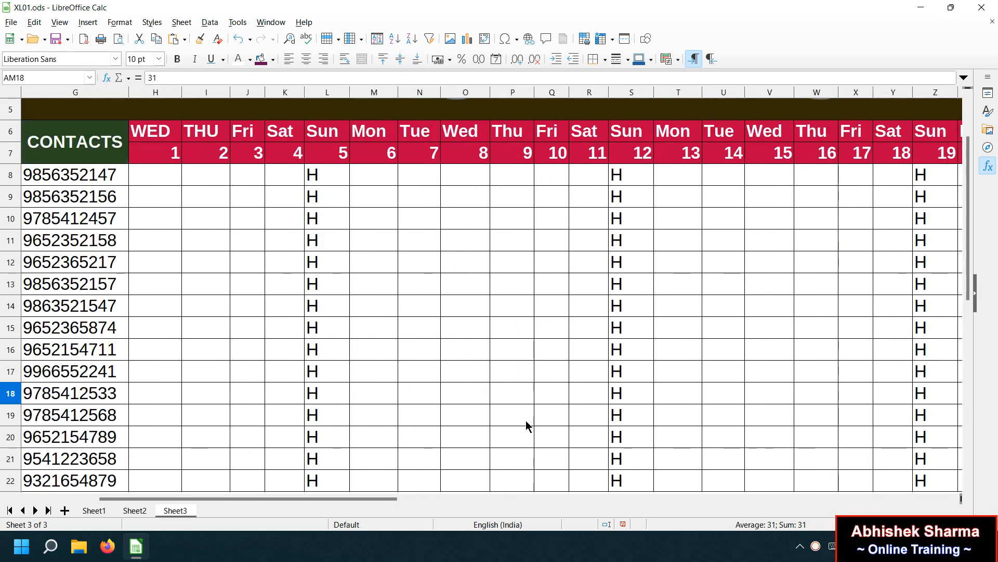
# Scroll across to columns AD–AQ and select WORKING DAYS cell AQ8.
pyautogui.rightClick(816, 540)
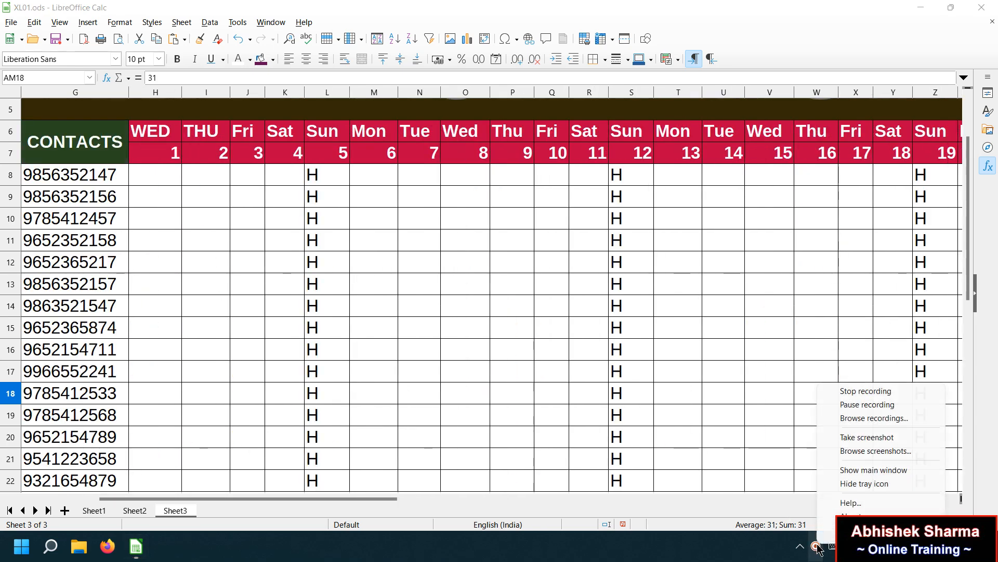
pyautogui.click(840, 404)
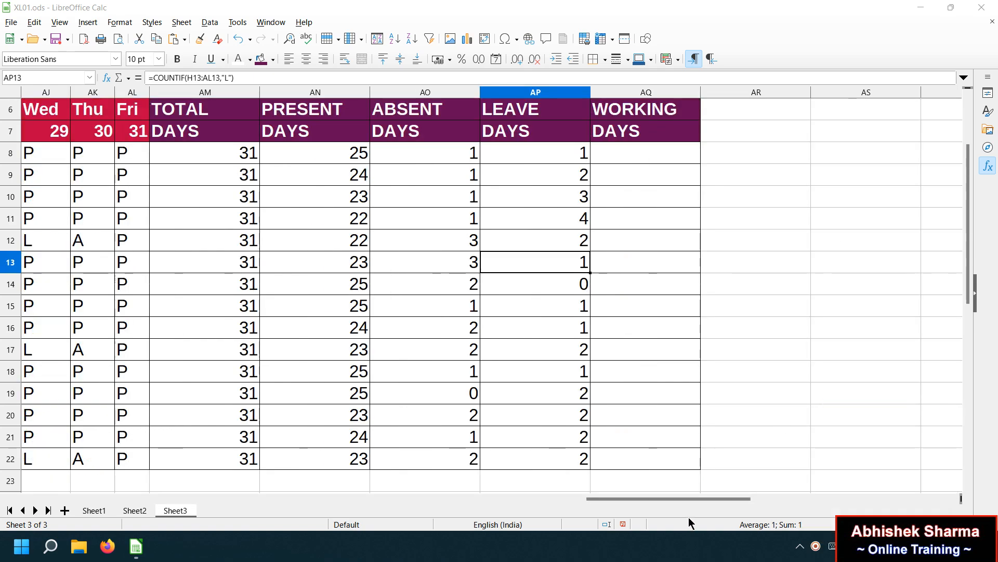
pyautogui.moveTo(686, 494); pyautogui.dragTo(569, 495)
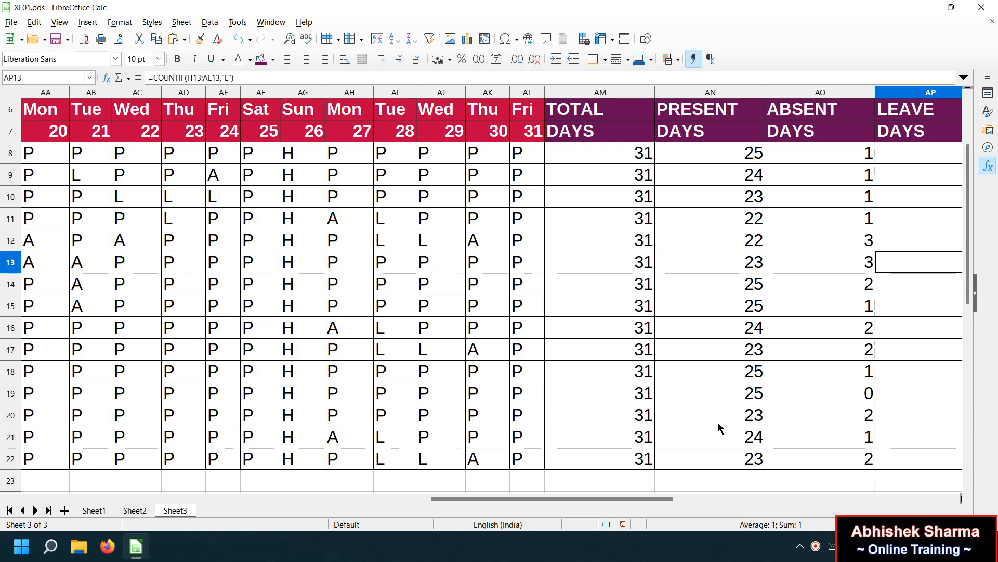
pyautogui.moveTo(627, 499); pyautogui.dragTo(648, 496)
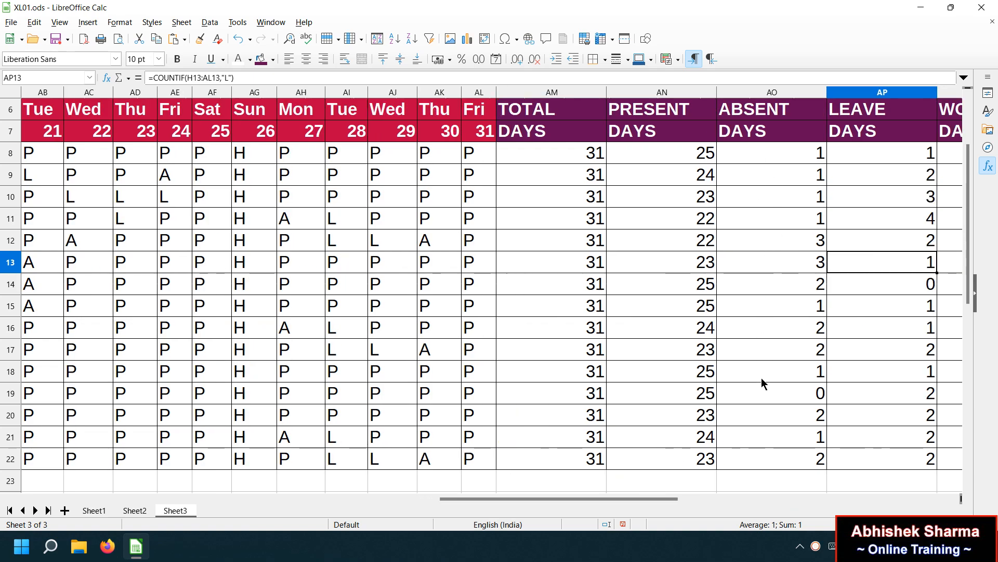
pyautogui.moveTo(617, 499); pyautogui.dragTo(659, 496)
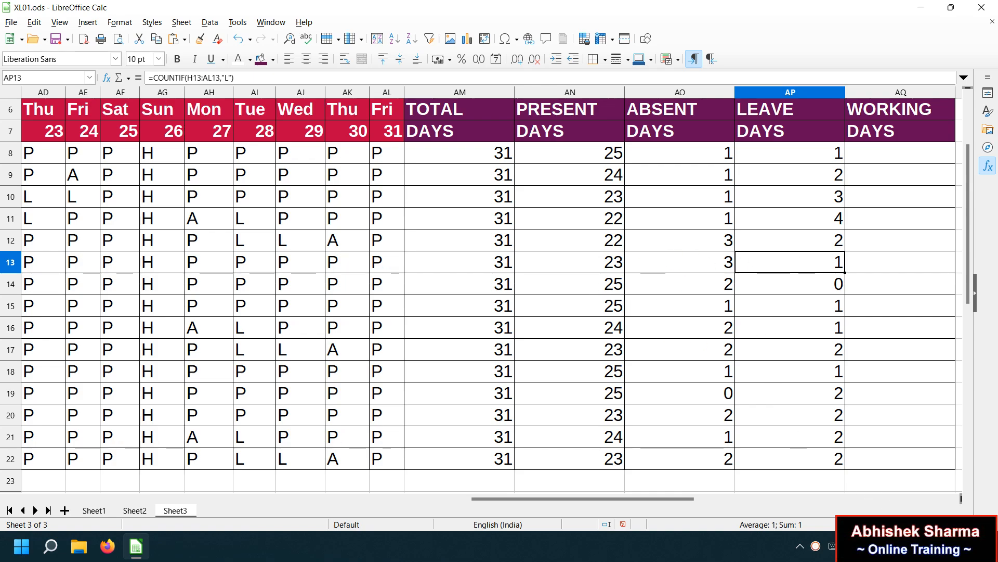
pyautogui.click(873, 158)
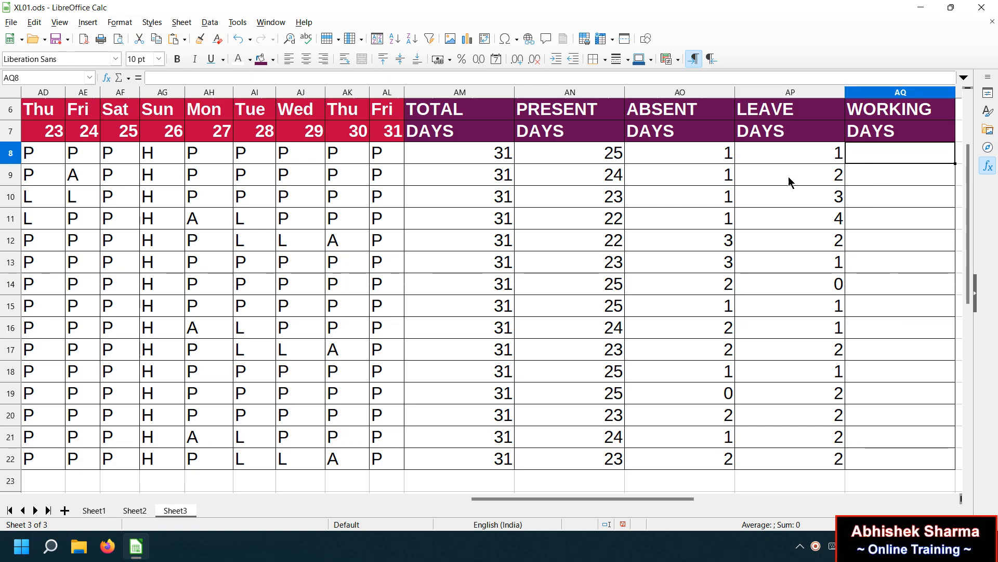
# Enter =AM8-AO8-AP8 in AQ8, giving 29, and review row 8's count formulas.
pyautogui.write('=')
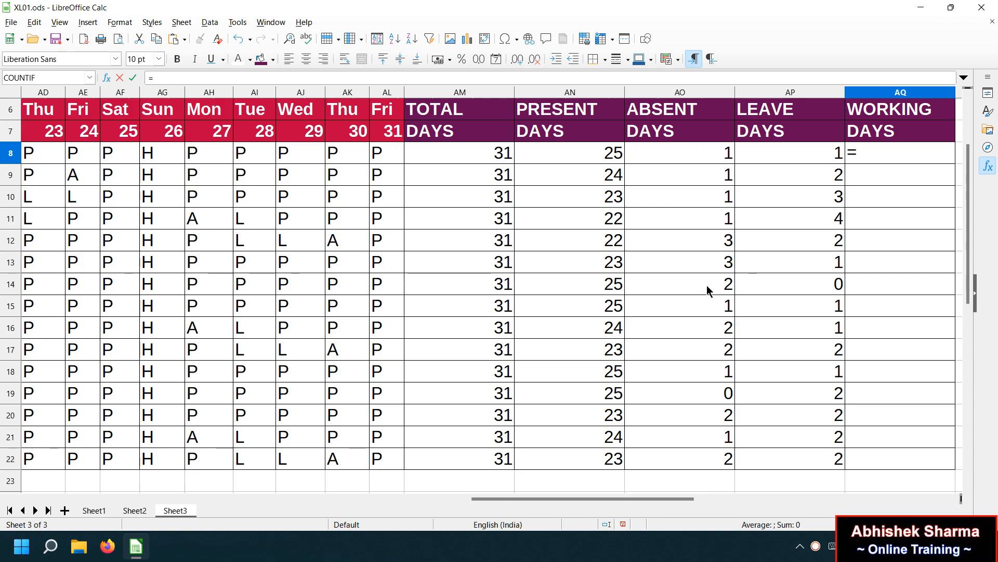
pyautogui.click(447, 151)
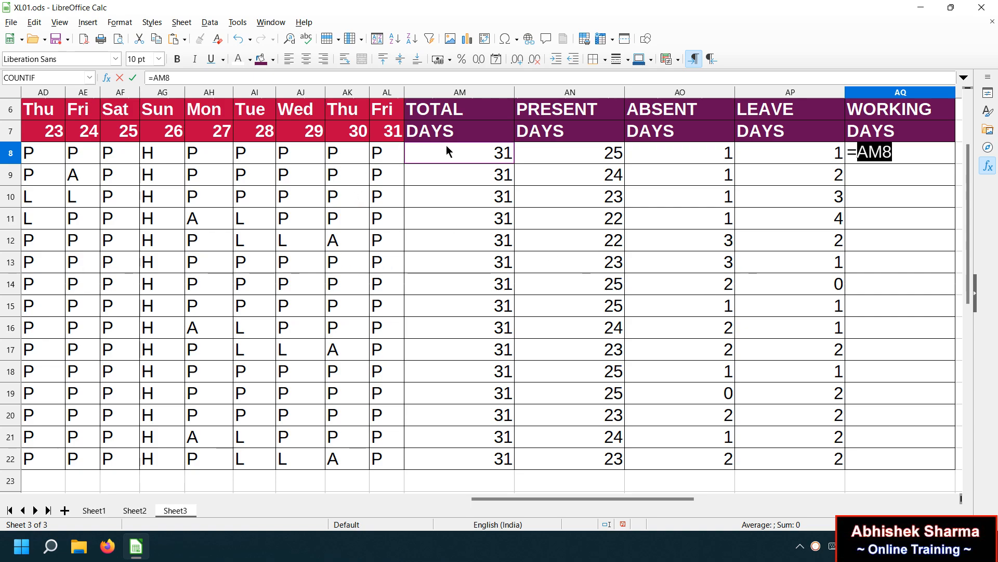
pyautogui.write('-')
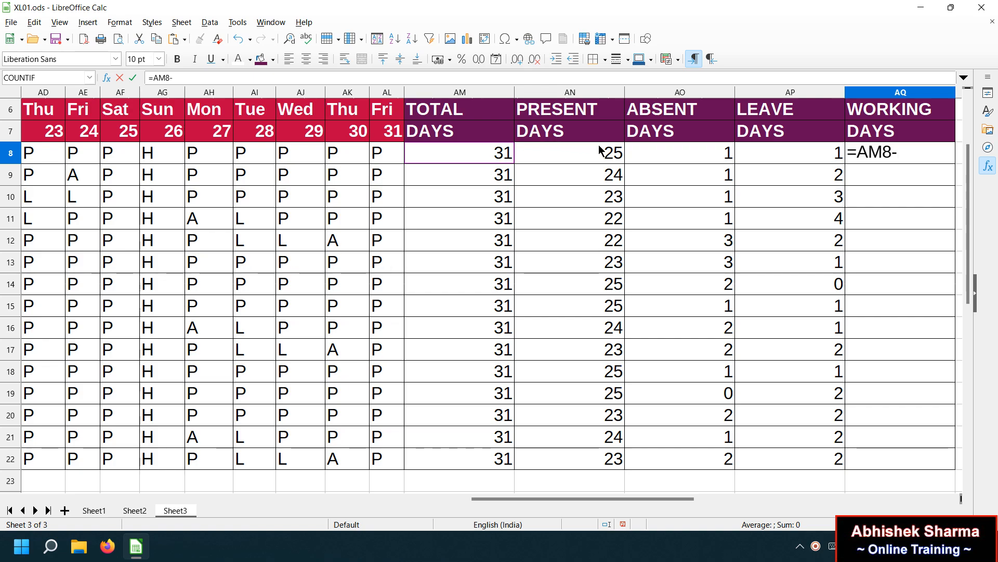
pyautogui.click(643, 153)
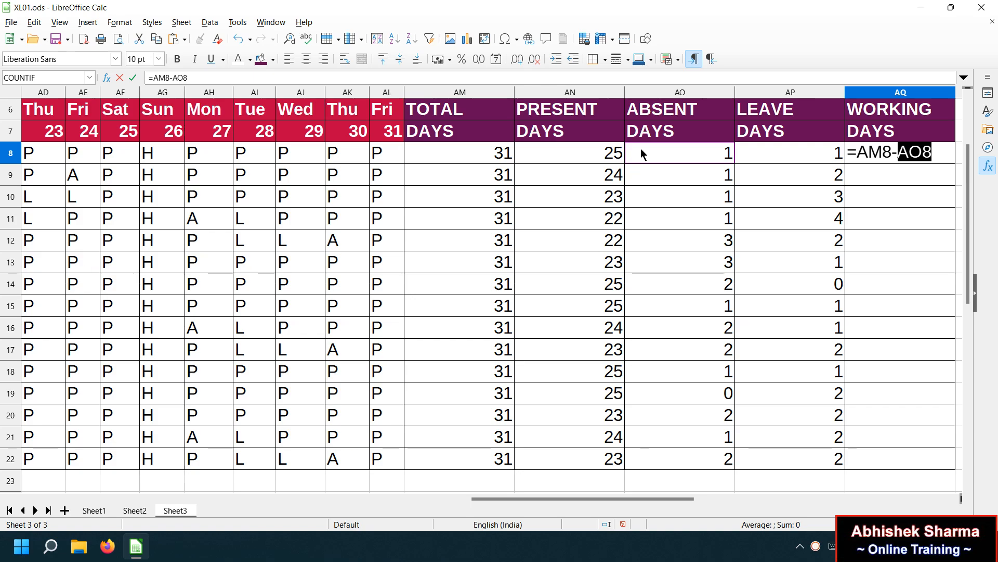
pyautogui.write('-')
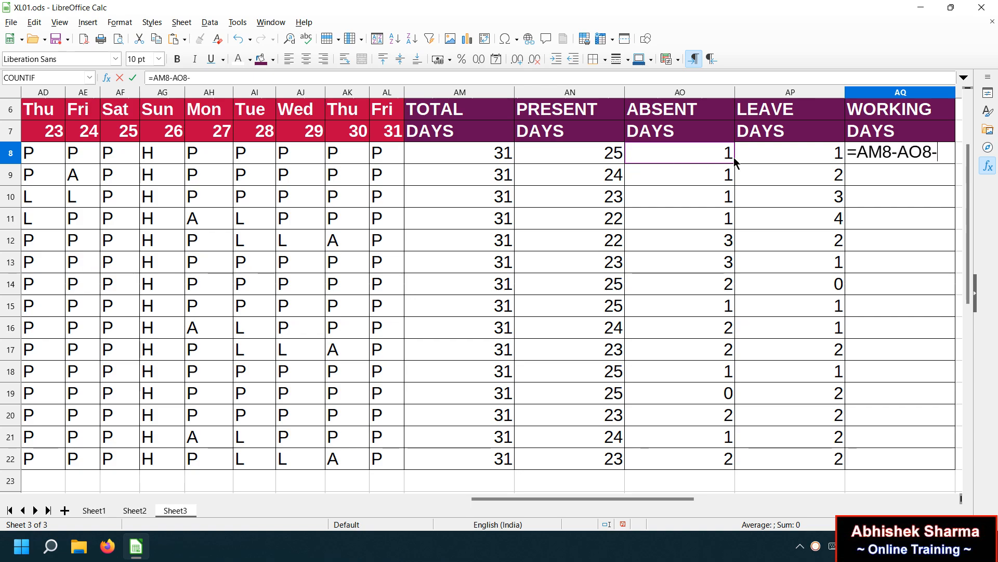
pyautogui.click(751, 159)
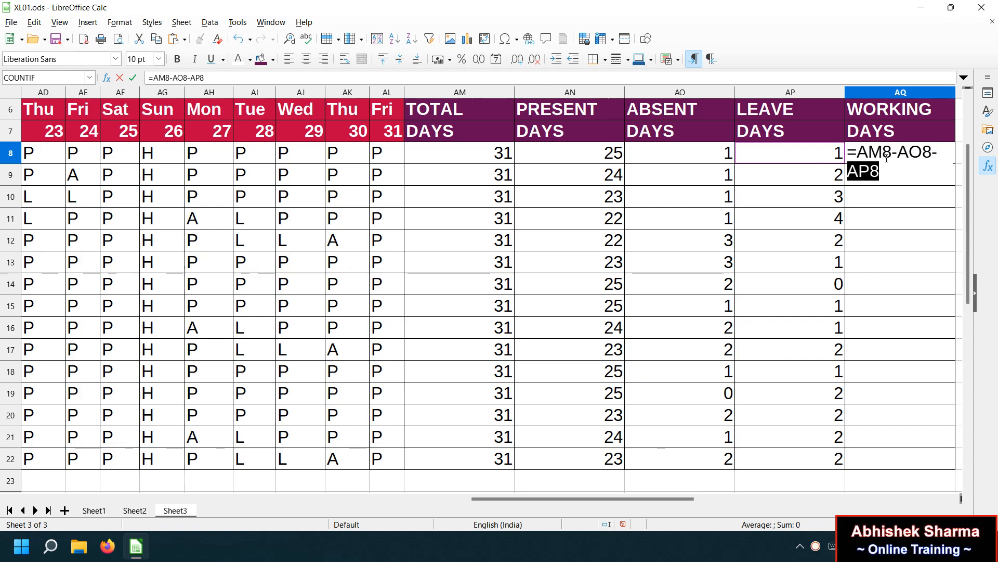
pyautogui.press('Return')
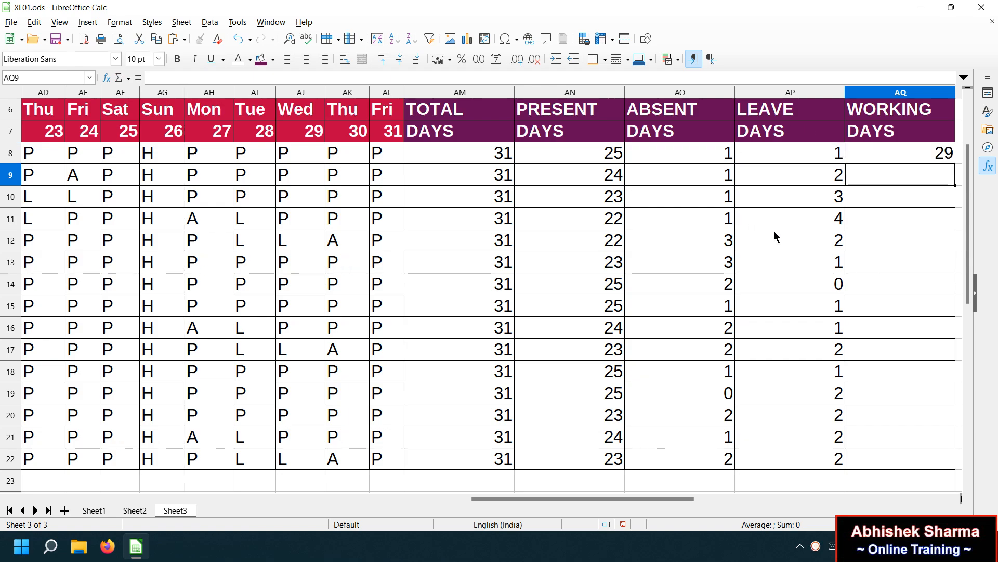
pyautogui.click(622, 156)
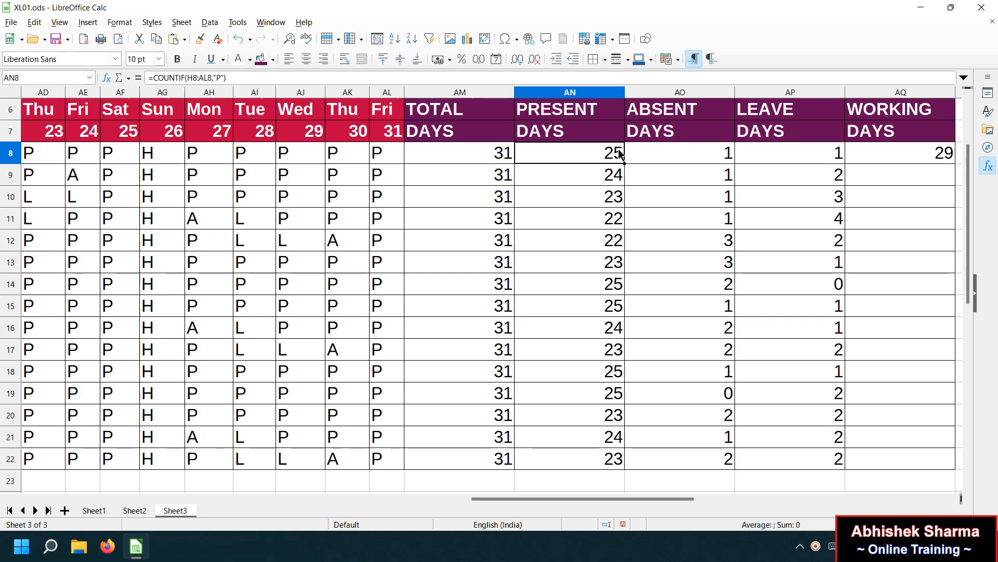
pyautogui.click(896, 158)
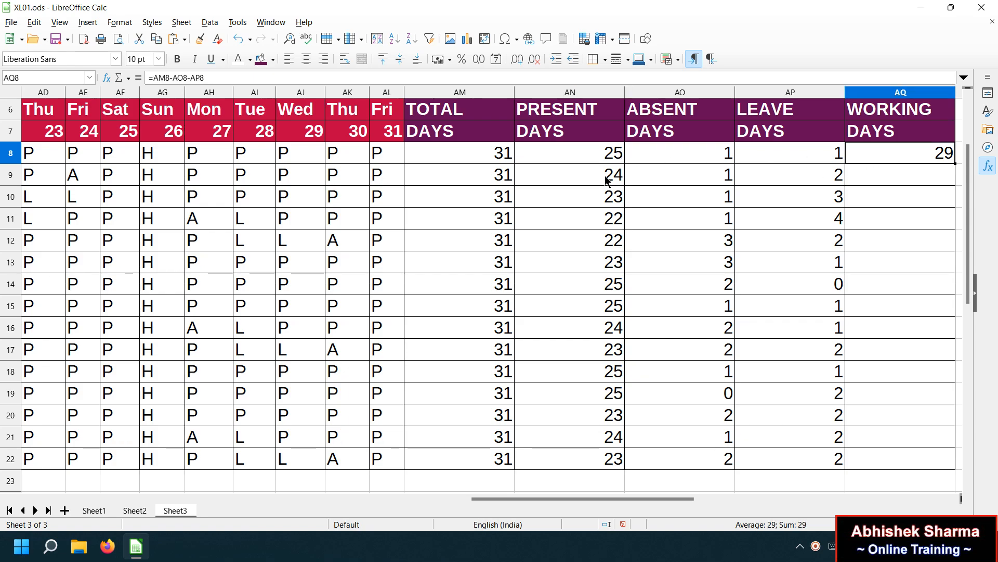
pyautogui.click(486, 162)
pyautogui.click(684, 161)
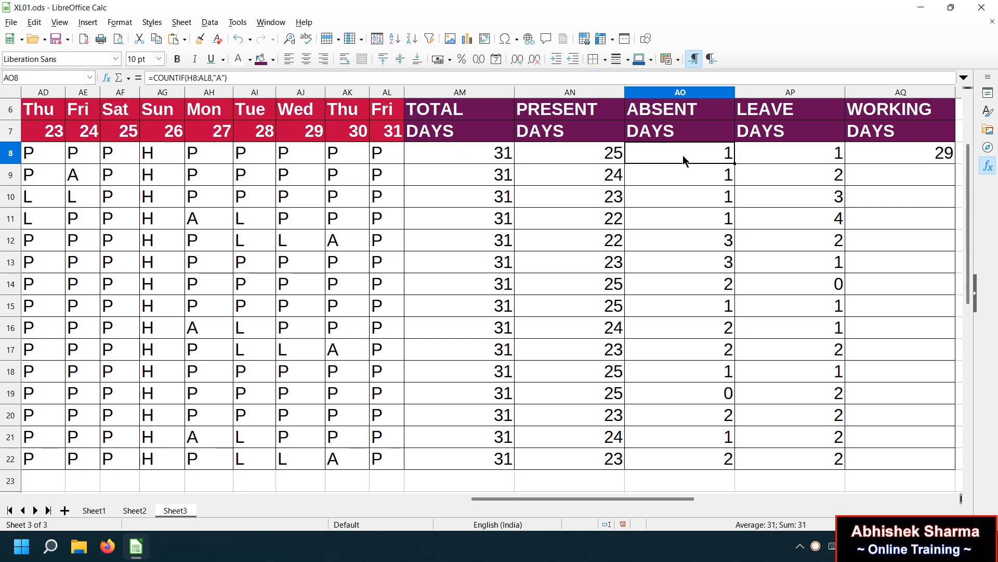
pyautogui.click(754, 156)
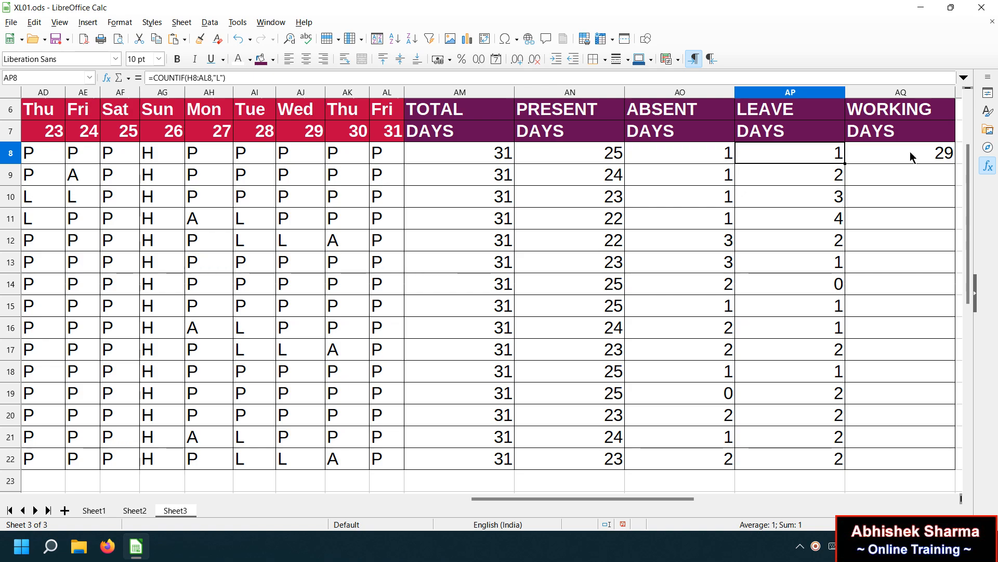
pyautogui.click(895, 157)
# Enter =AM9-AO9-AP9 in AQ9, giving 28 working days.
pyautogui.click(901, 176)
pyautogui.write('=')
pyautogui.click(491, 183)
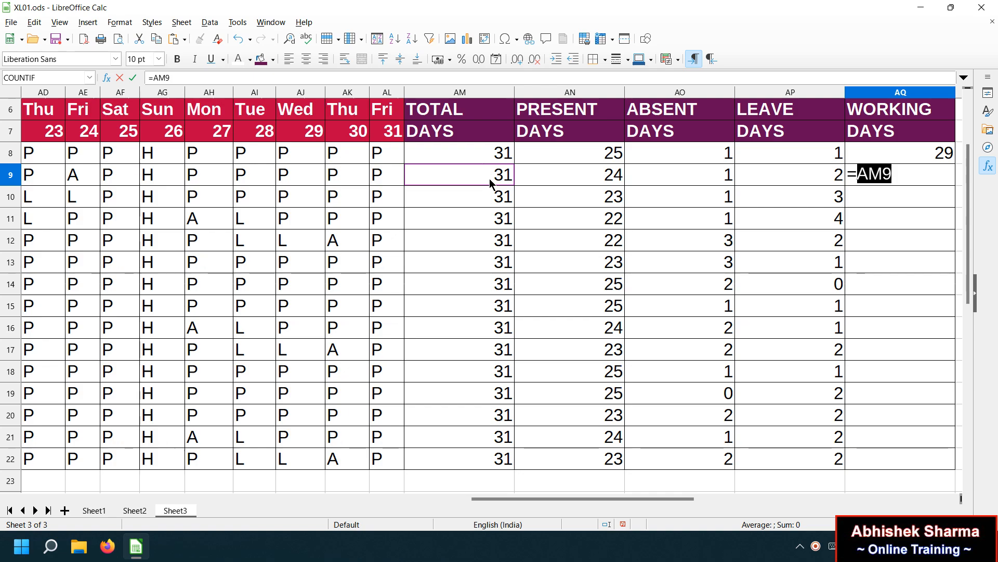
pyautogui.write('-')
pyautogui.click(674, 180)
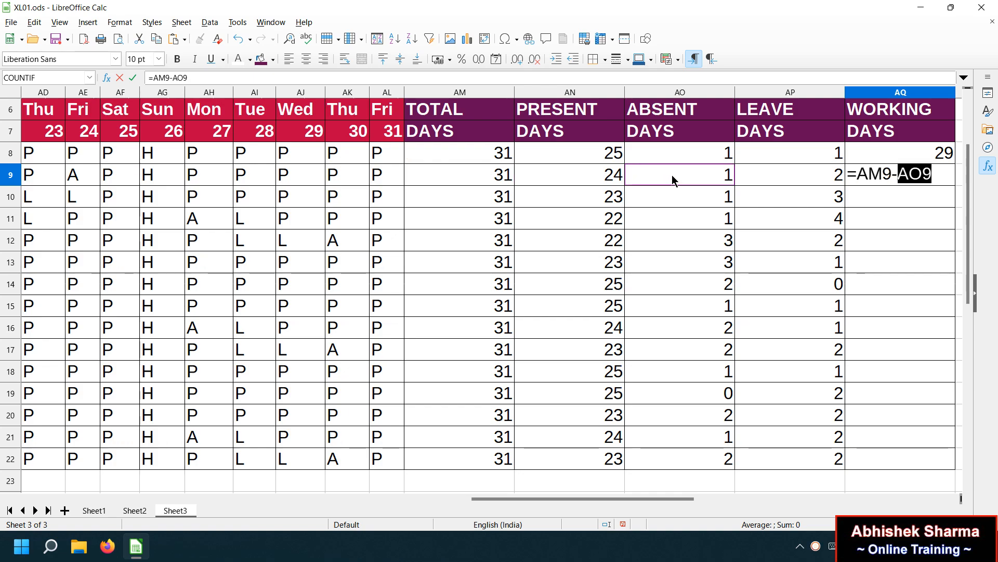
pyautogui.write('-')
pyautogui.click(762, 179)
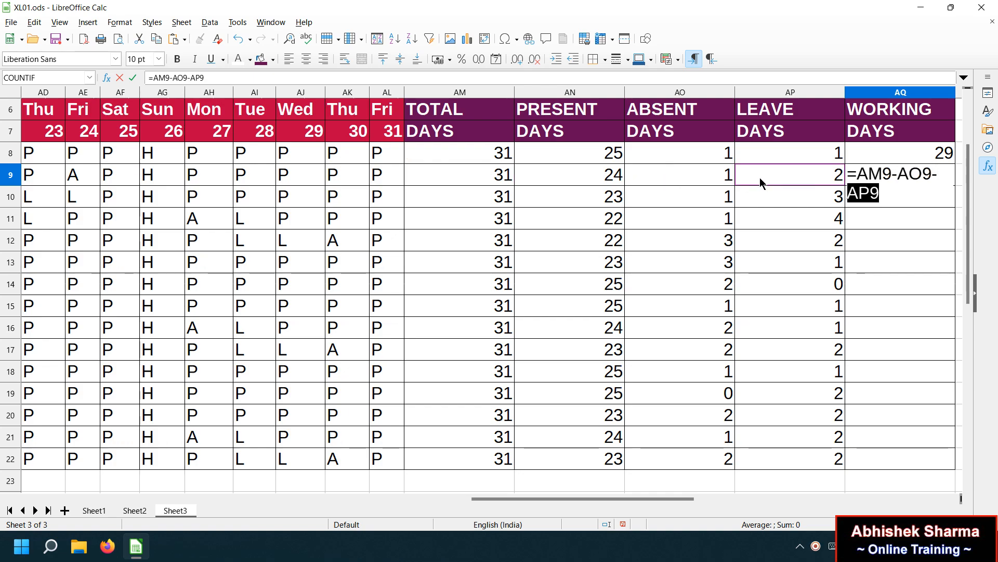
pyautogui.press('Return')
pyautogui.click(910, 180)
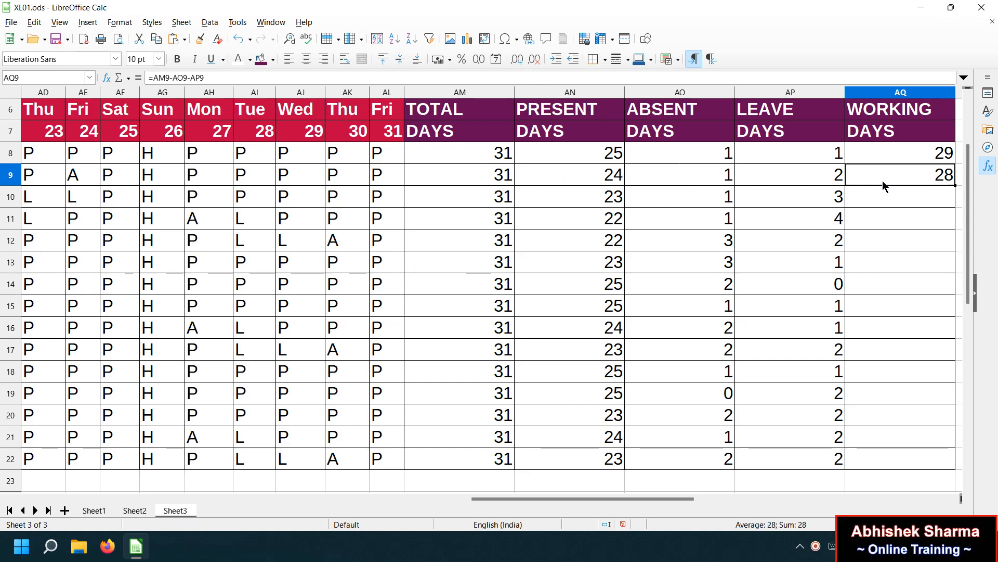
pyautogui.click(886, 156)
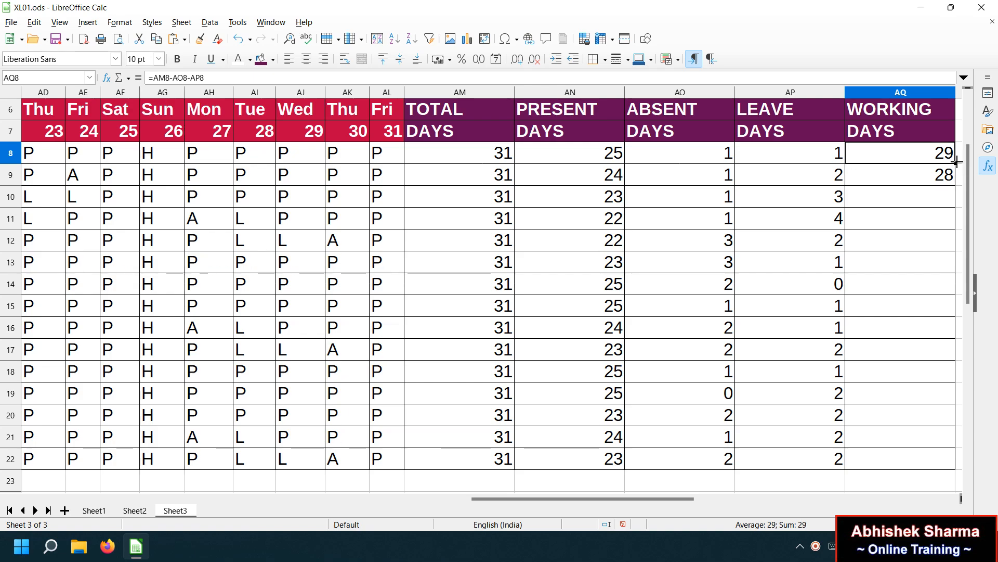
# Fill the AQ8 working-days formula down to AQ22.
pyautogui.moveTo(955, 163); pyautogui.dragTo(950, 471)
pyautogui.click(903, 348)
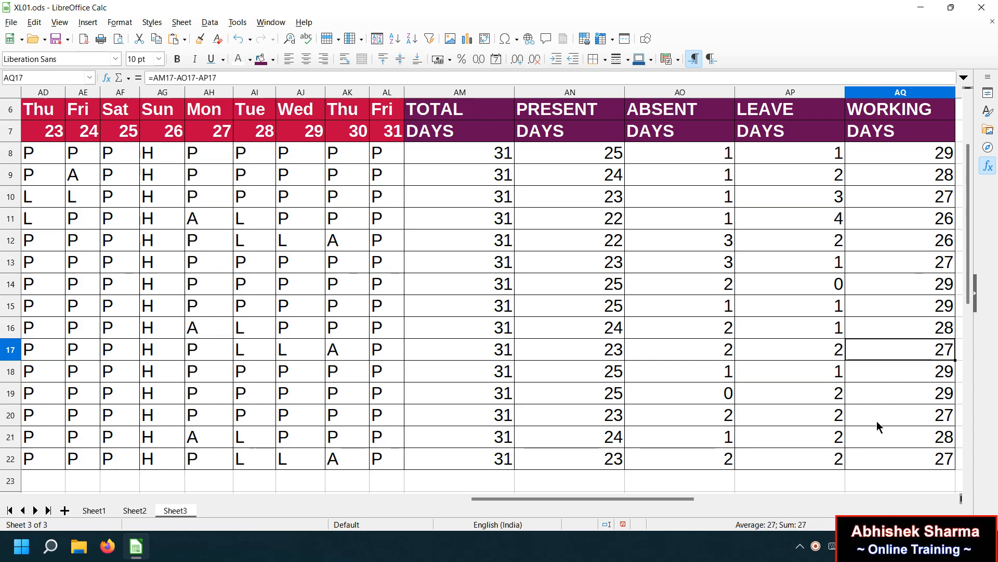
pyautogui.scroll(-3, 481, 288)
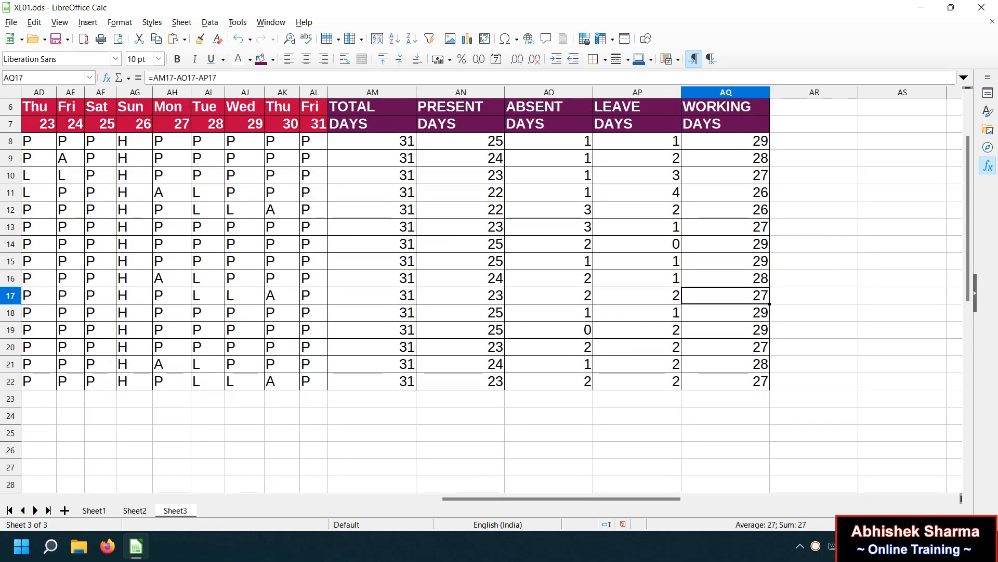
pyautogui.scroll(-2, 481, 289)
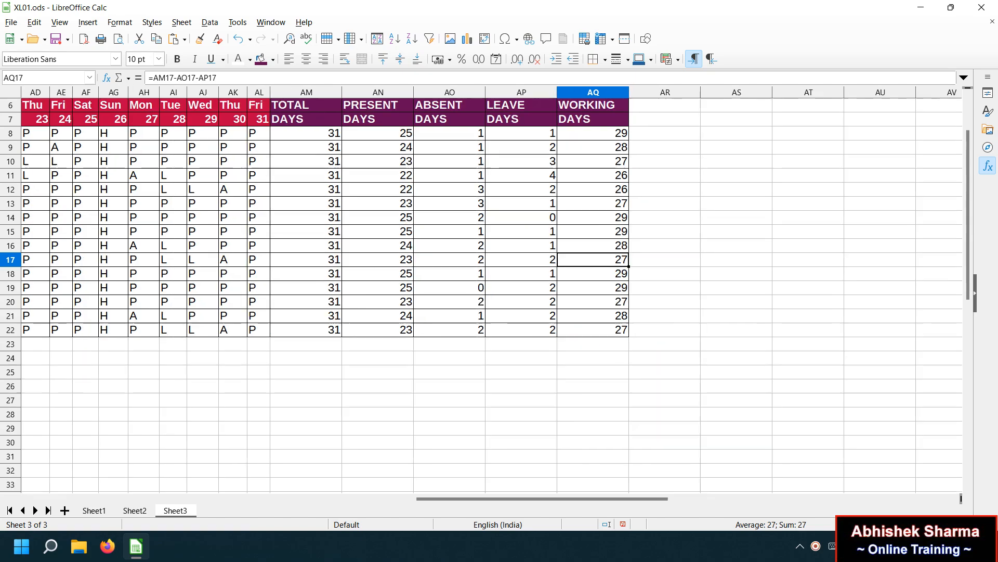
pyautogui.scroll(-1, 481, 289)
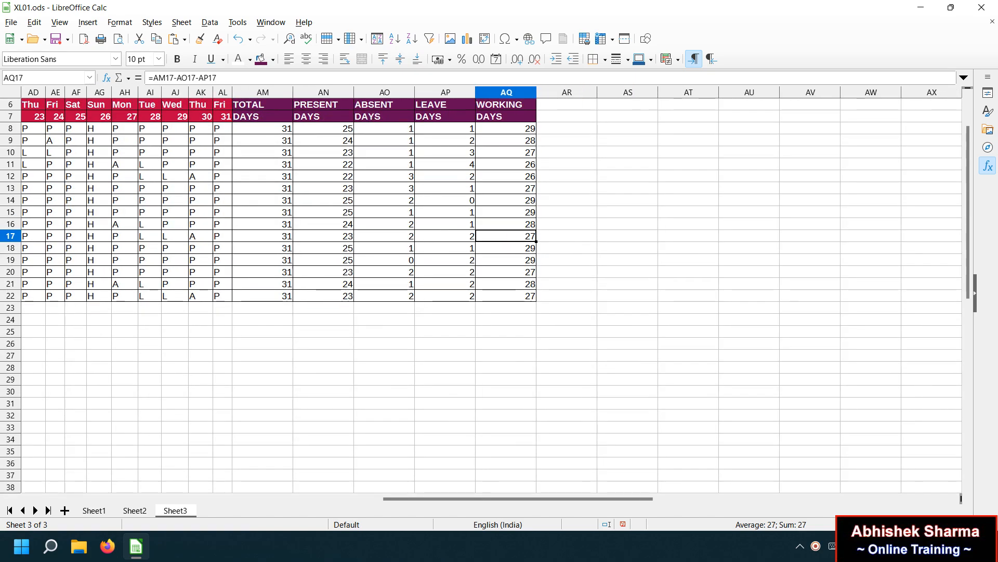
pyautogui.moveTo(647, 499); pyautogui.dragTo(243, 498)
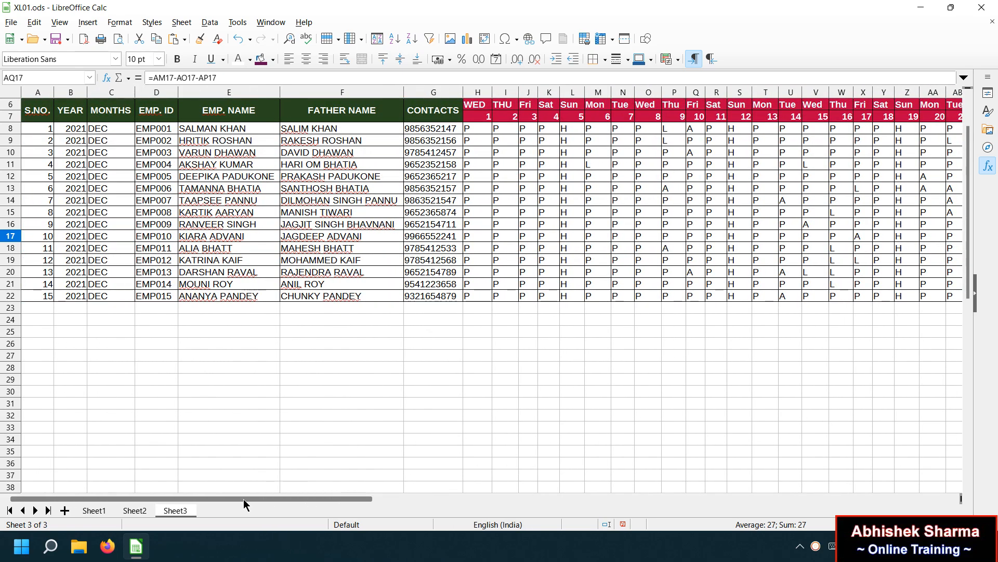
pyautogui.click(884, 463)
pyautogui.moveTo(978, 268); pyautogui.dragTo(992, 146)
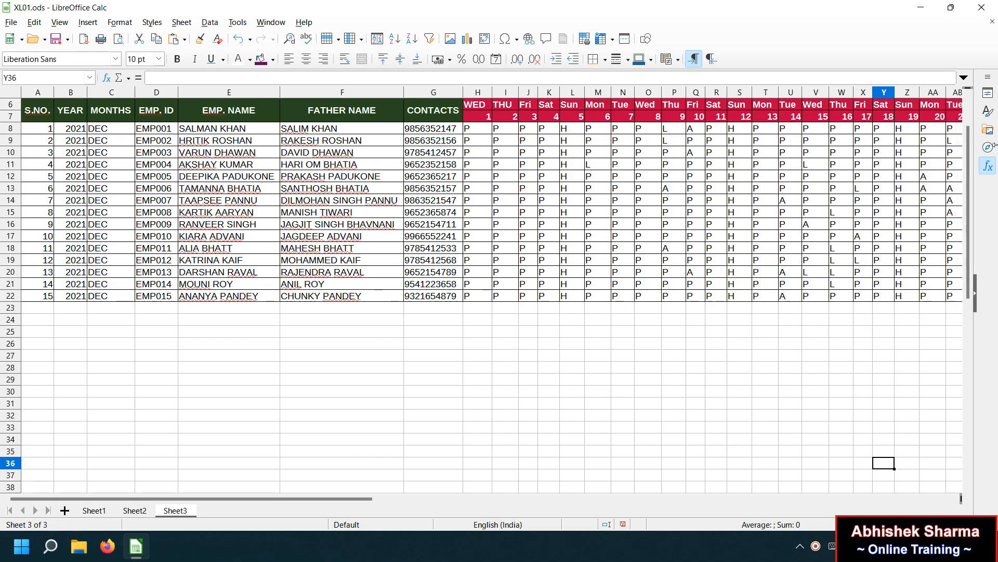
pyautogui.scroll(2, 968, 135)
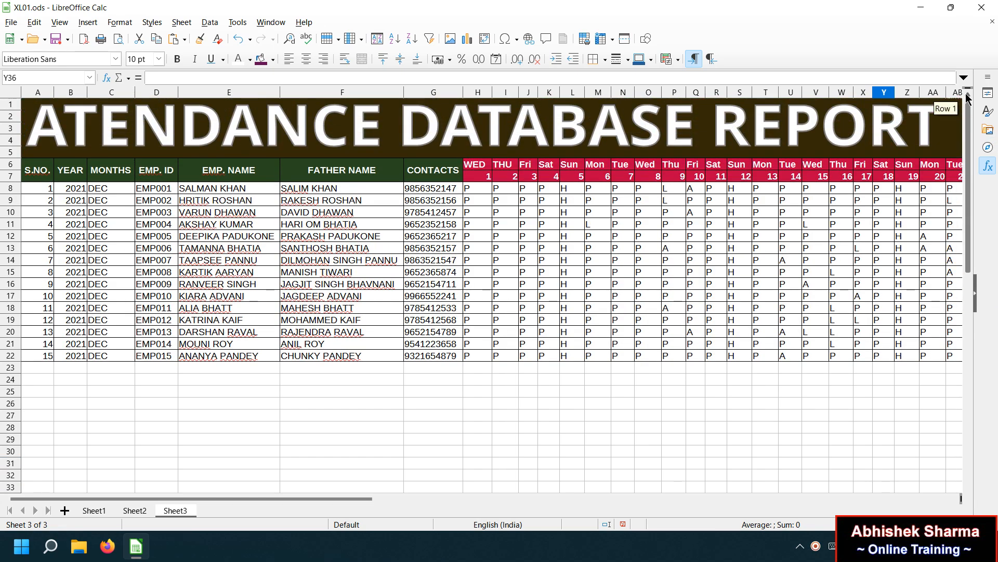
pyautogui.click(694, 343)
pyautogui.click(30, 210)
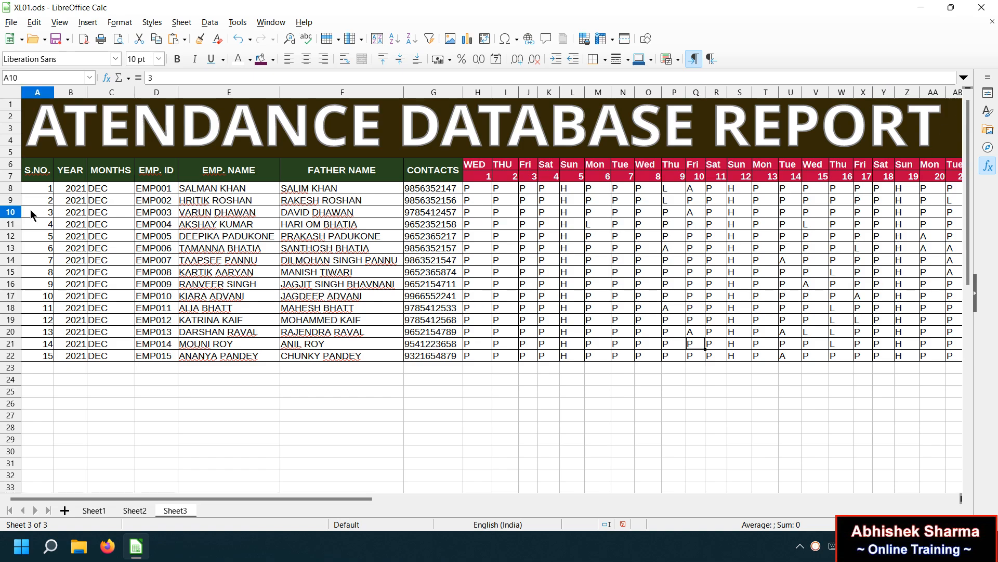
pyautogui.click(74, 211)
pyautogui.click(121, 211)
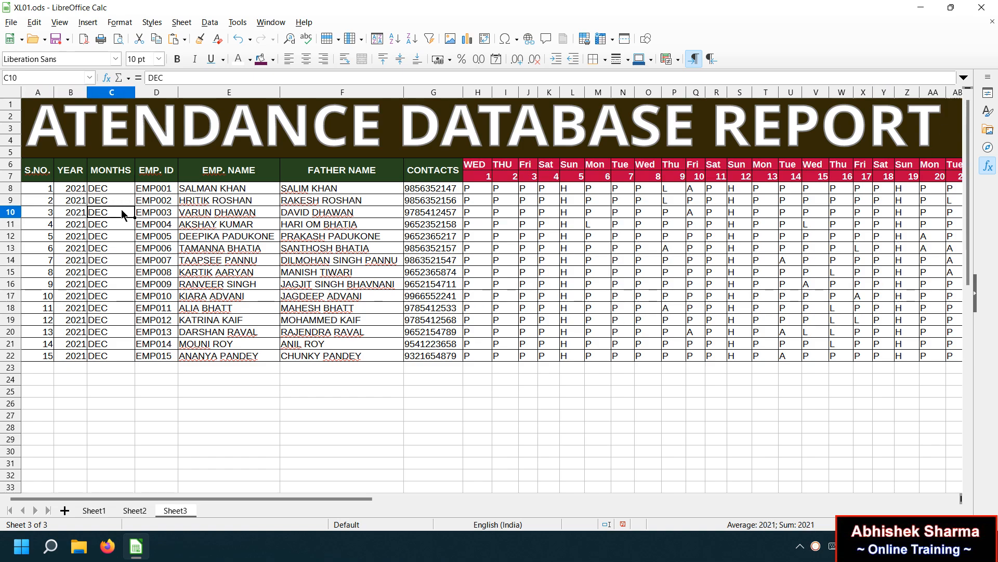
pyautogui.click(79, 173)
pyautogui.click(112, 174)
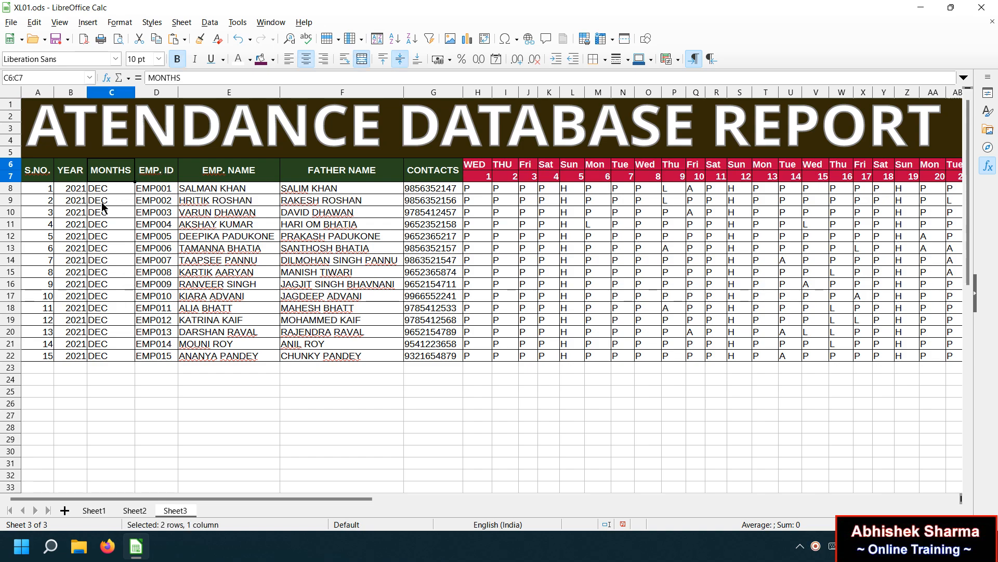
pyautogui.click(172, 200)
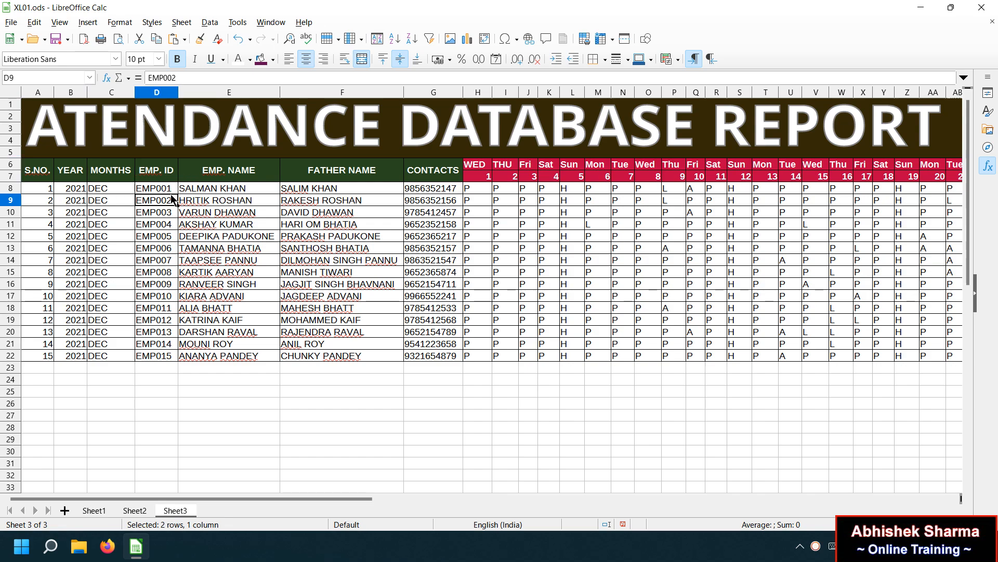
pyautogui.click(306, 191)
pyautogui.click(426, 192)
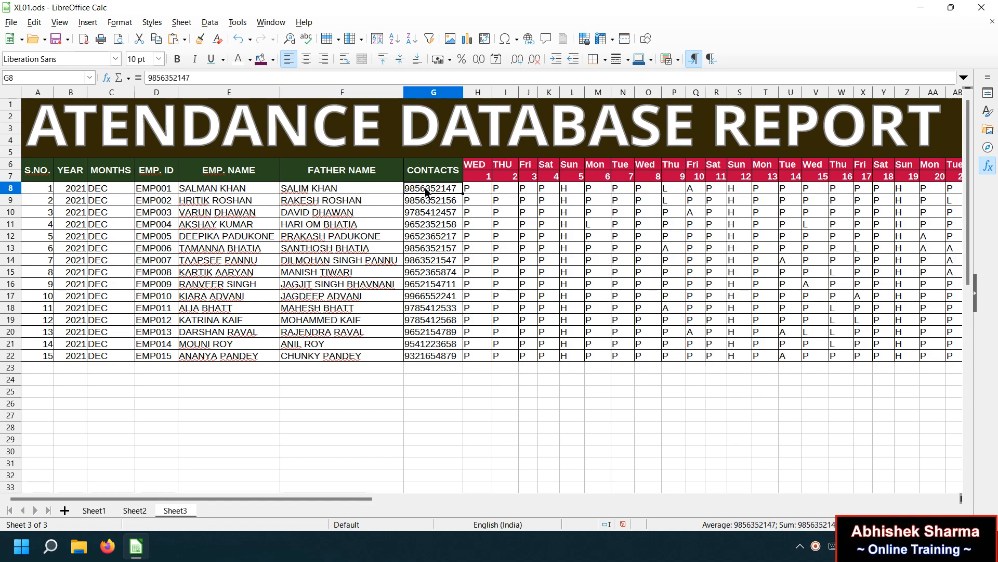
pyautogui.click(485, 192)
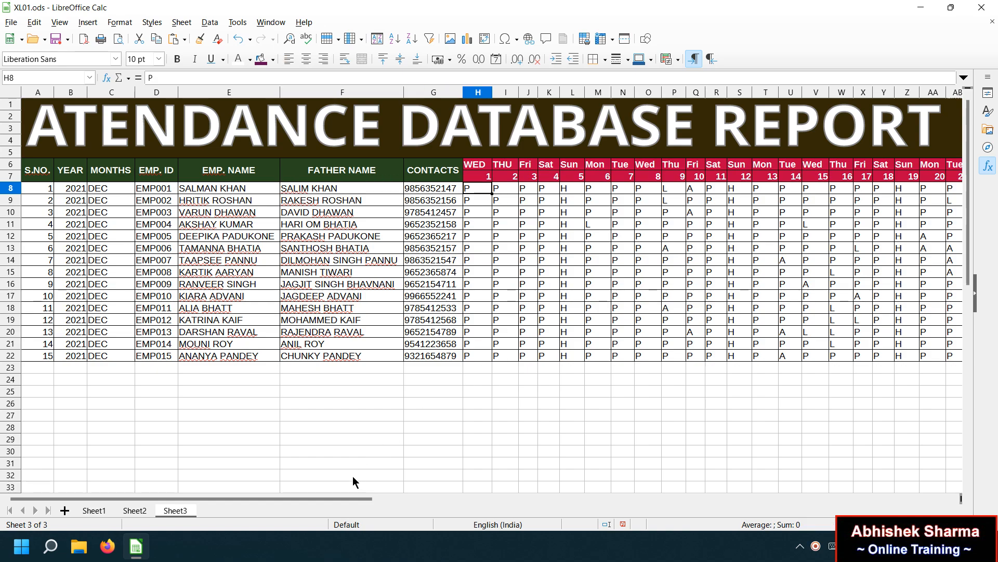
pyautogui.moveTo(347, 502); pyautogui.dragTo(460, 500)
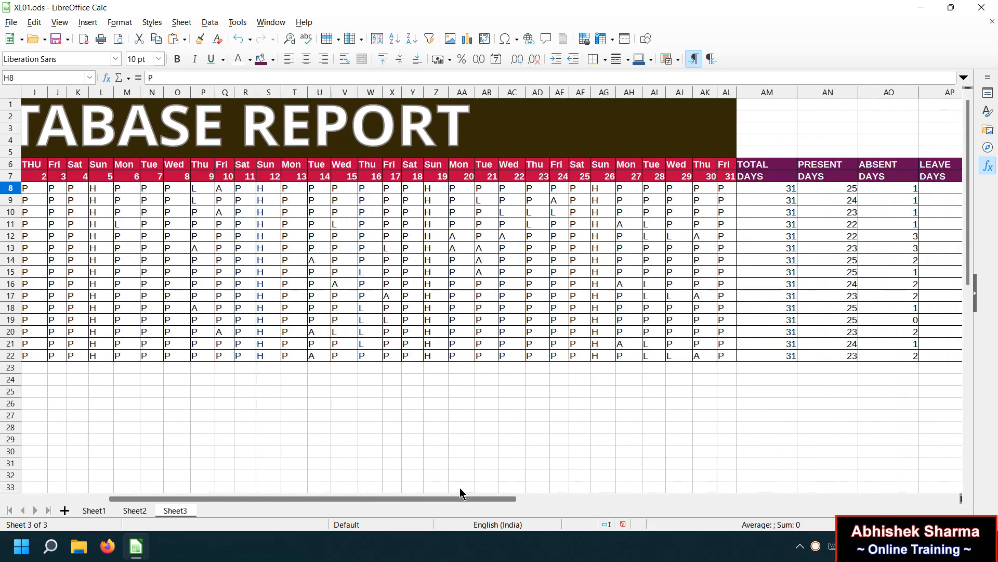
pyautogui.click(821, 191)
pyautogui.click(896, 191)
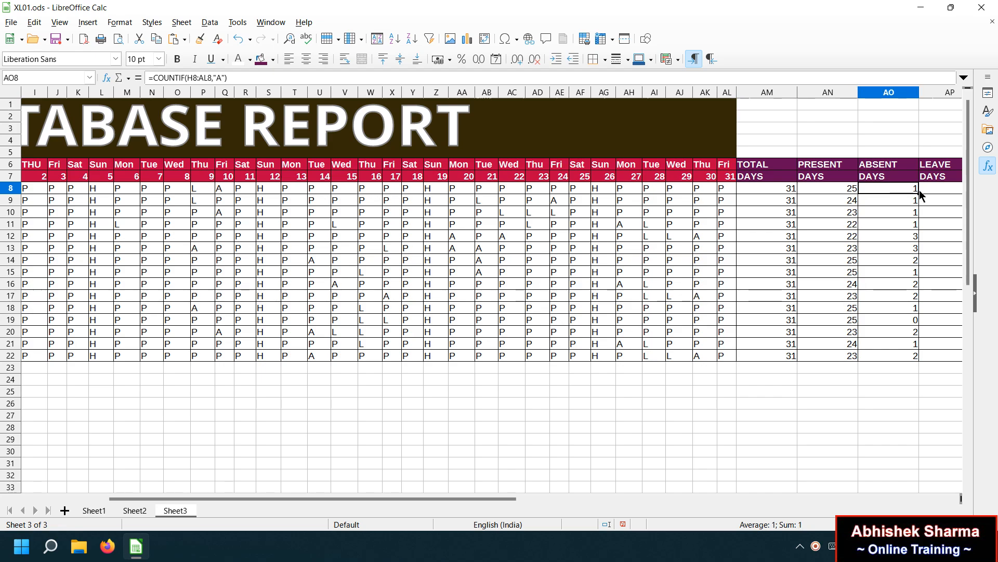
pyautogui.click(931, 192)
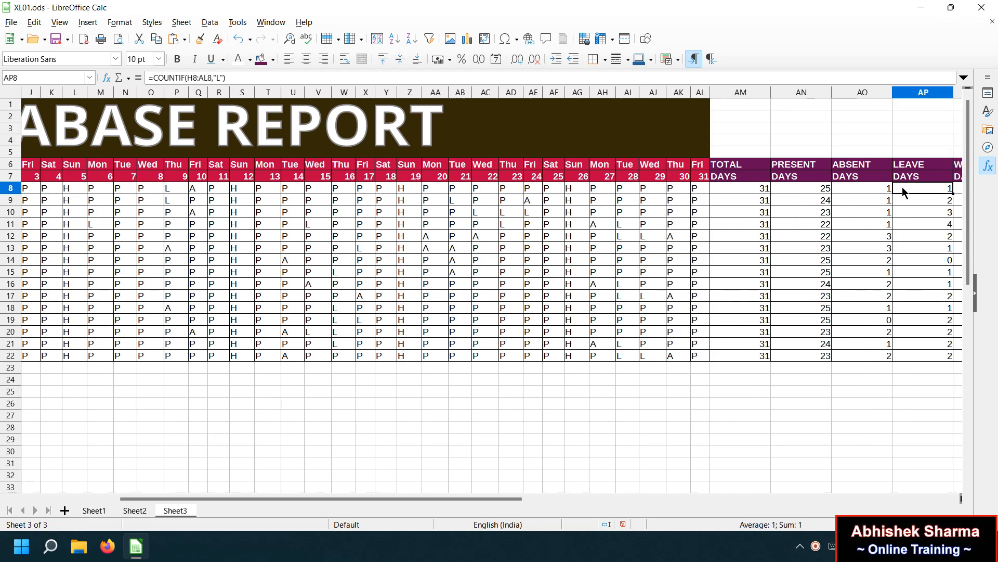
pyautogui.moveTo(475, 498); pyautogui.dragTo(528, 498)
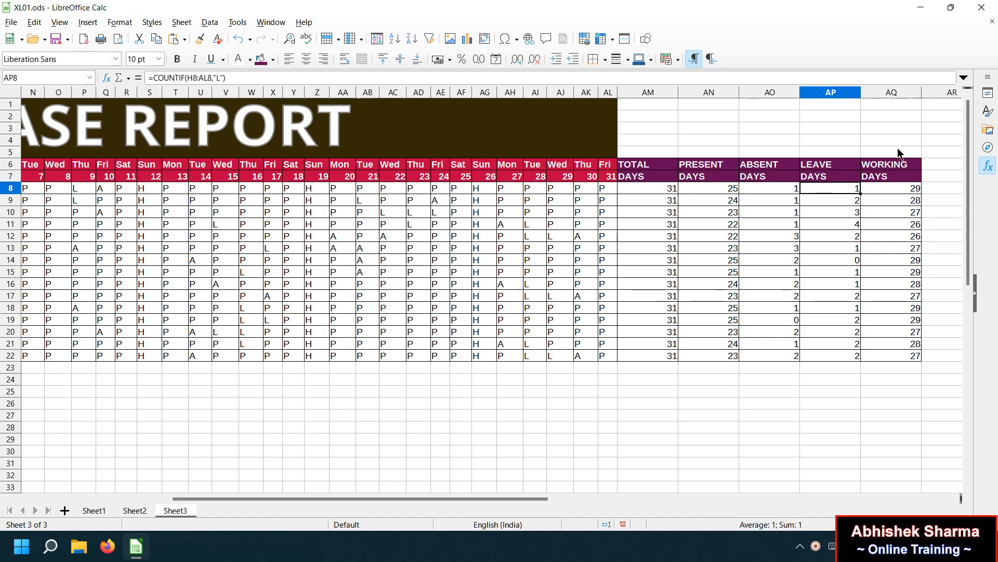
# Copy the dark brown banner fill from AK1 onto AM1:AQ5.
pyautogui.click(598, 106)
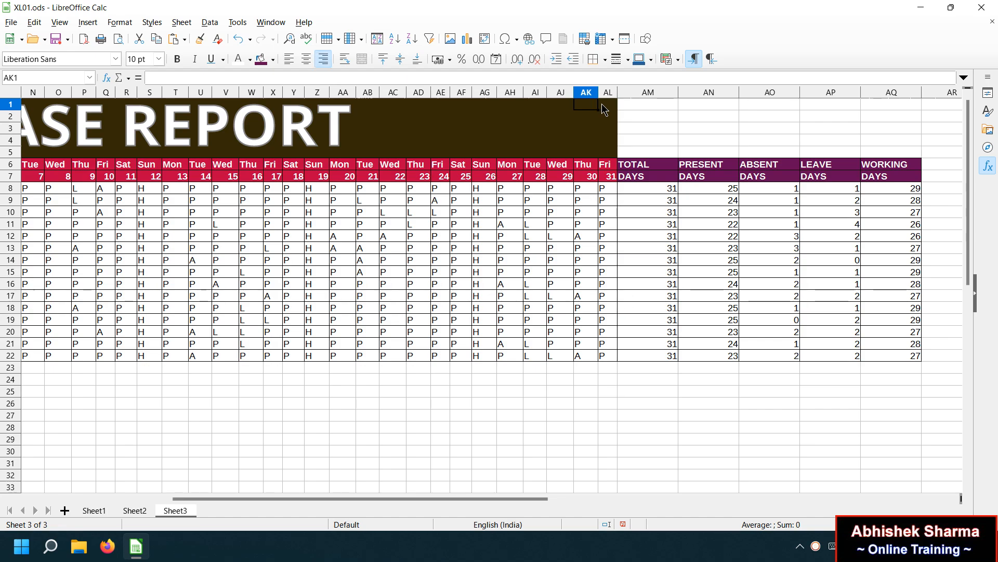
pyautogui.hotkey('ctrl', 'c')
pyautogui.moveTo(640, 152); pyautogui.dragTo(893, 106)
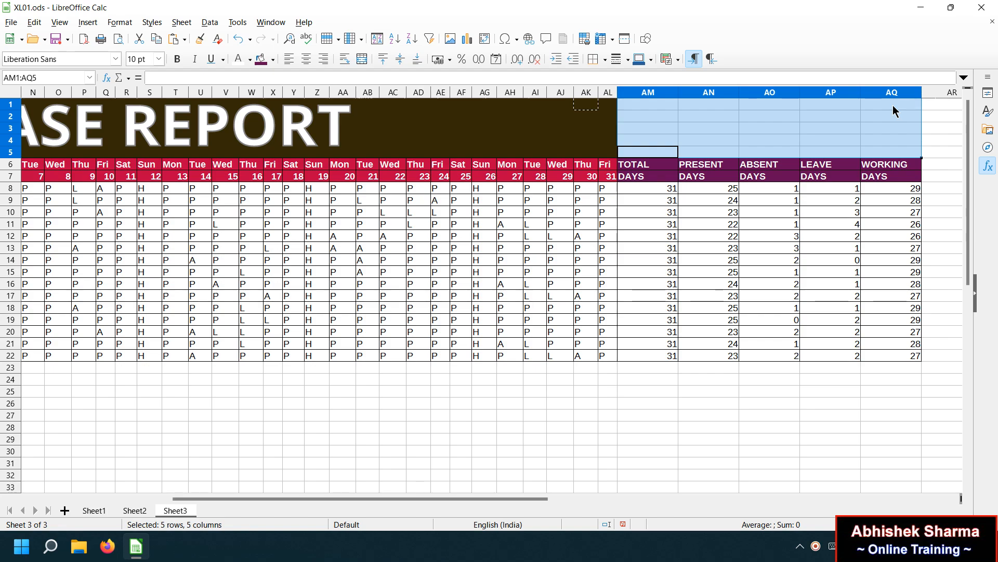
pyautogui.hotkey('ctrl', 'v')
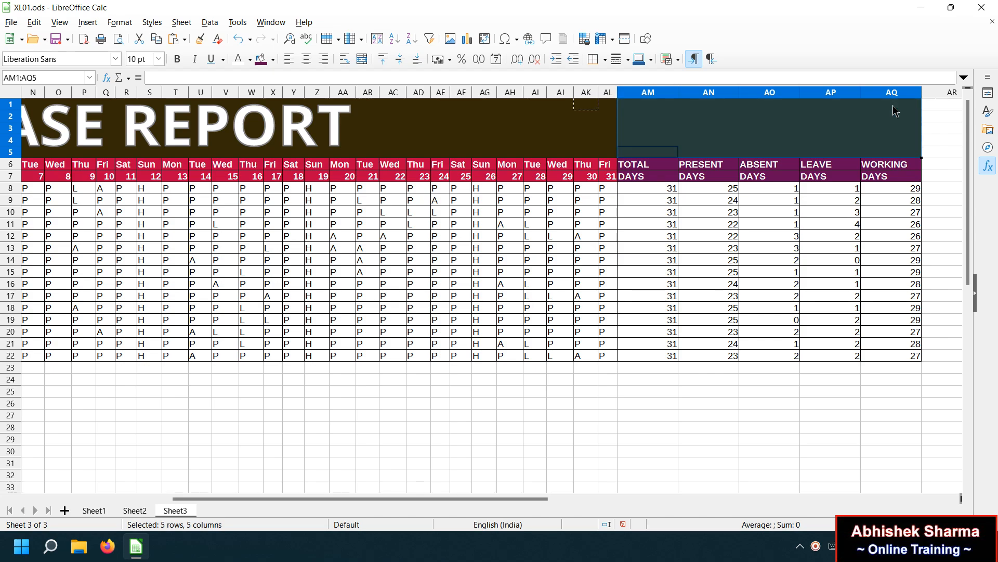
# Review the absent-days formula and attendance entries in rows 10–15.
pyautogui.click(754, 214)
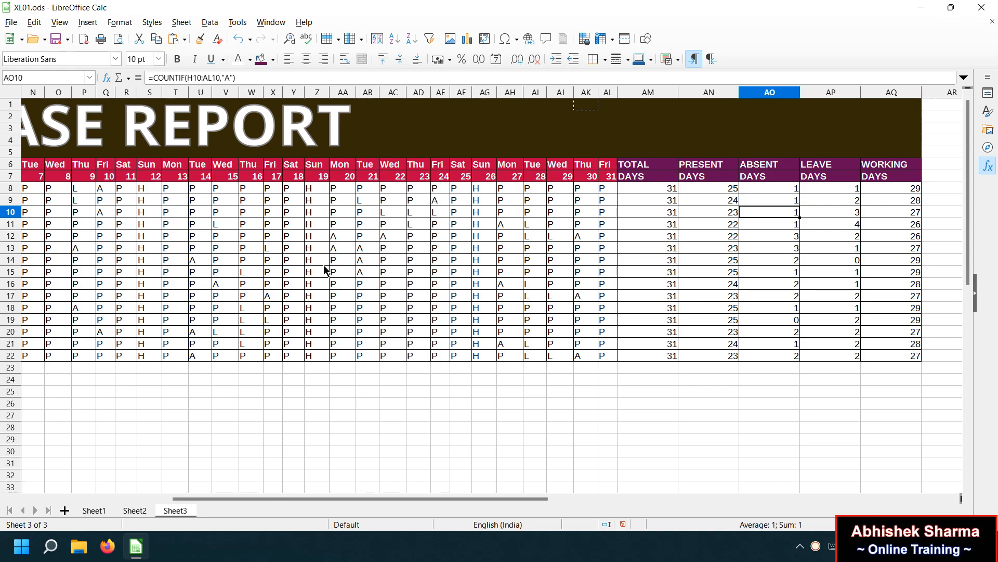
pyautogui.click(459, 225)
pyautogui.doubleClick(409, 275)
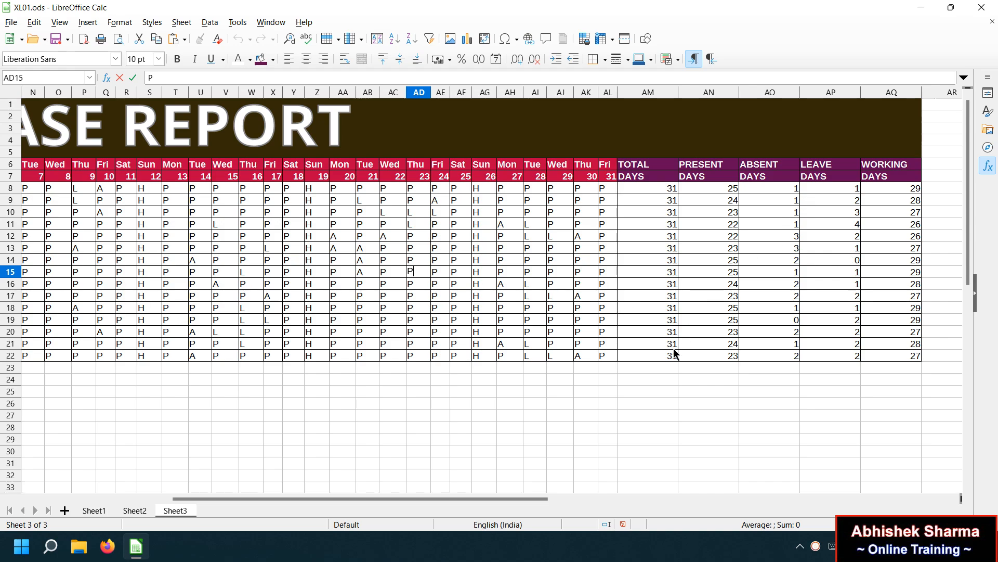
pyautogui.moveTo(514, 497); pyautogui.dragTo(276, 484)
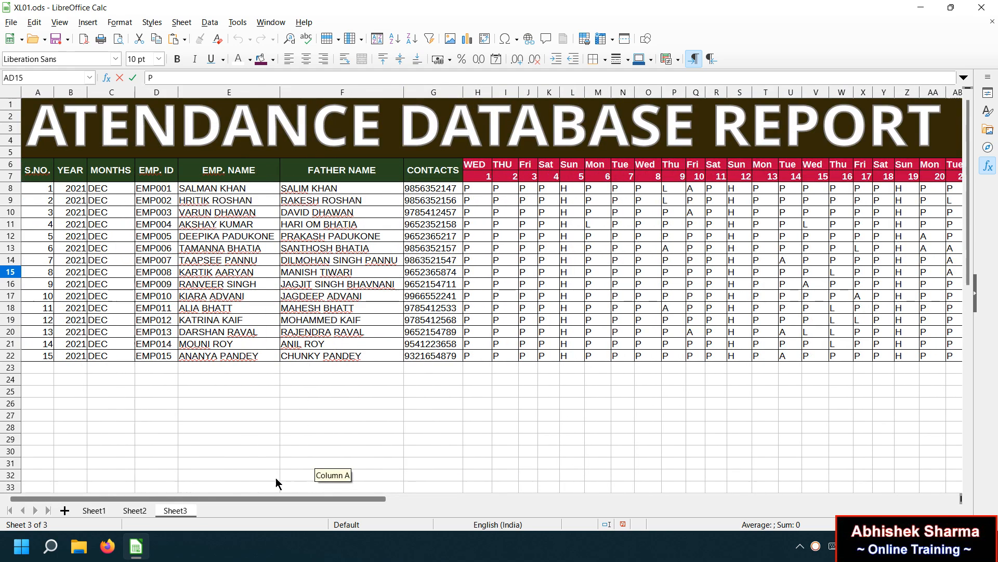
pyautogui.click(568, 403)
pyautogui.click(607, 415)
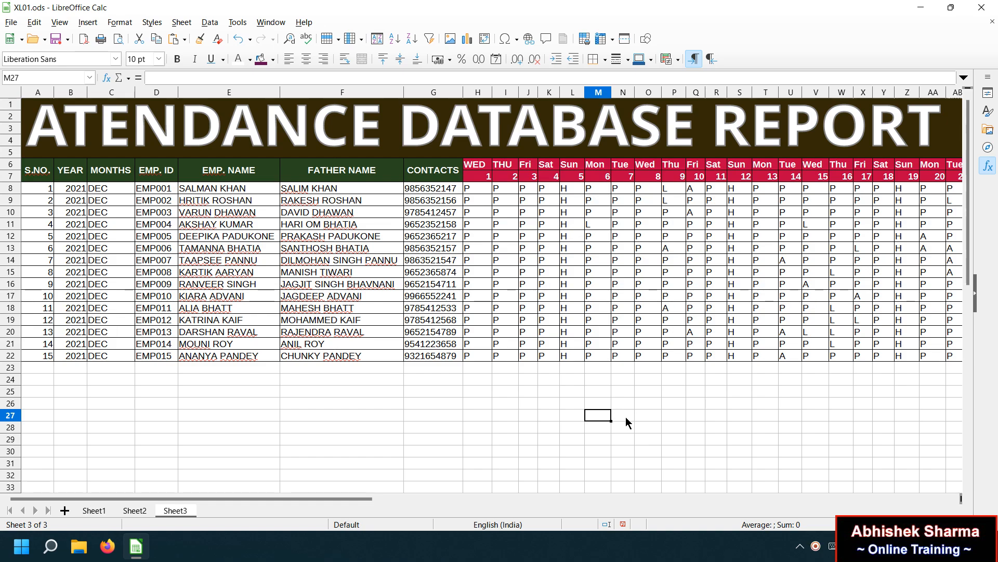
pyautogui.click(715, 426)
pyautogui.click(601, 430)
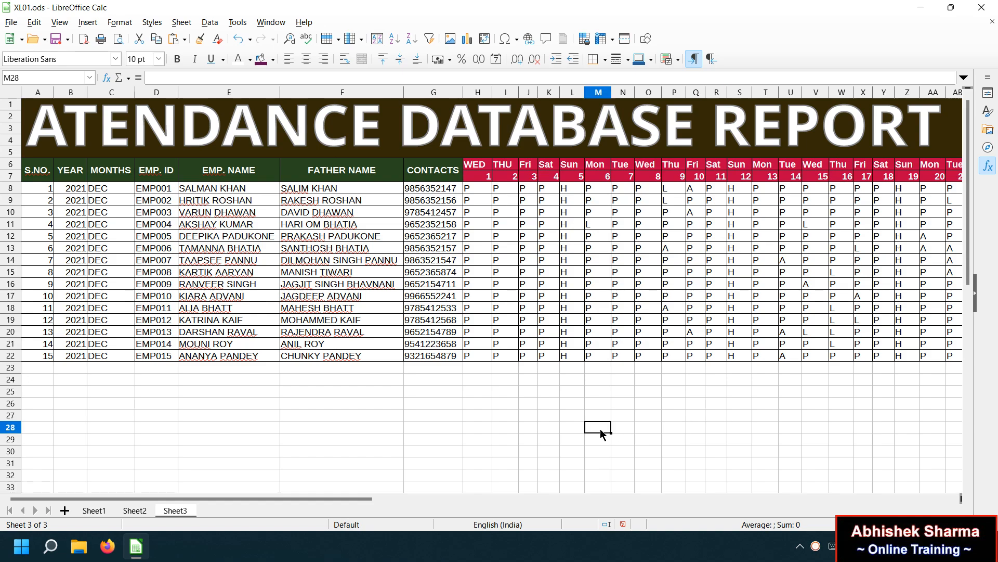
pyautogui.click(508, 408)
pyautogui.click(695, 419)
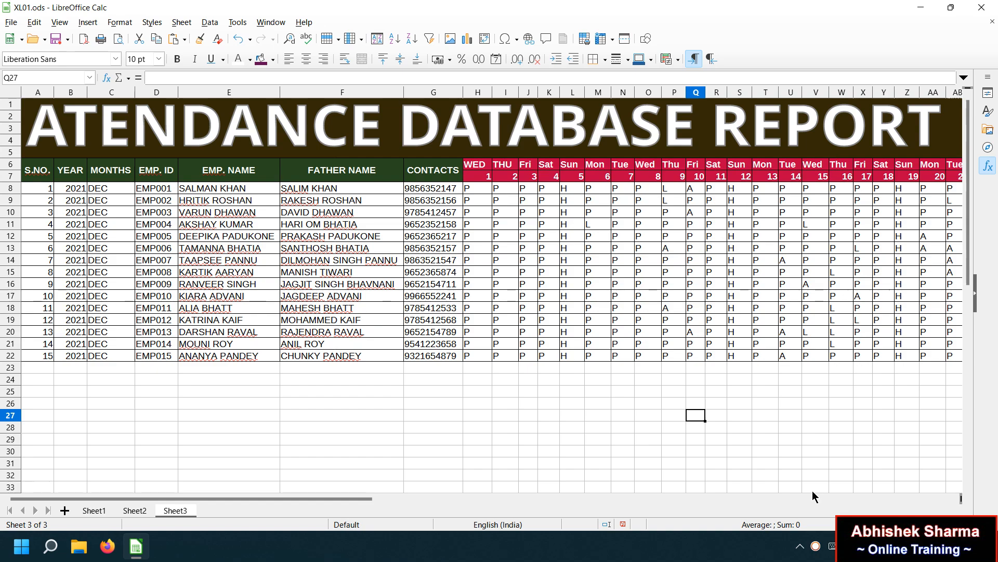
pyautogui.rightClick(815, 546)
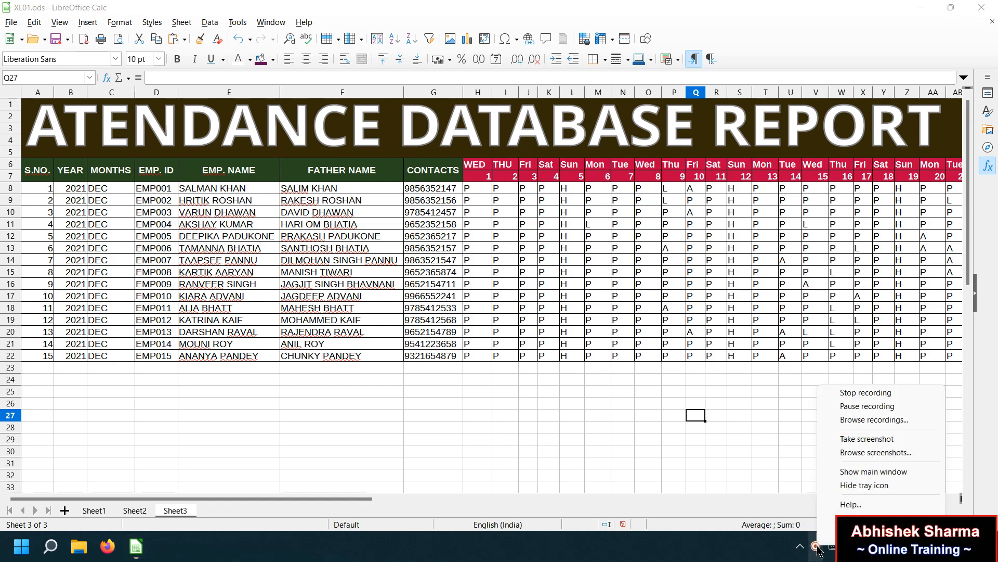